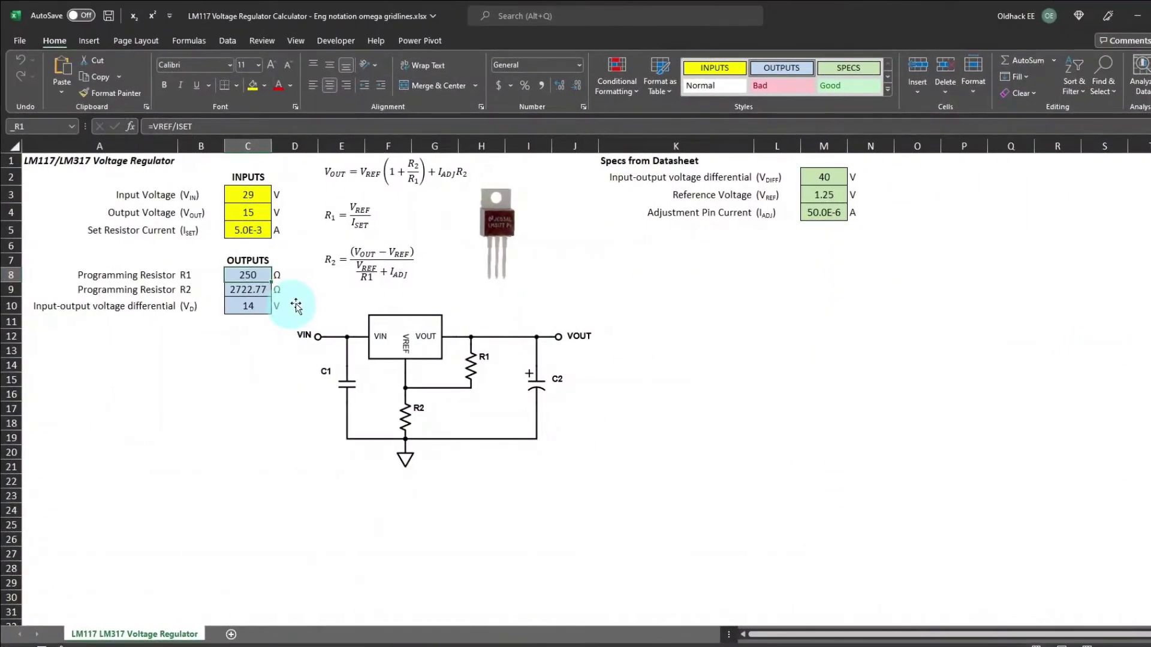
# Switch to the Developer tab in the LM317 regulator calculator workbook
pyautogui.click(349, 47)
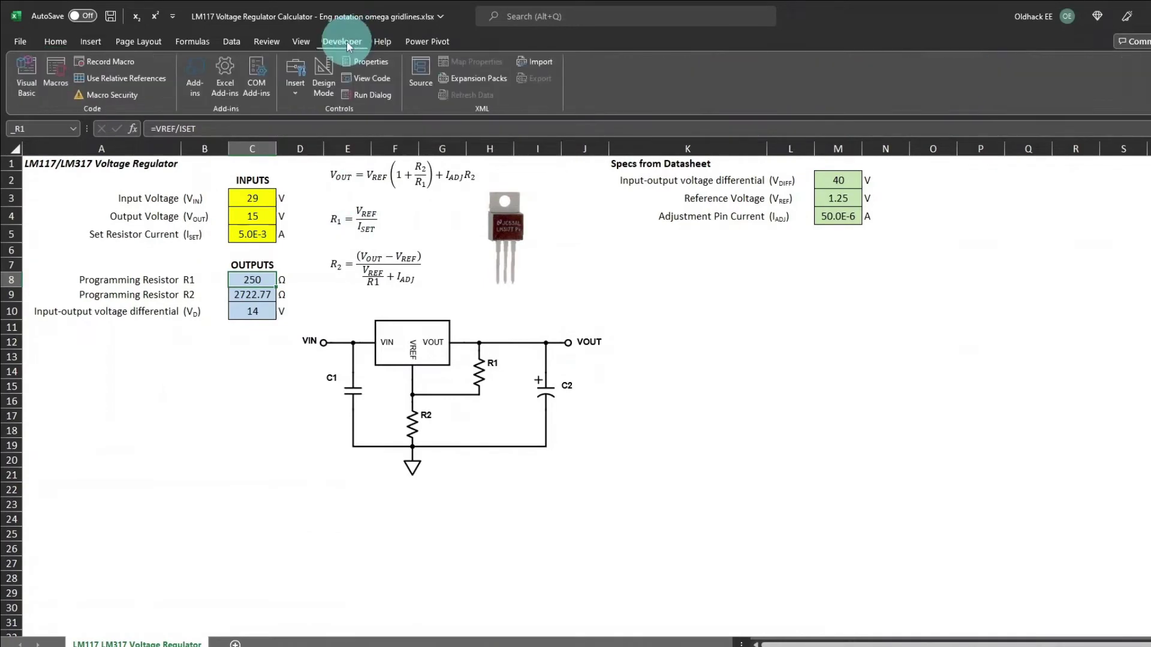
# Insert Module1 containing the pasted EngPrefix function, then close the VBA editor
pyautogui.click(25, 79)
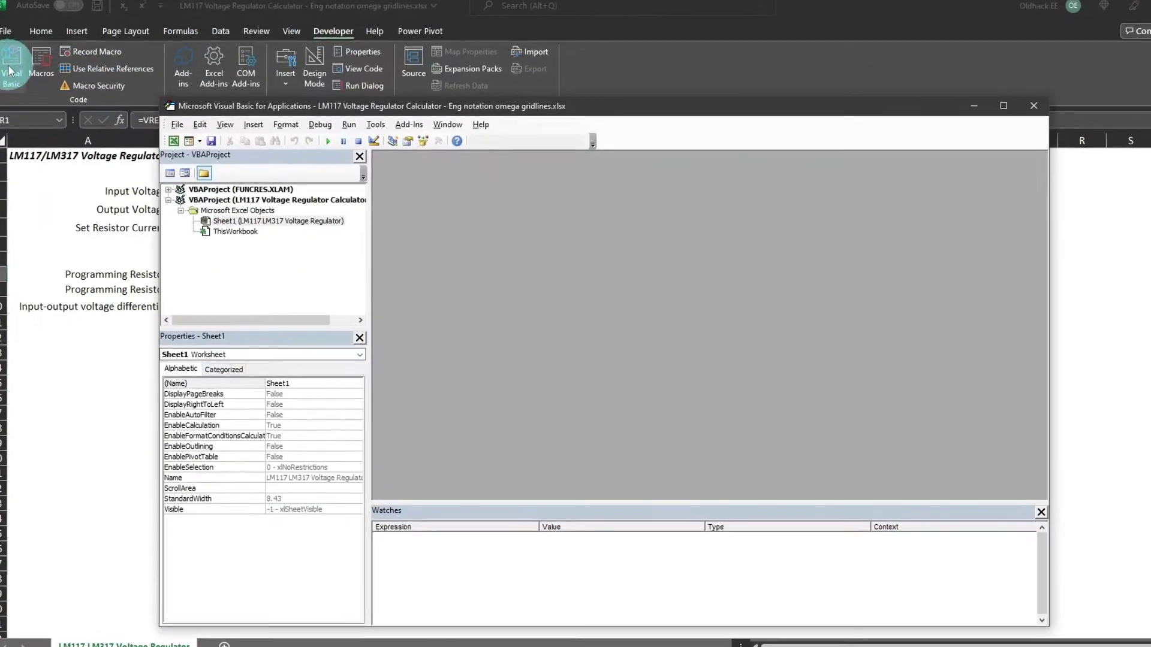
pyautogui.click(195, 76)
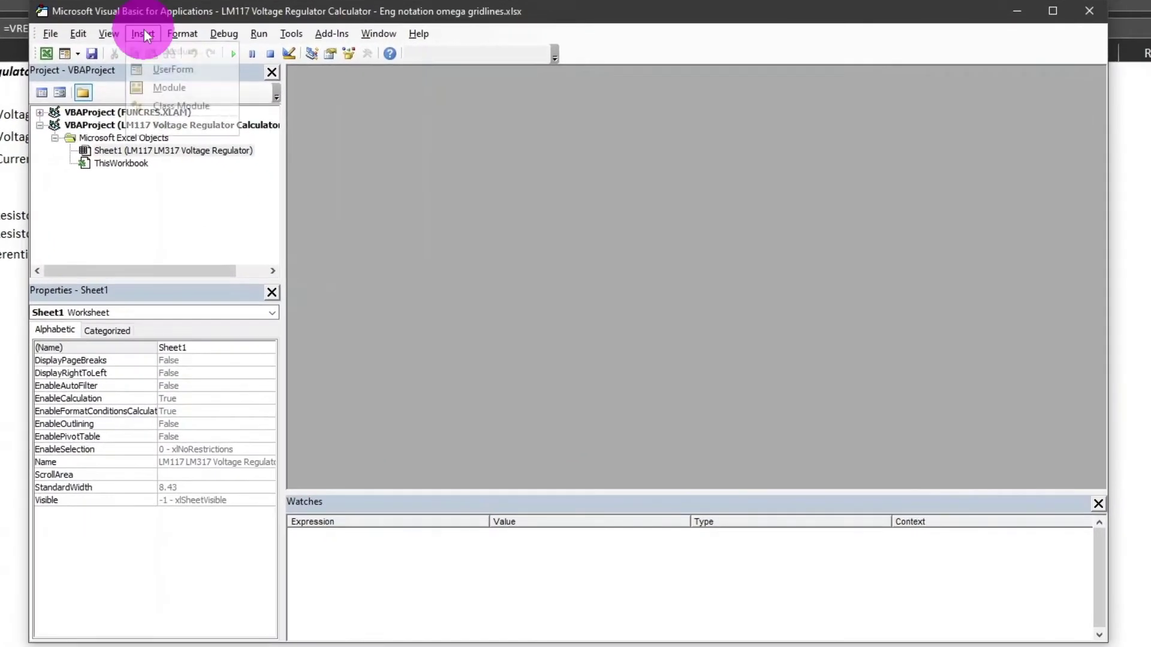
pyautogui.click(172, 88)
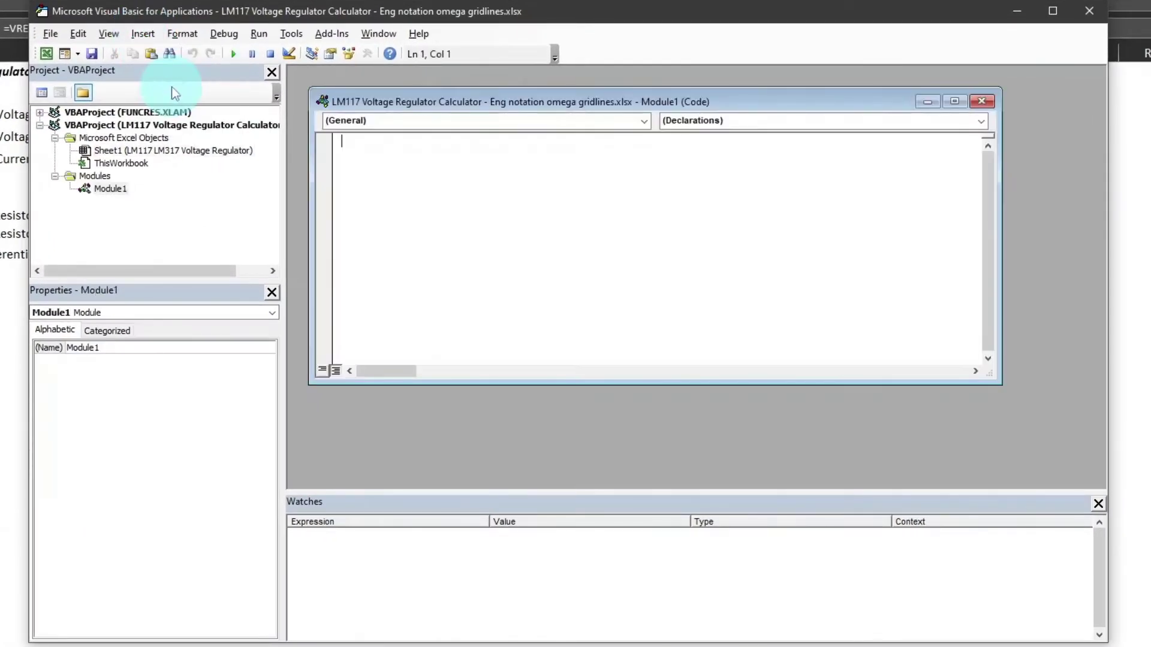
pyautogui.click(114, 189)
pyautogui.click(367, 158)
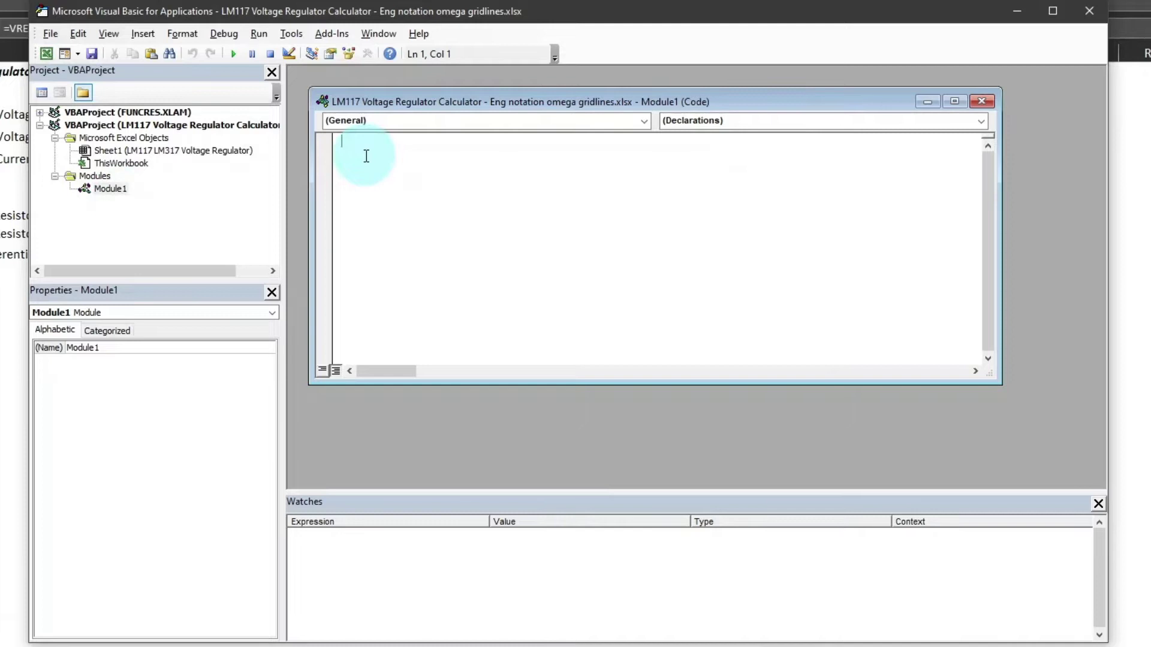
pyautogui.hotkey('ctrl', 'v')
pyautogui.scroll(7, 450, 232)
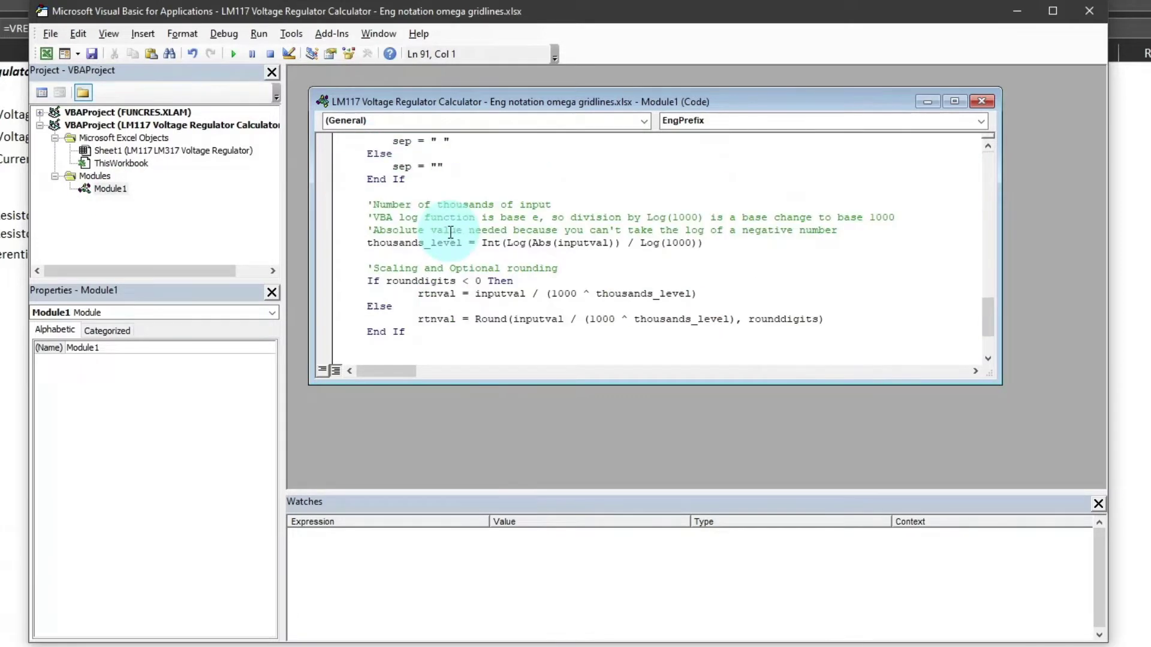
pyautogui.scroll(12, 451, 232)
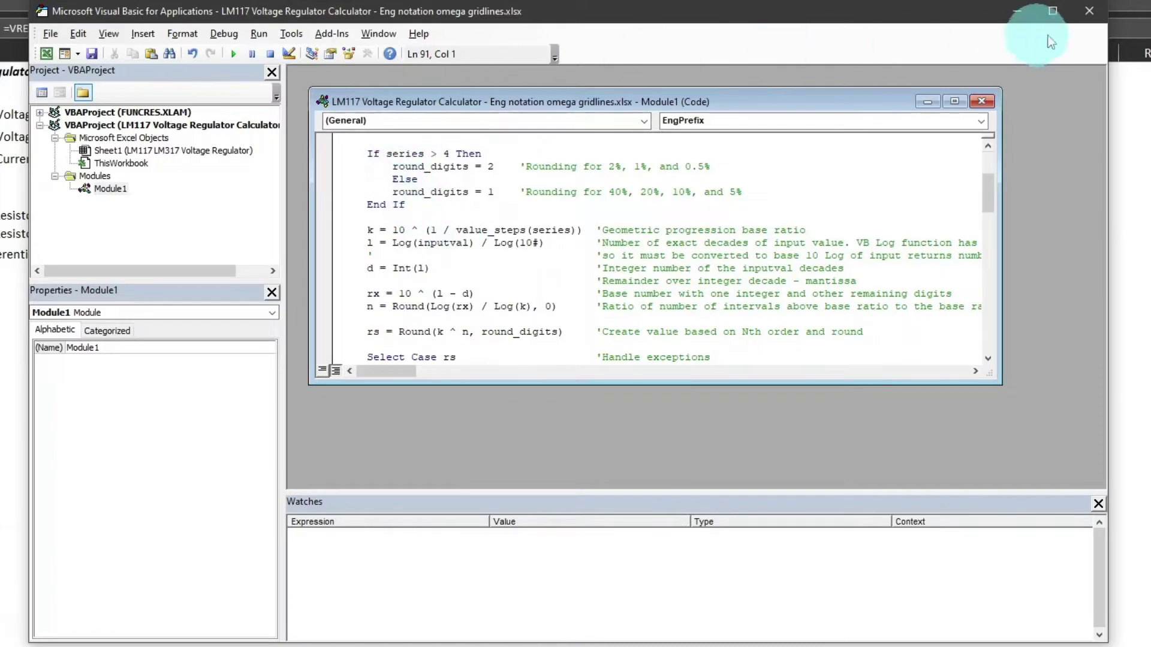
pyautogui.click(1090, 11)
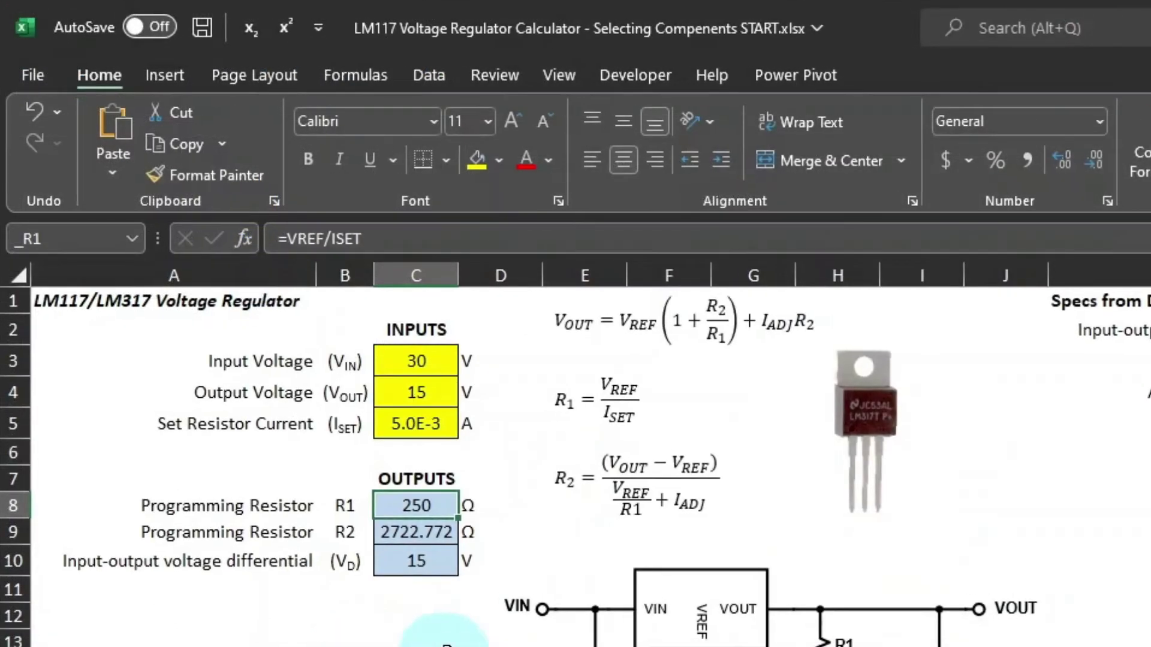
# Wrap R1's formula in C8 with Eseries so R1 rounds to 249 Ω
pyautogui.click(428, 501)
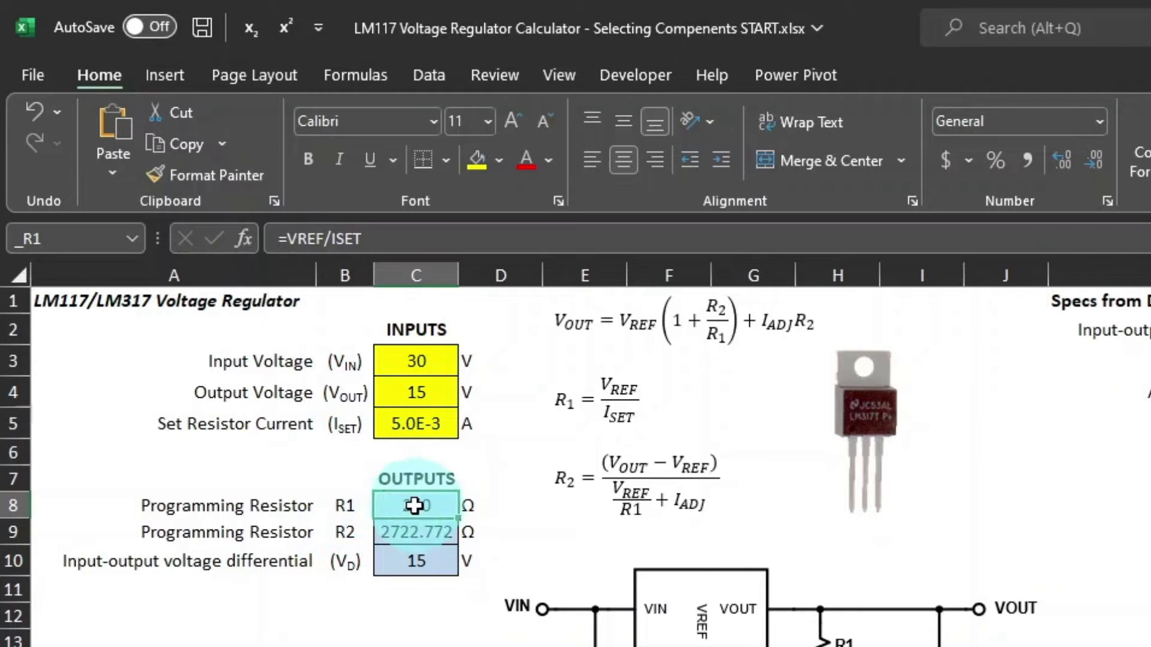
pyautogui.click(291, 238)
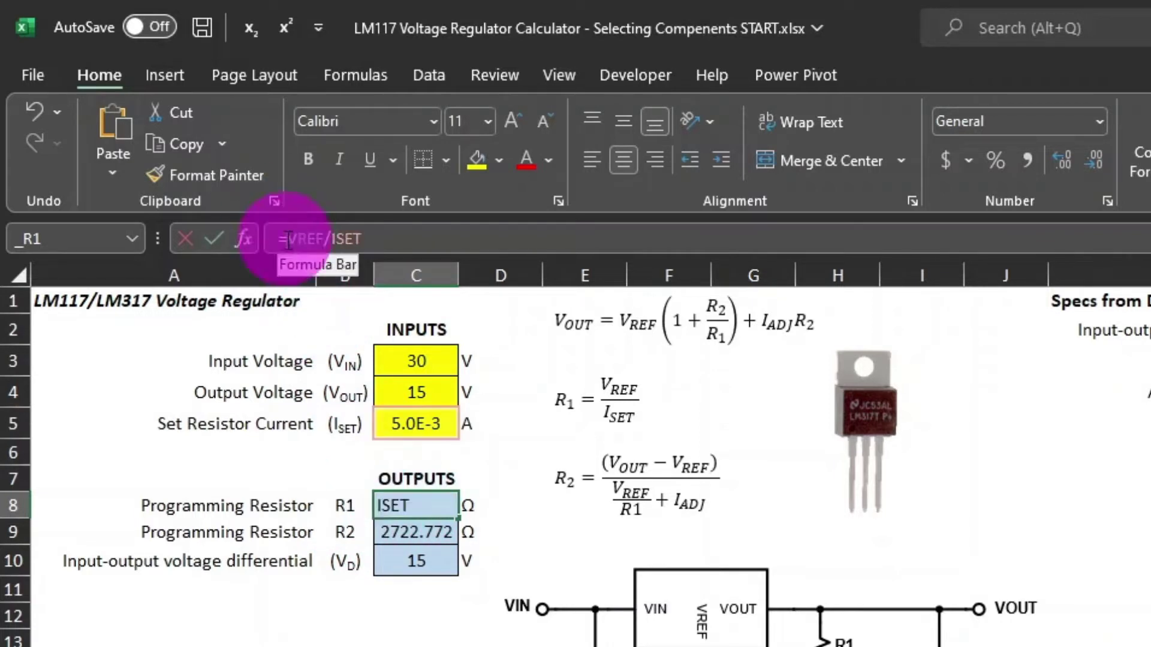
pyautogui.write('eser')
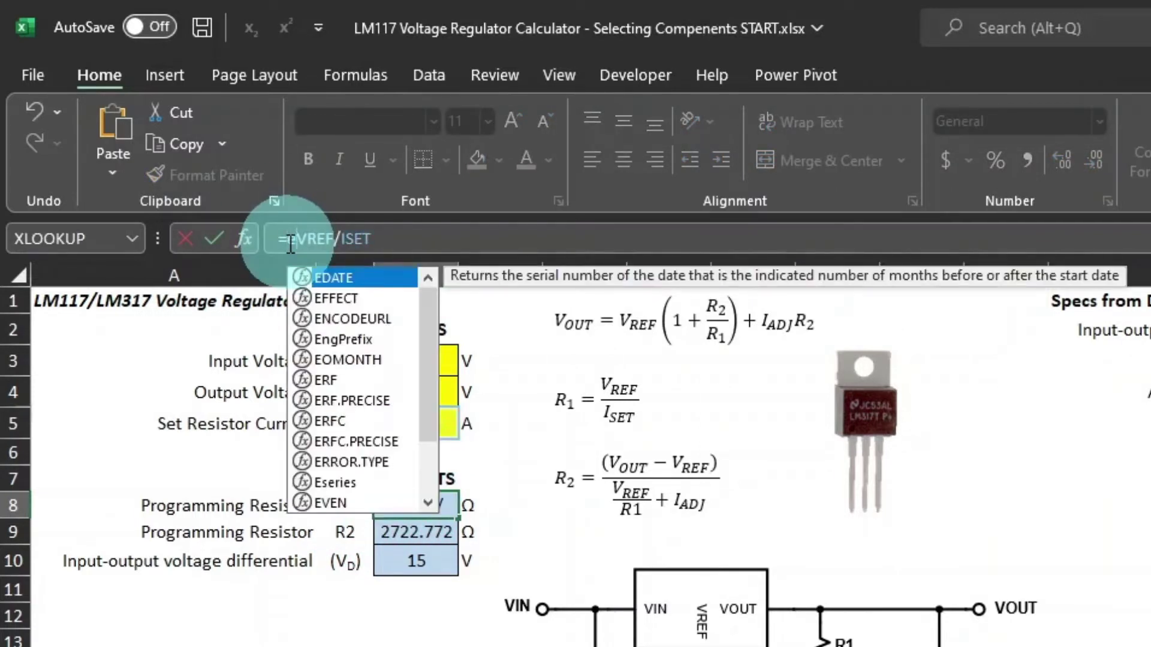
pyautogui.write('ies')
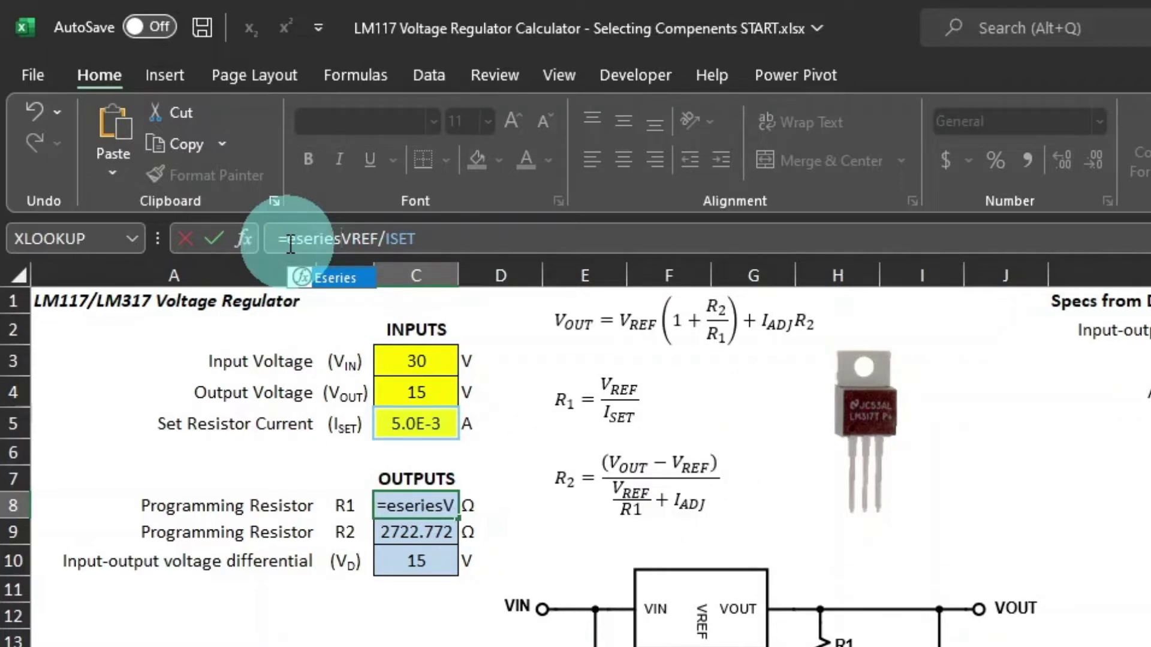
pyautogui.write('(')
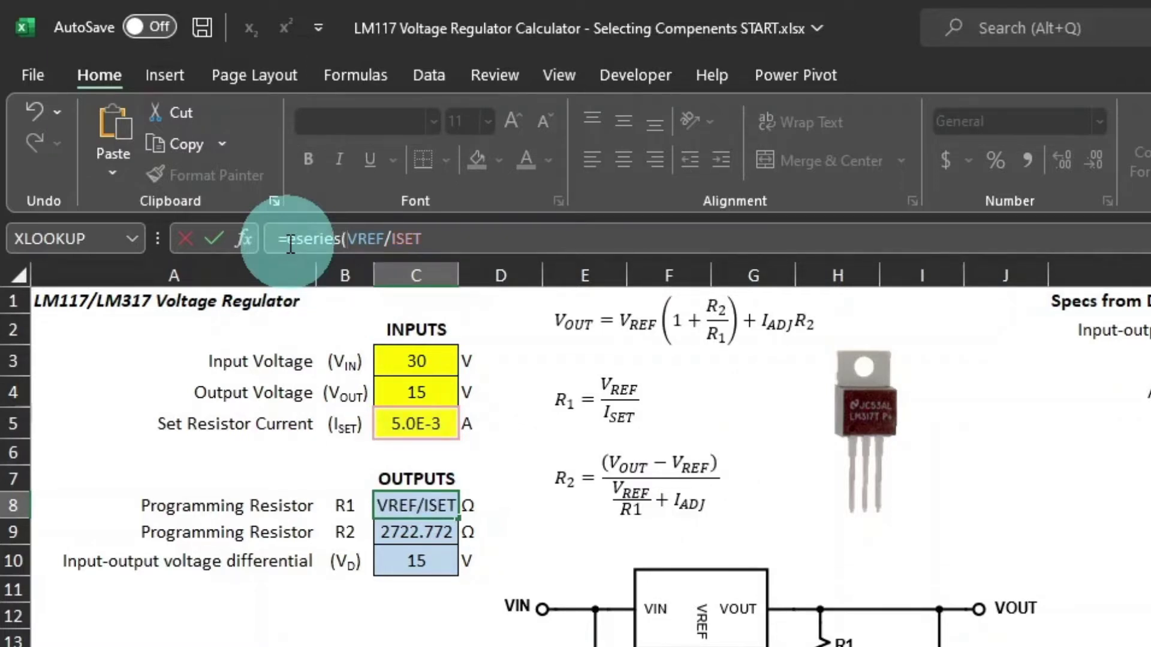
pyautogui.click(463, 234)
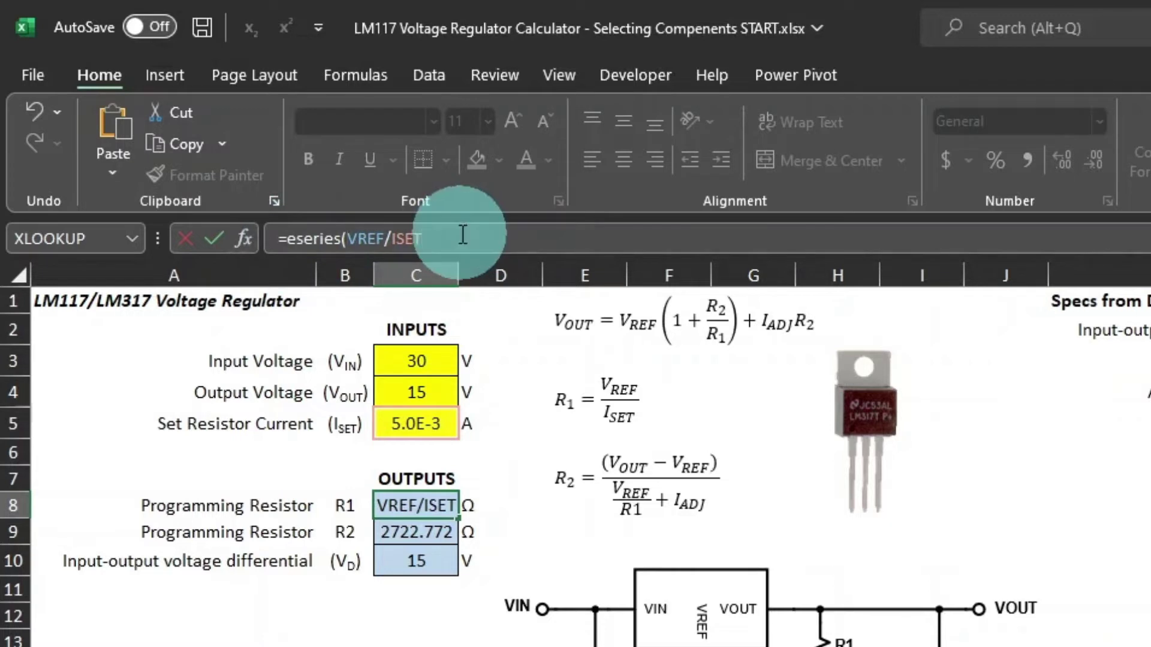
pyautogui.write(')')
pyautogui.press('Return')
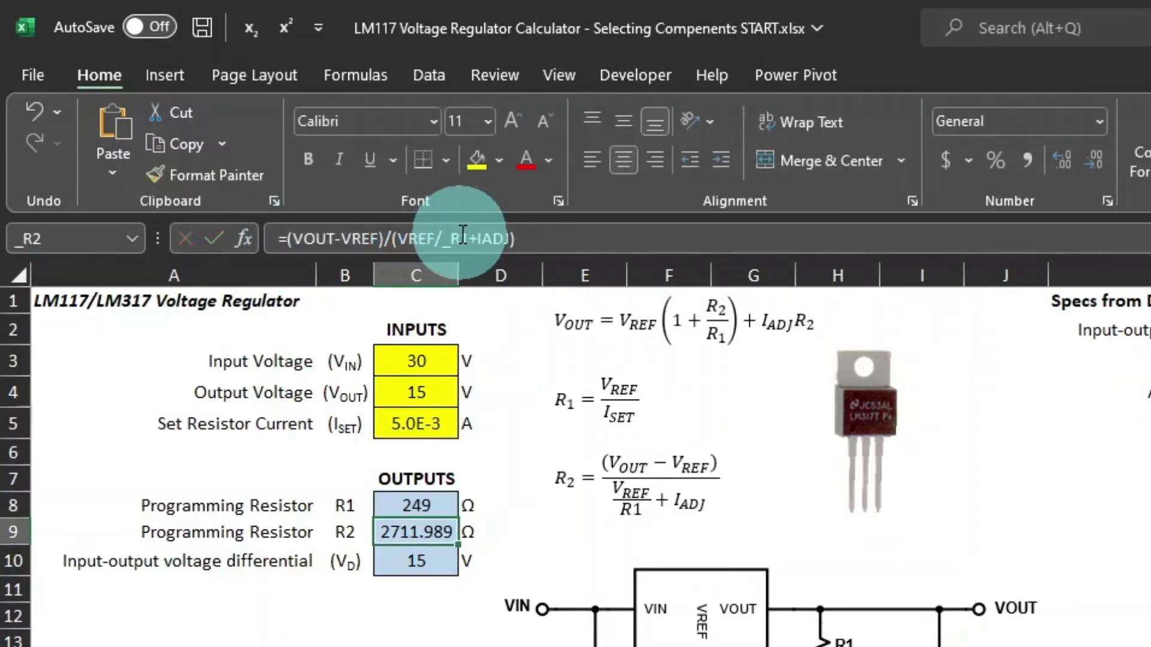
# Wrap R2's formula in C9 with Eseries so R2 becomes 2740 Ω
pyautogui.click(285, 242)
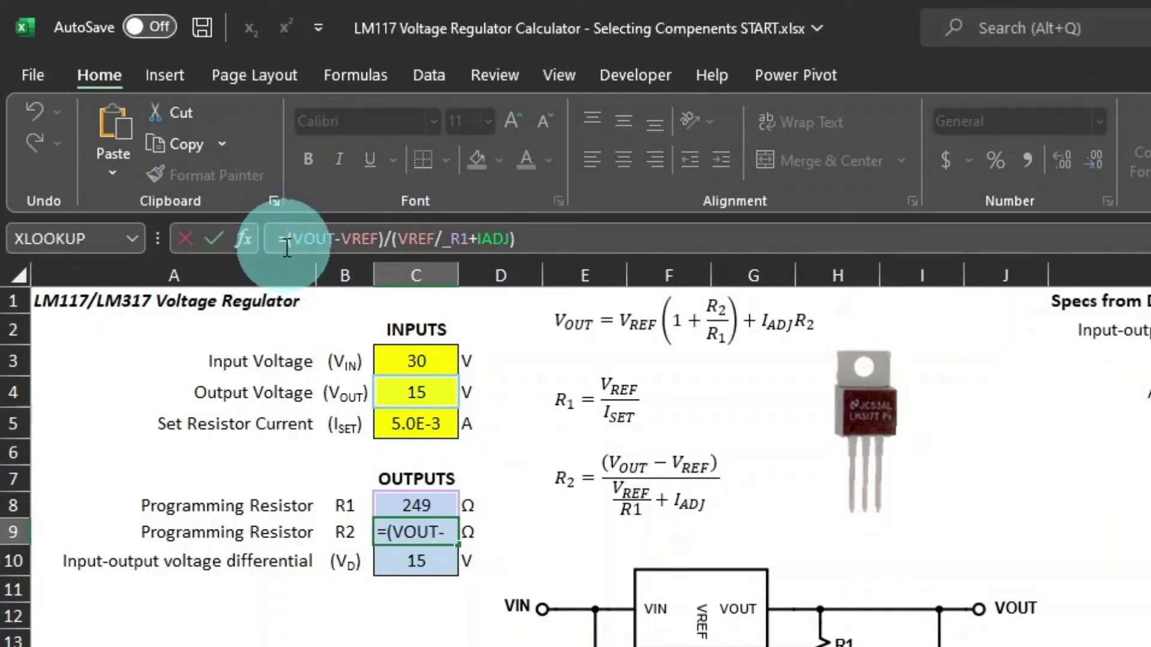
pyautogui.write('eser')
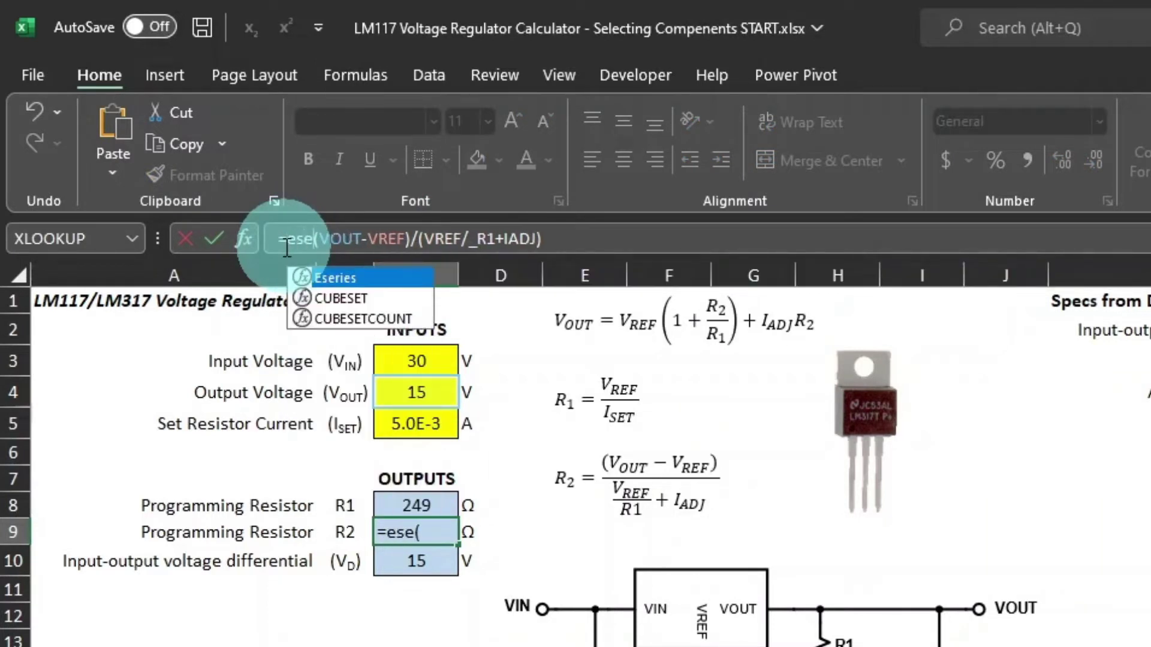
pyautogui.press('Tab')
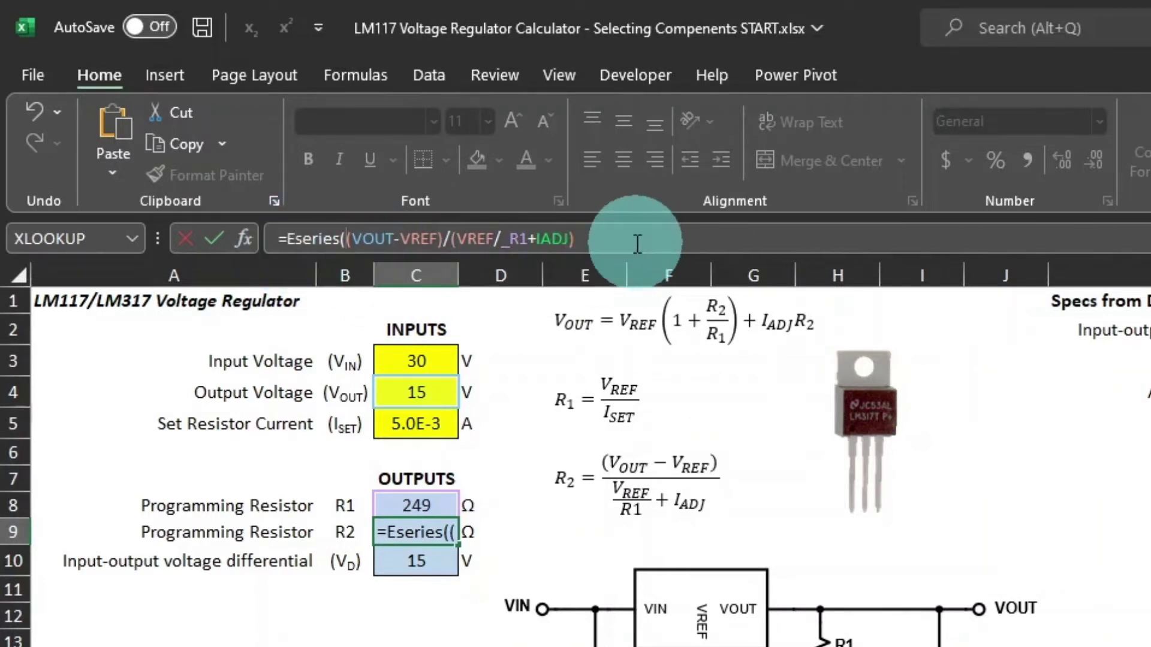
pyautogui.click(616, 245)
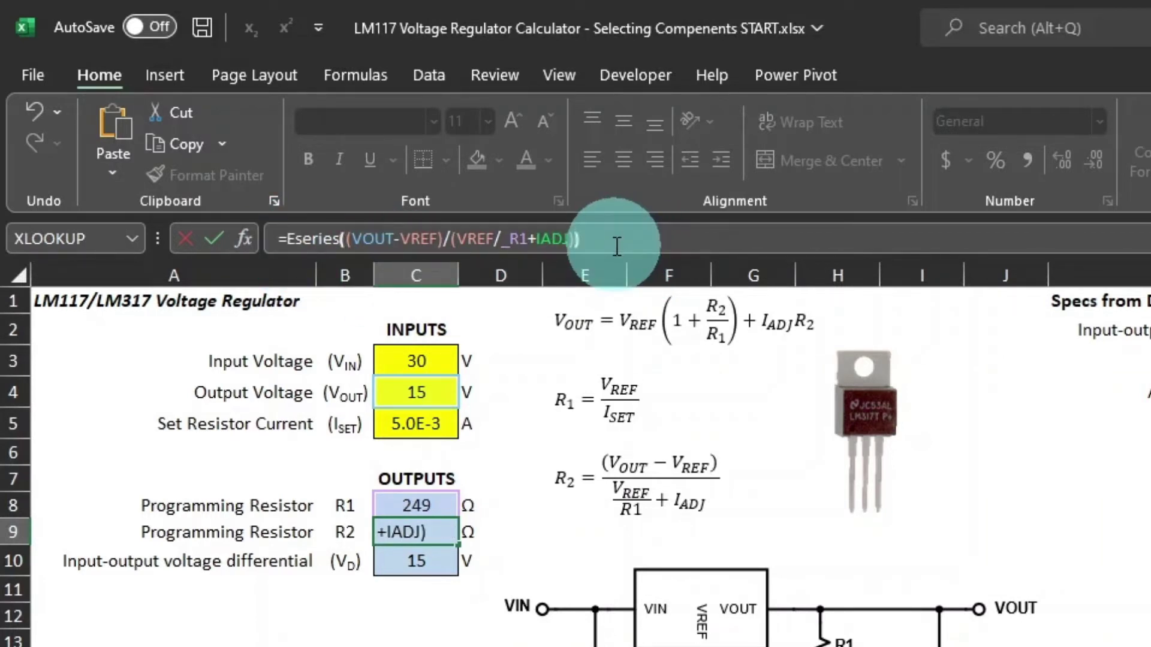
pyautogui.write(')')
pyautogui.press('Return')
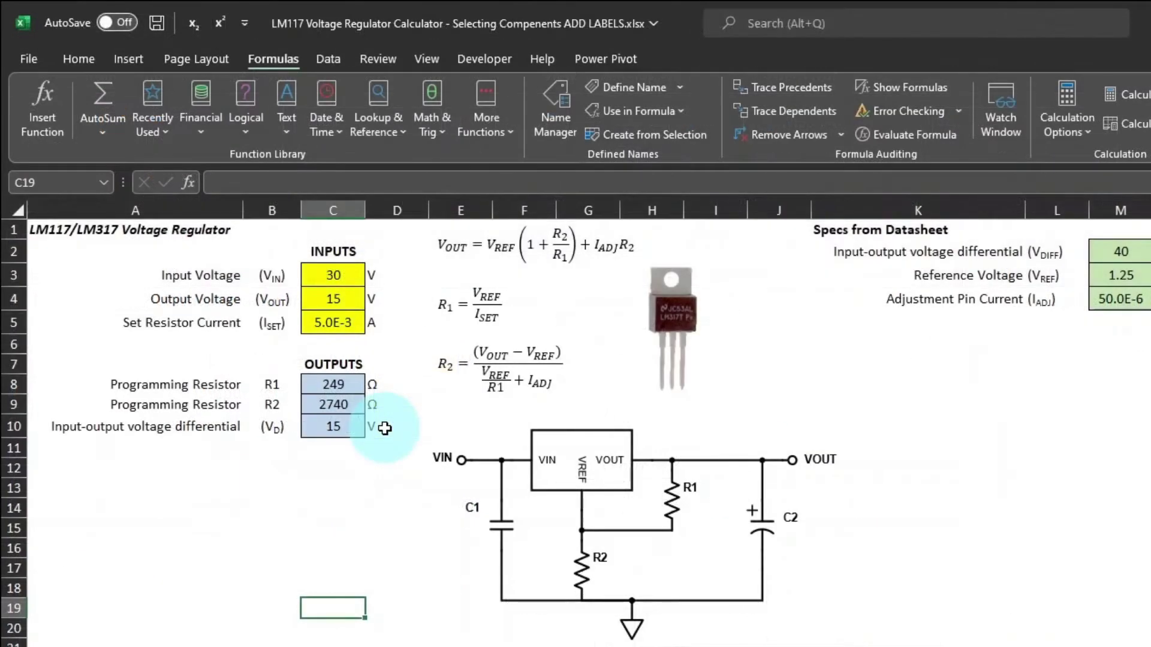
# Move the R2 row down to row 13, caption B9 'R1 Label' and name C9 from it
pyautogui.moveTo(387, 429); pyautogui.dragTo(200, 626)
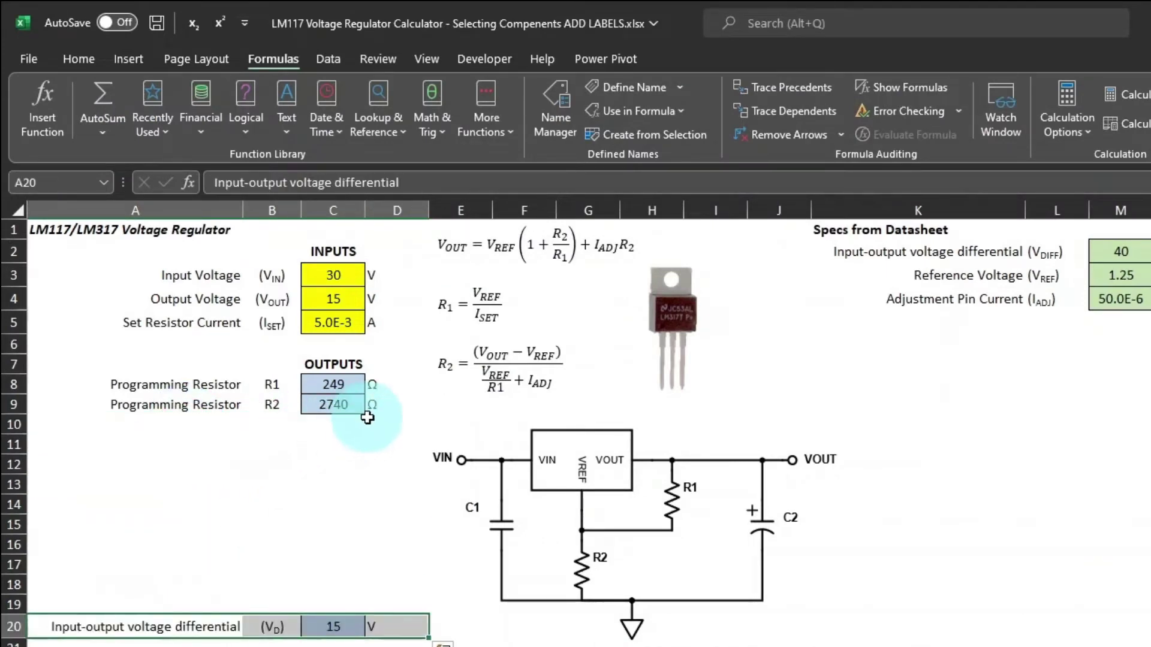
pyautogui.moveTo(382, 407); pyautogui.dragTo(226, 406)
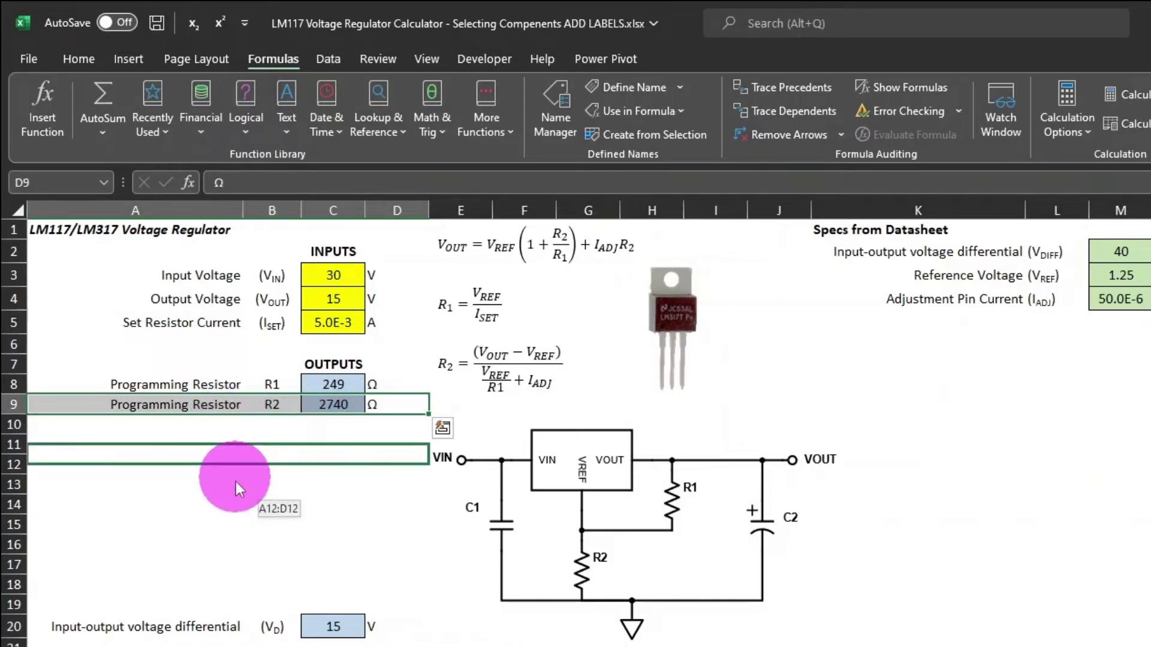
pyautogui.moveTo(235, 483); pyautogui.dragTo(235, 494)
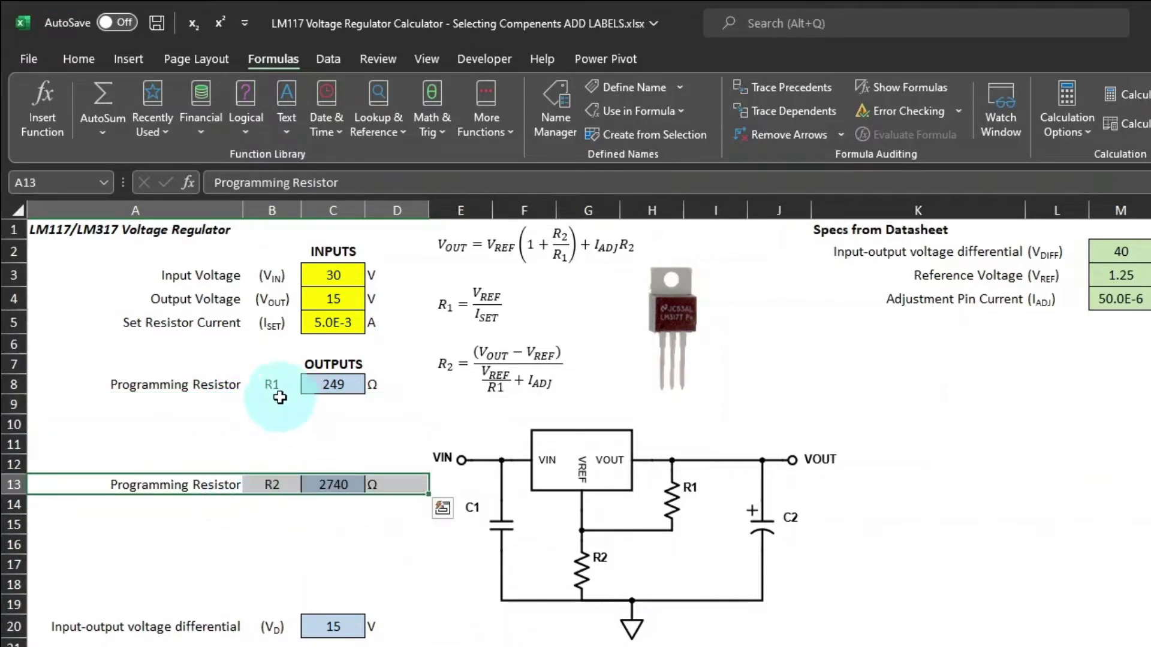
pyautogui.click(280, 397)
pyautogui.write('R1 Label')
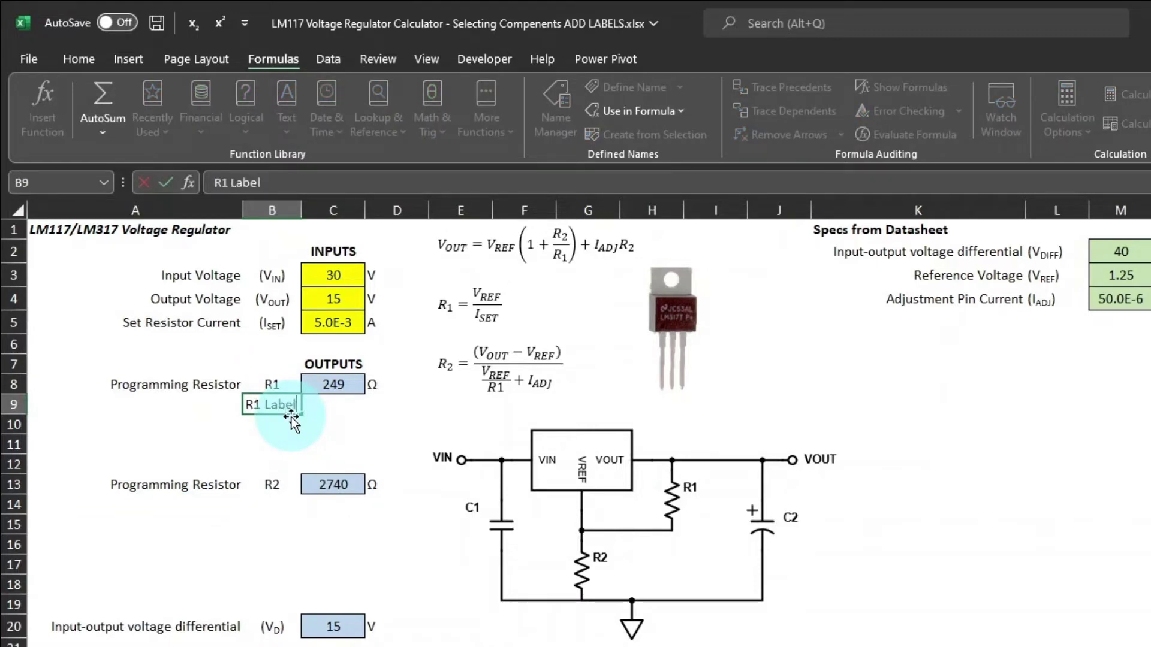
pyautogui.press('Return')
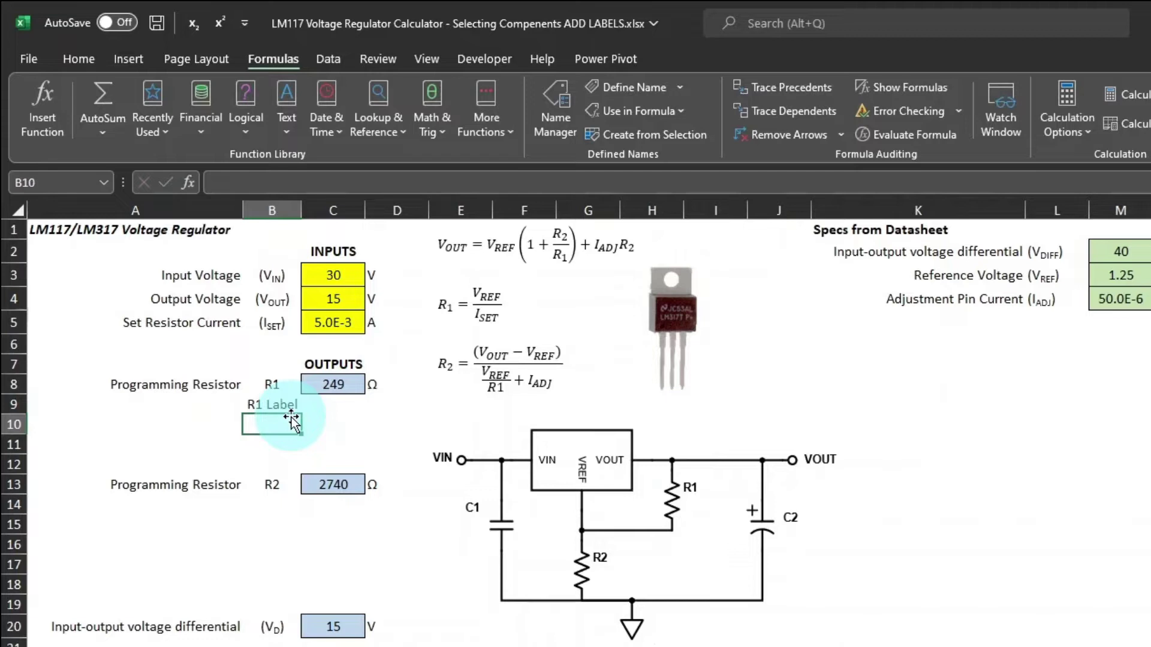
pyautogui.press('Up')
pyautogui.hotkey('shift', 'Right')
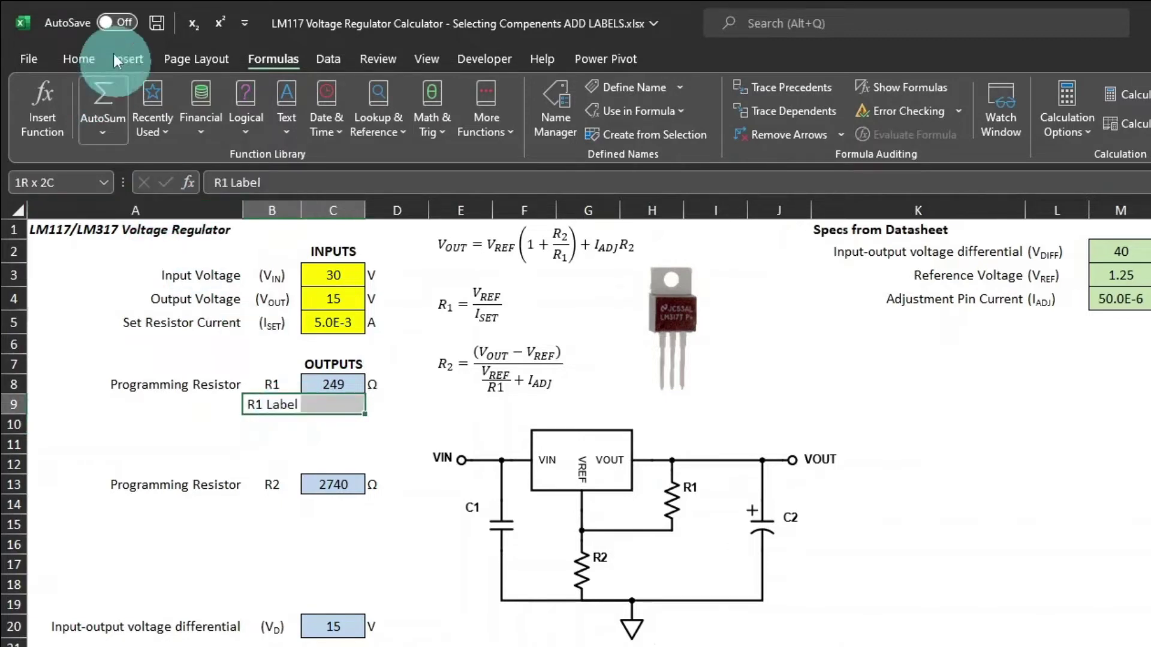
pyautogui.click(661, 135)
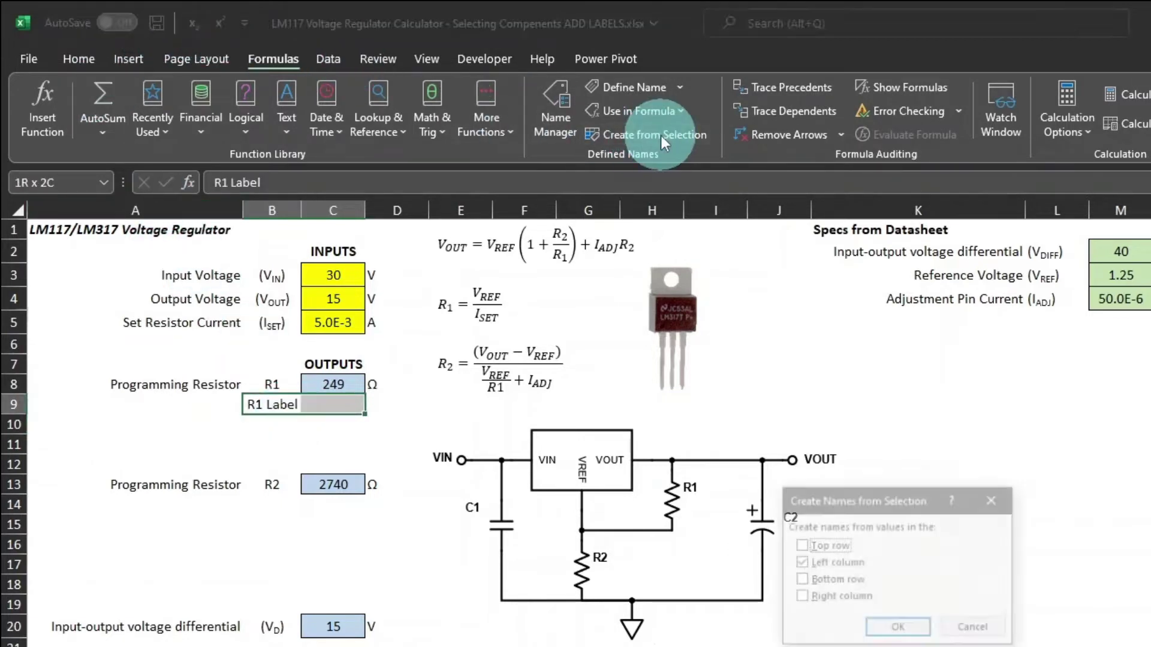
pyautogui.click(919, 629)
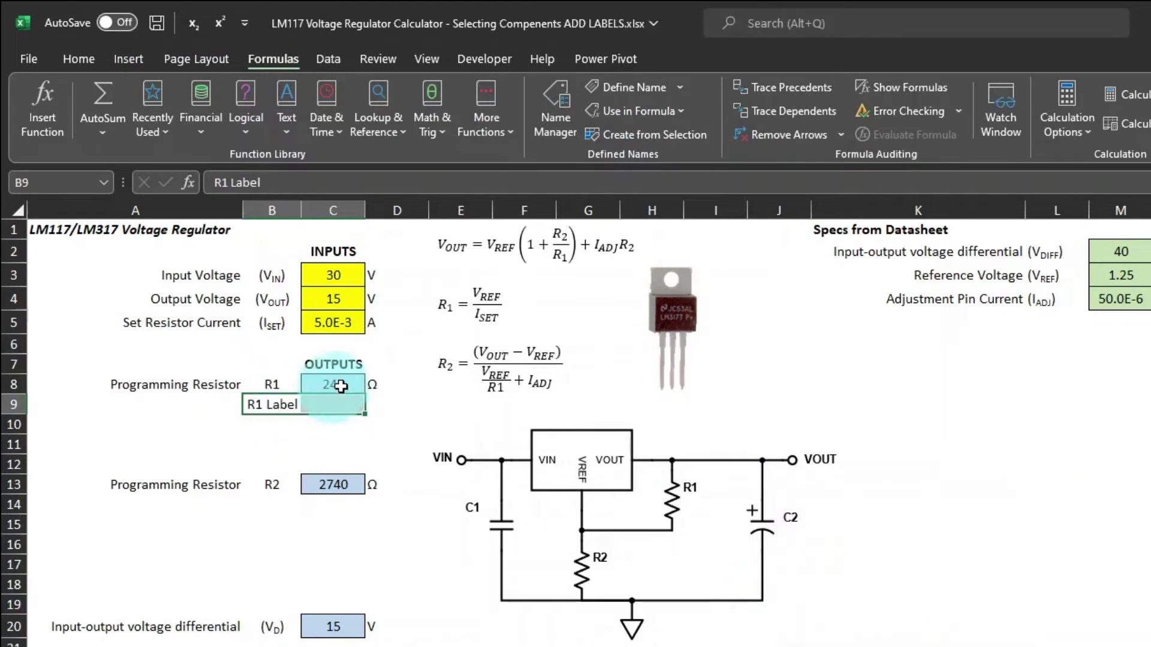
# Enter =EngPrefix(_R1)&"Ω" in C9, showing 249Ω, and apply the OUTPUTS style
pyautogui.click(339, 406)
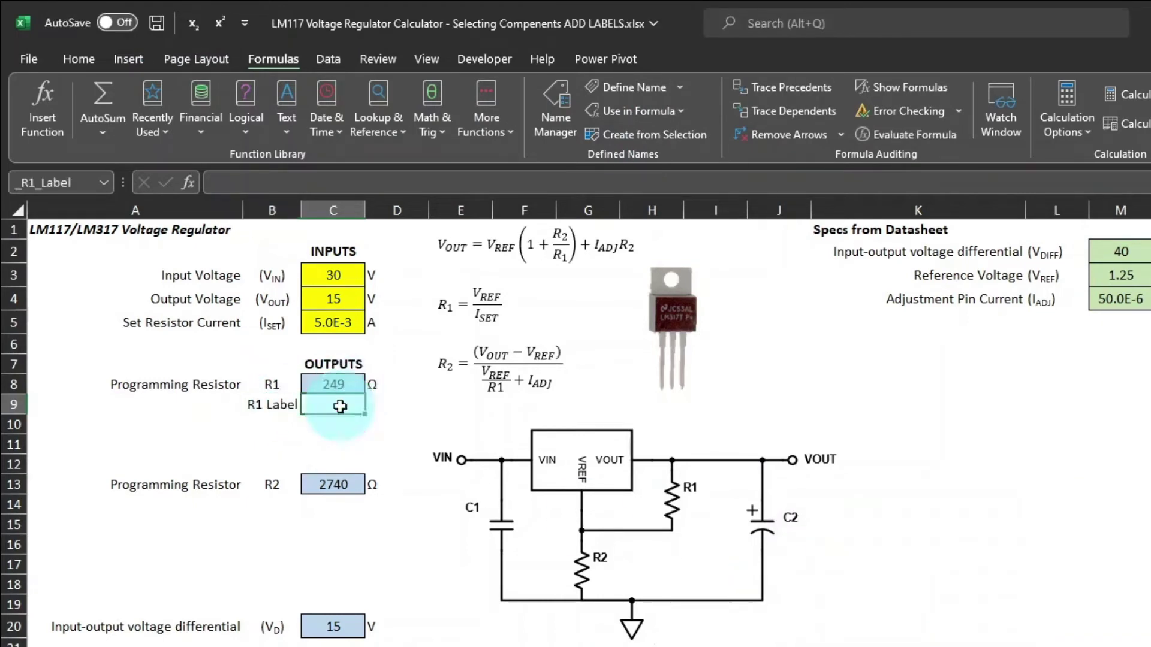
pyautogui.write('=eng')
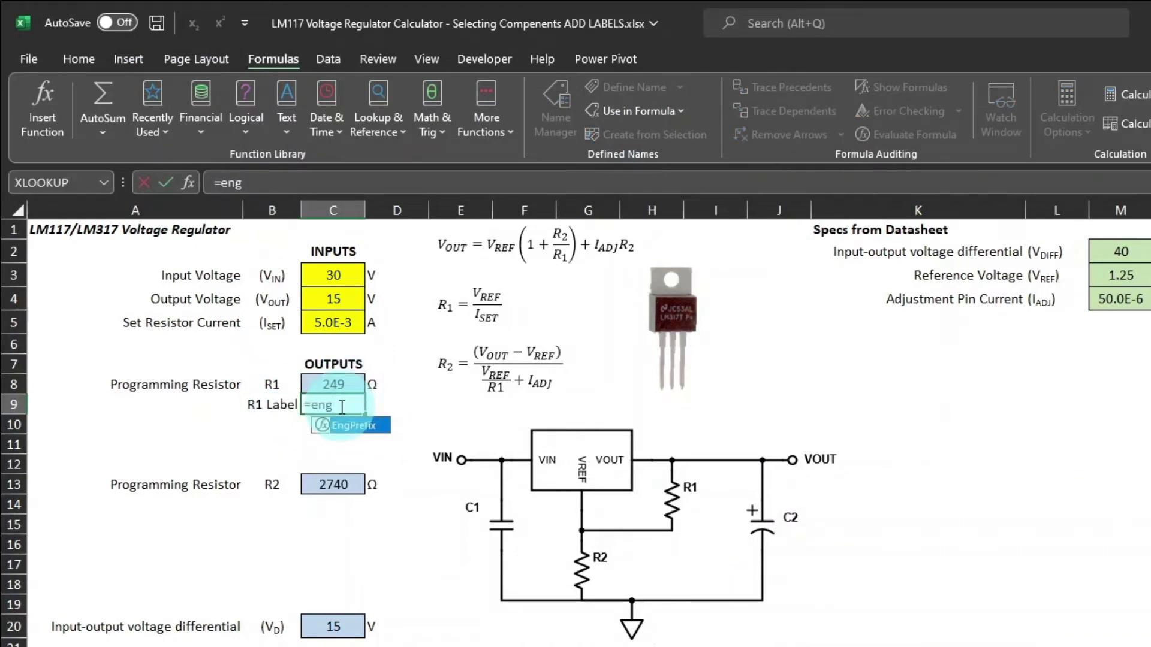
pyautogui.press('Tab')
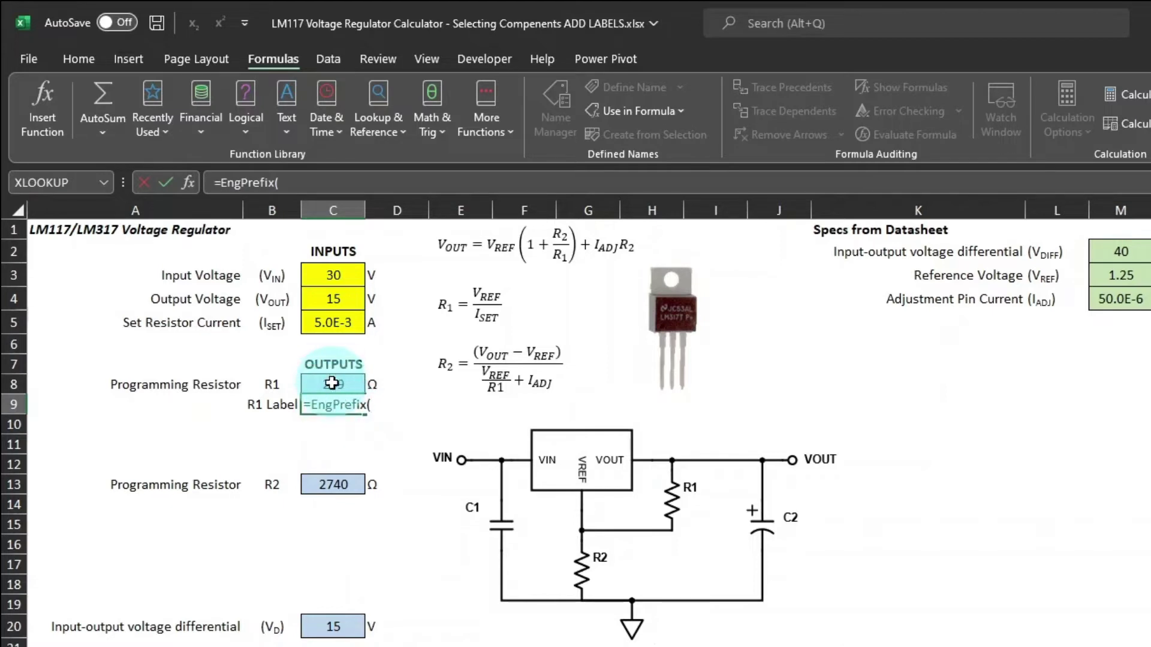
pyautogui.click(332, 383)
pyautogui.write(')&"')
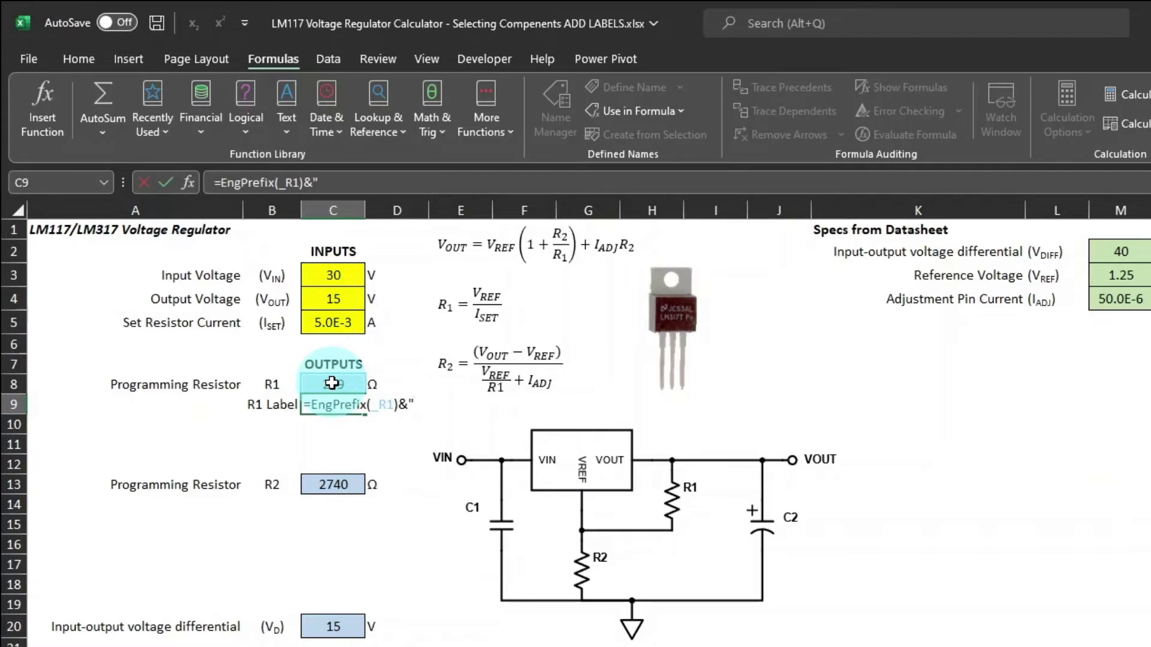
pyautogui.write('Ω"')
pyautogui.press('Return')
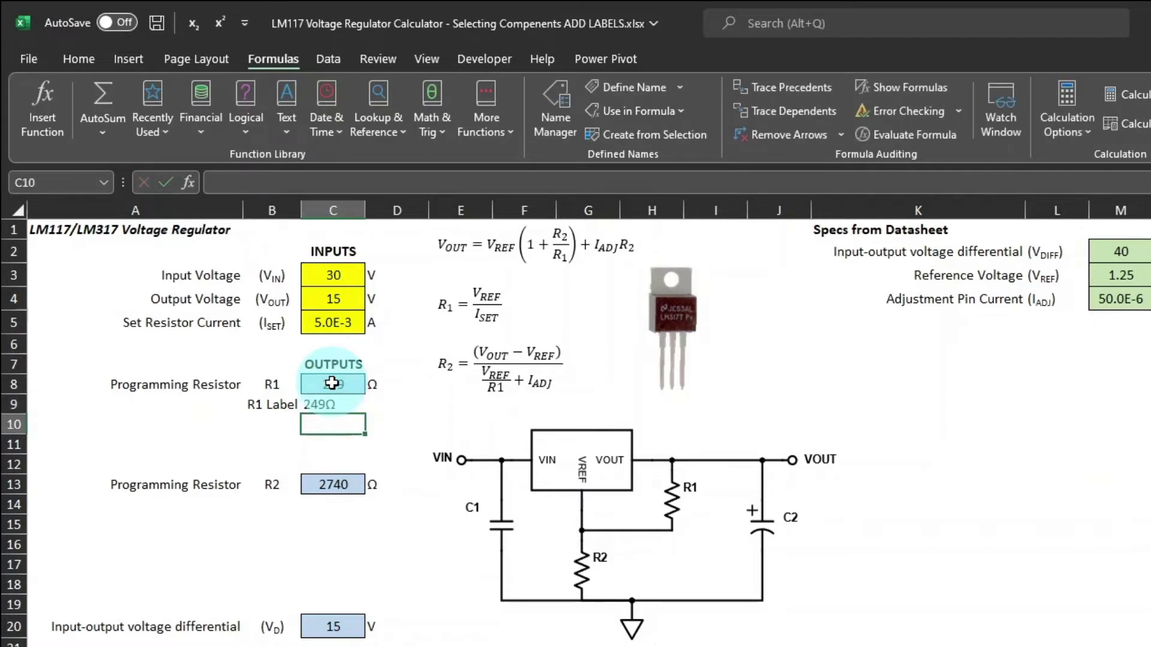
pyautogui.press('Up')
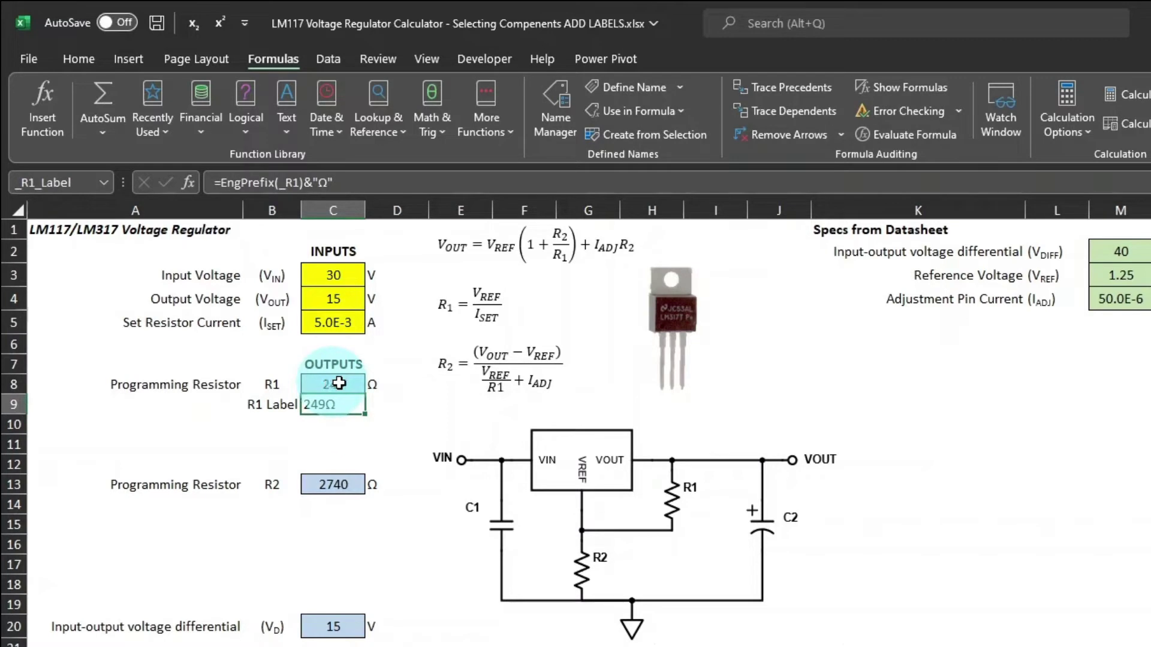
pyautogui.click(81, 58)
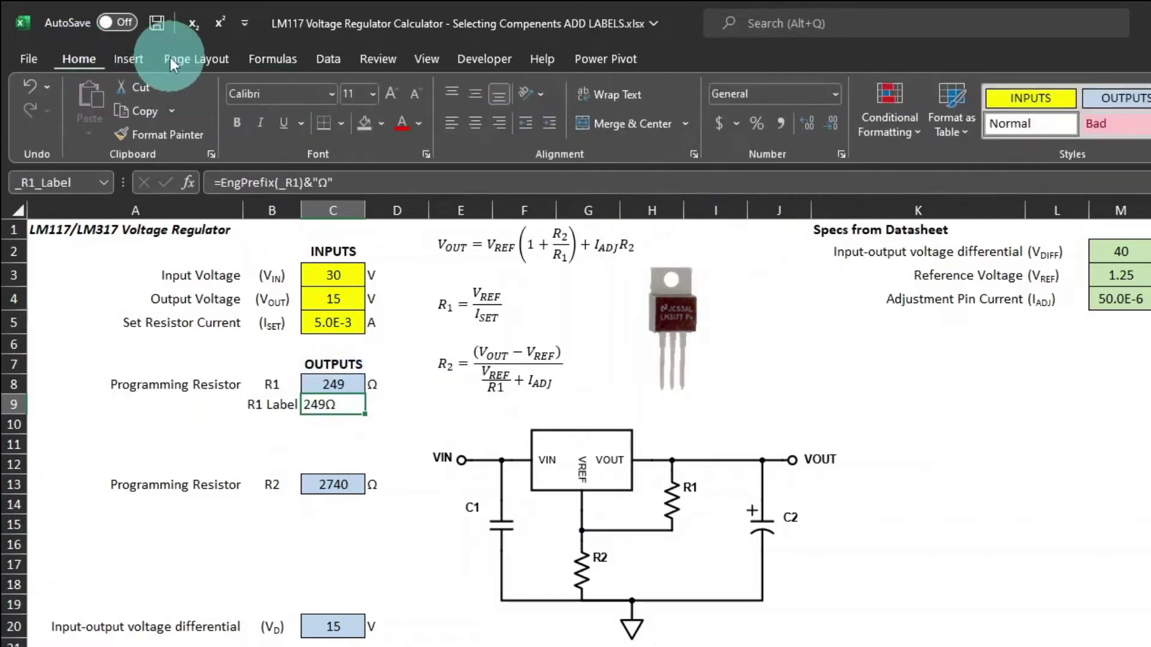
pyautogui.click(1137, 105)
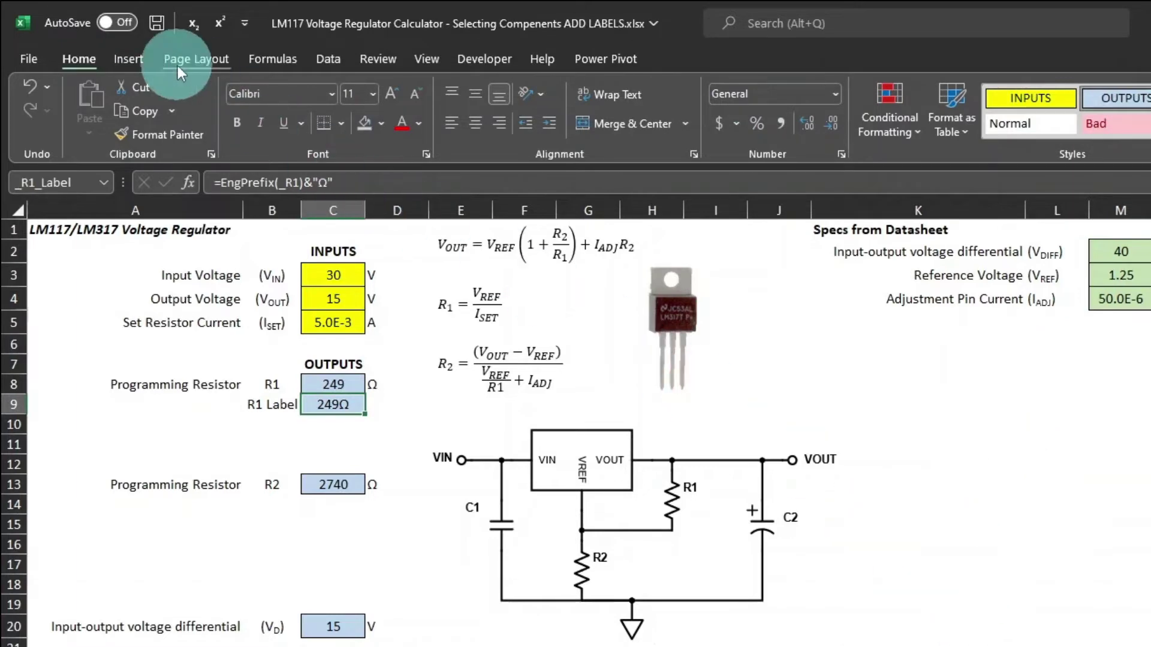
# Add a text box linked to =_R1_Label and place the 249Ω label beside R1
pyautogui.click(137, 61)
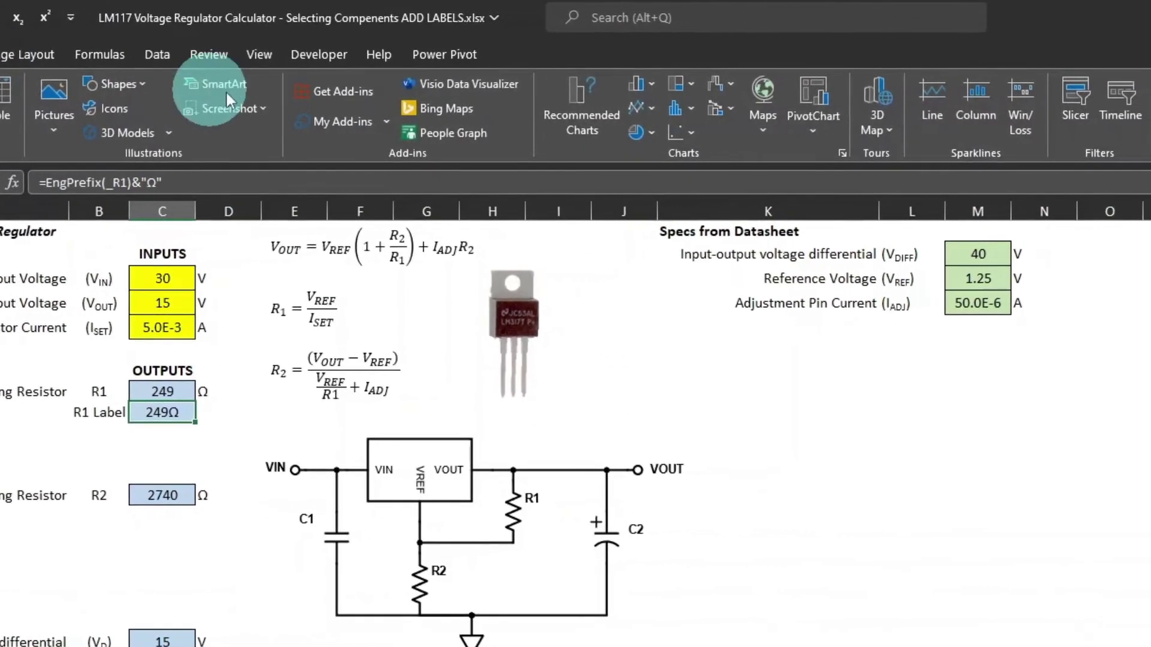
pyautogui.click(1015, 87)
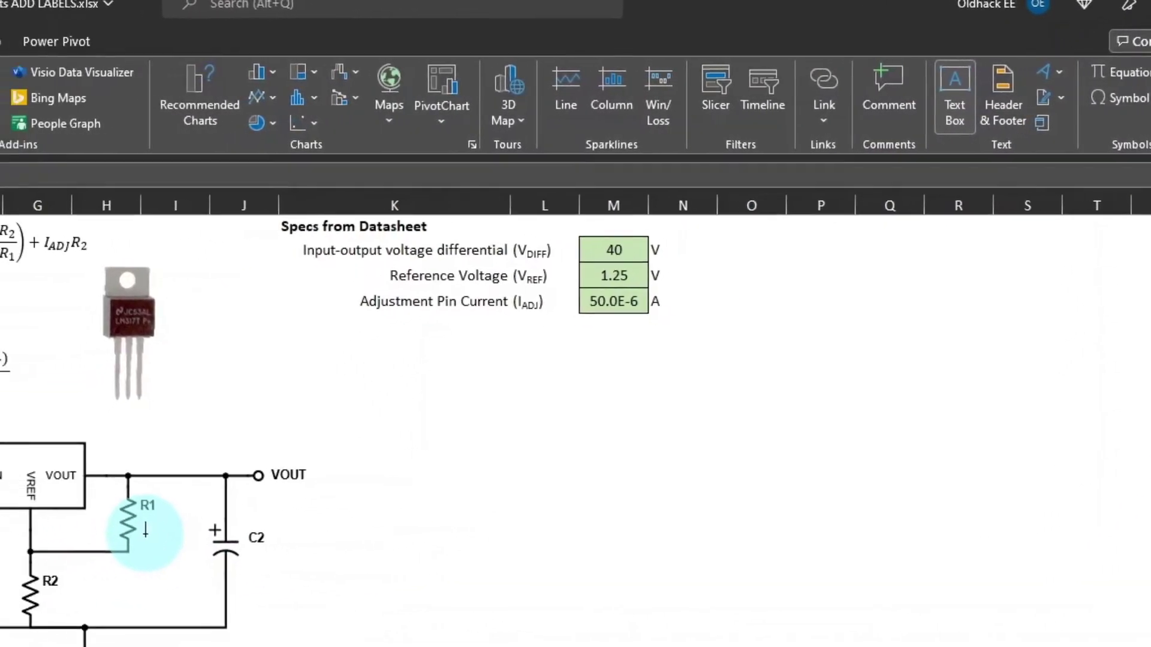
pyautogui.moveTo(145, 530); pyautogui.dragTo(166, 565)
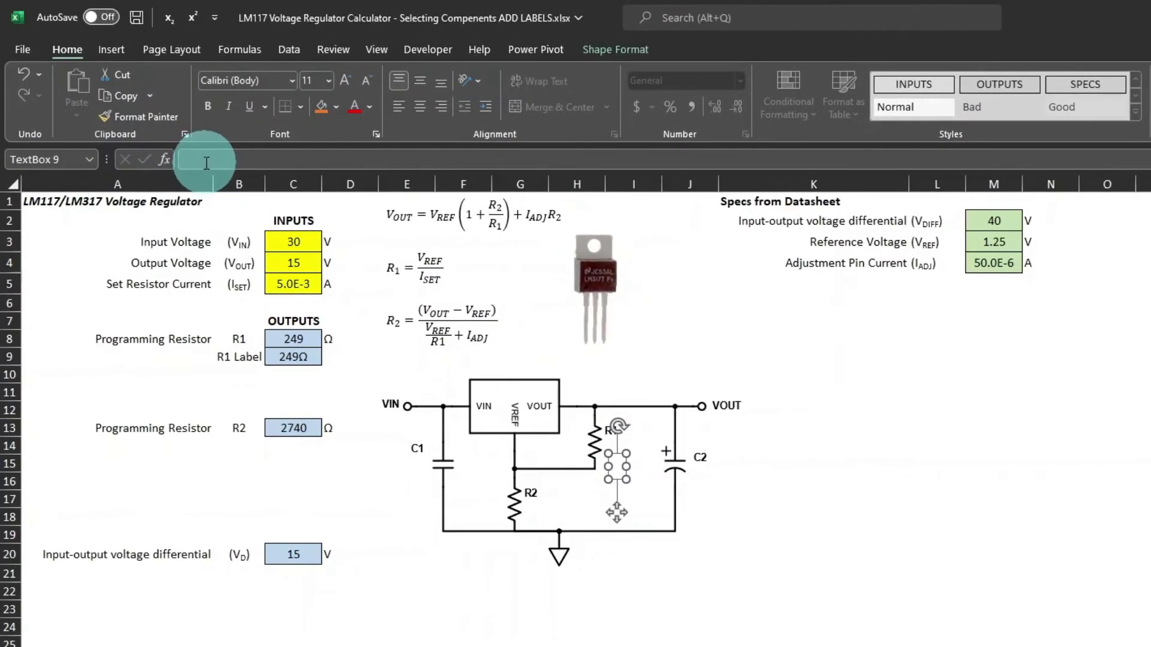
pyautogui.click(205, 162)
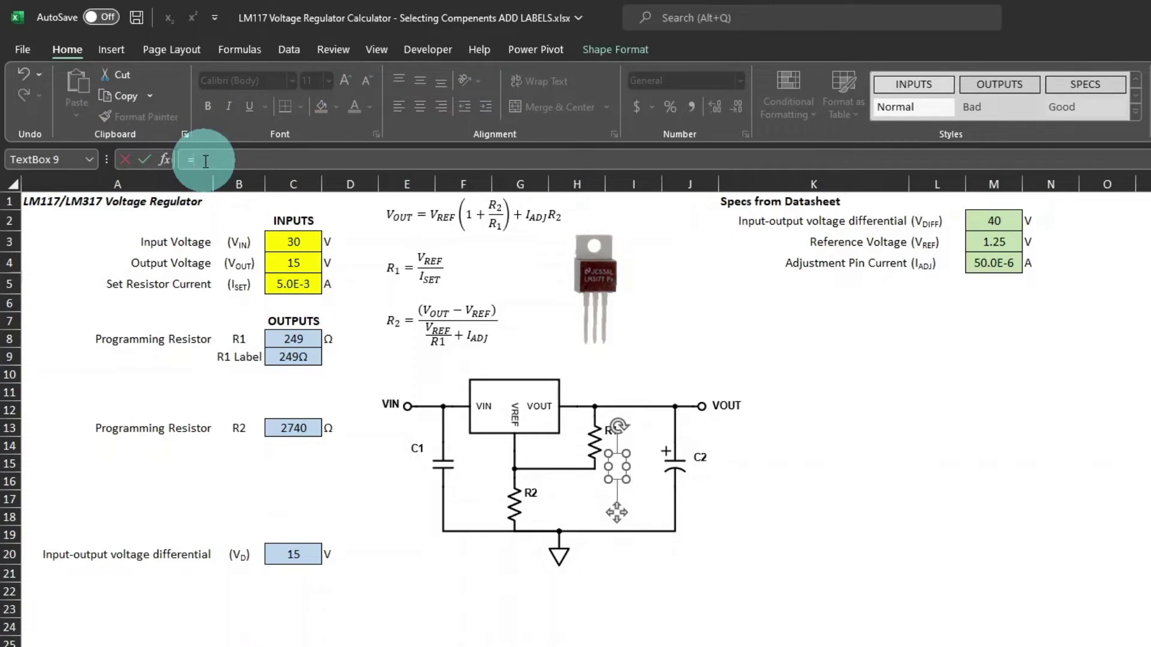
pyautogui.click(298, 356)
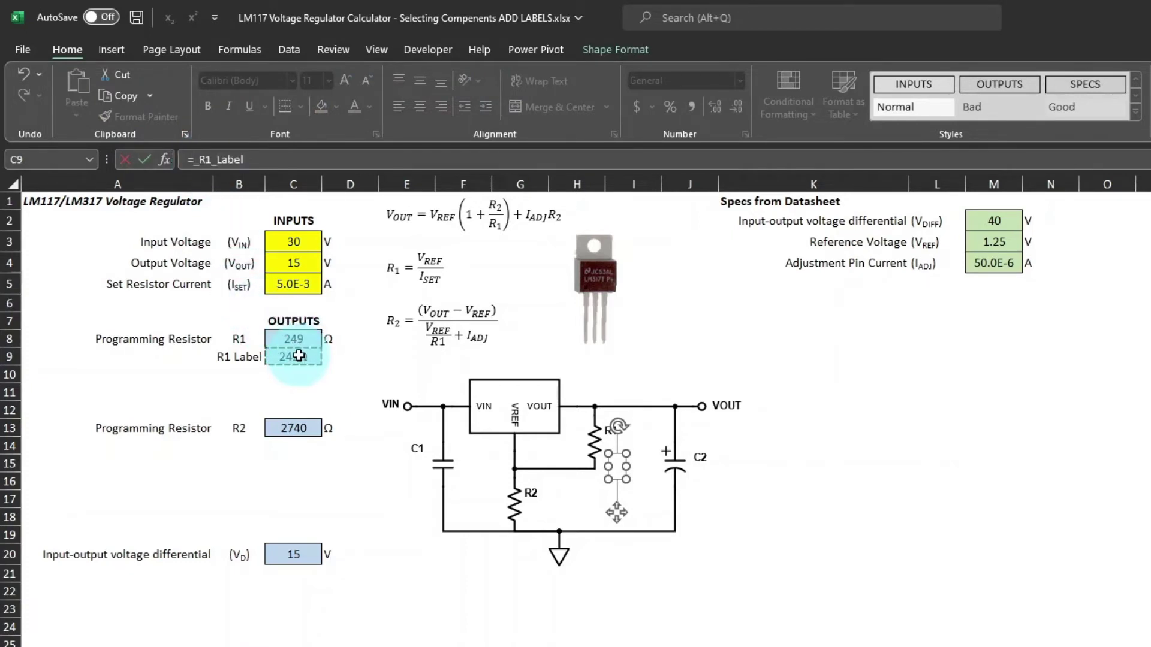
pyautogui.press('Return')
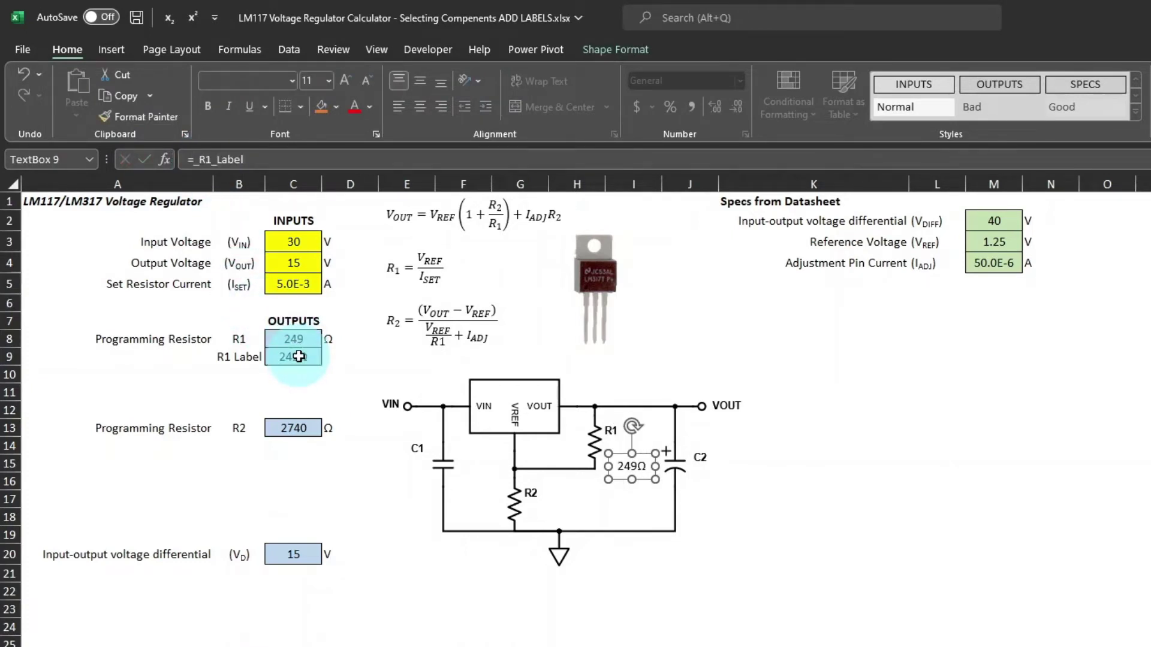
pyautogui.click(646, 454)
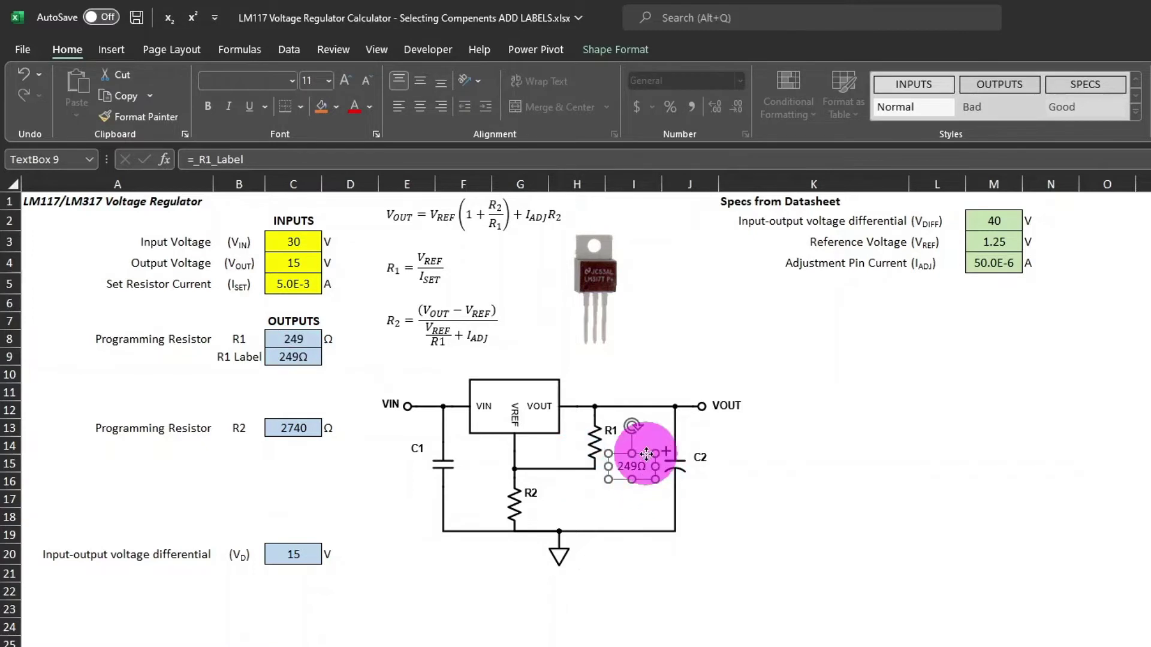
pyautogui.moveTo(647, 454); pyautogui.dragTo(632, 437)
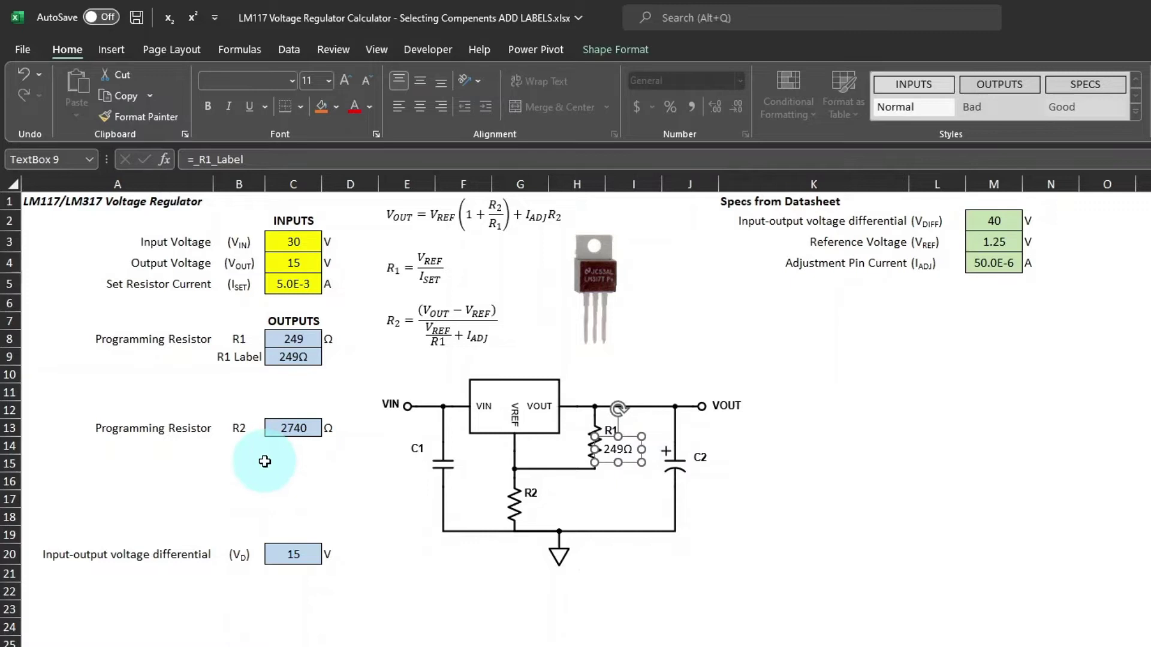
# Start the R2 caption by typing 'R2' in B14
pyautogui.click(246, 463)
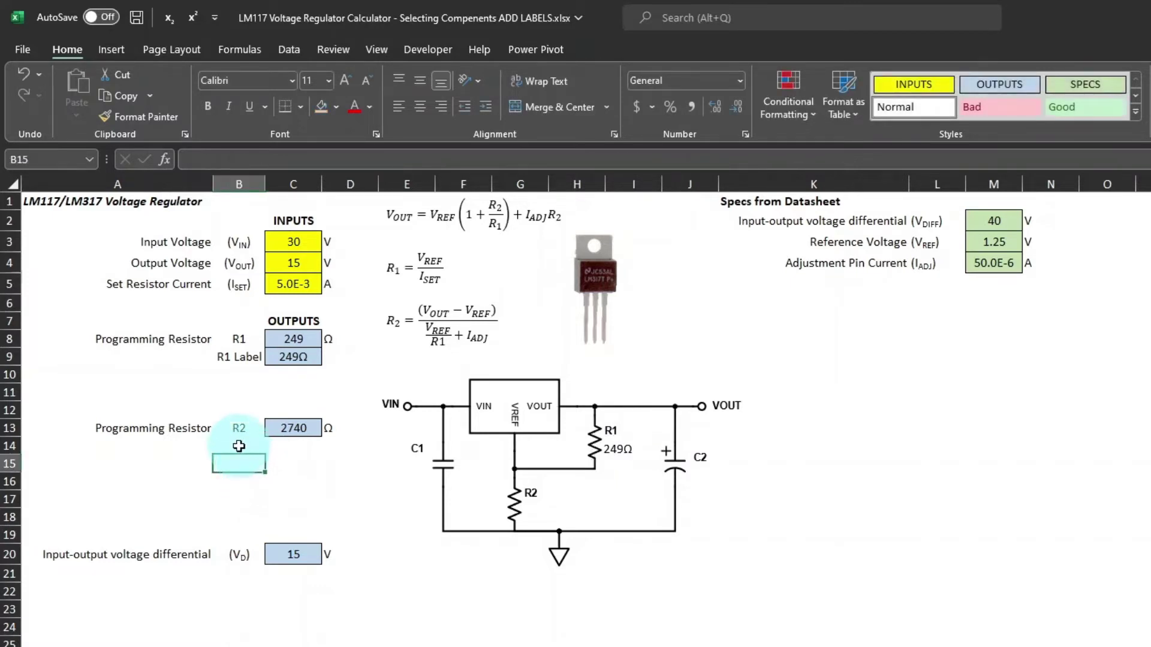
pyautogui.click(239, 446)
pyautogui.write('R2 Label')
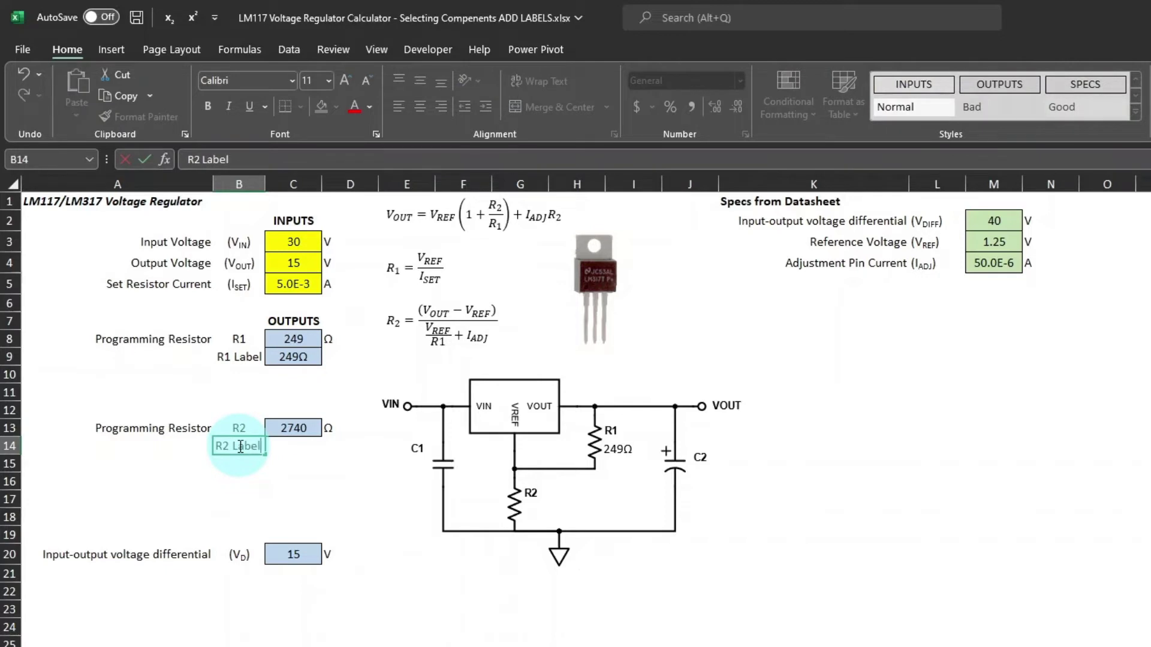
# Finish the R2 Label caption in B14 and create a name for C14 from it
pyautogui.press('Return')
pyautogui.moveTo(238, 447); pyautogui.dragTo(303, 445)
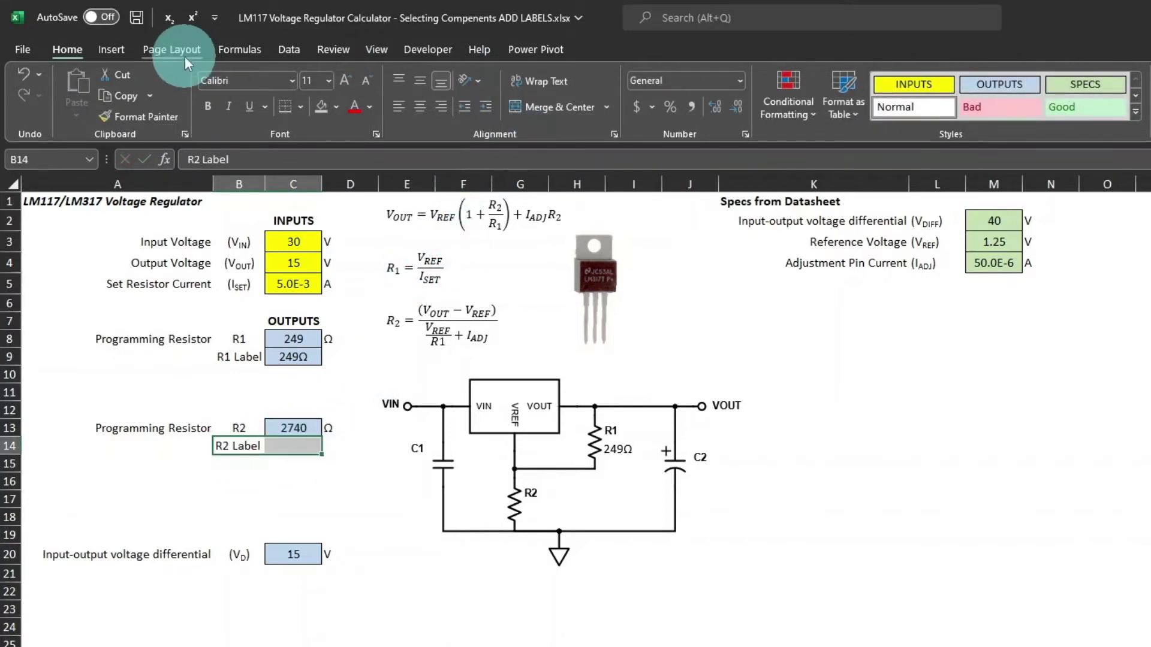
pyautogui.click(243, 48)
pyautogui.click(576, 117)
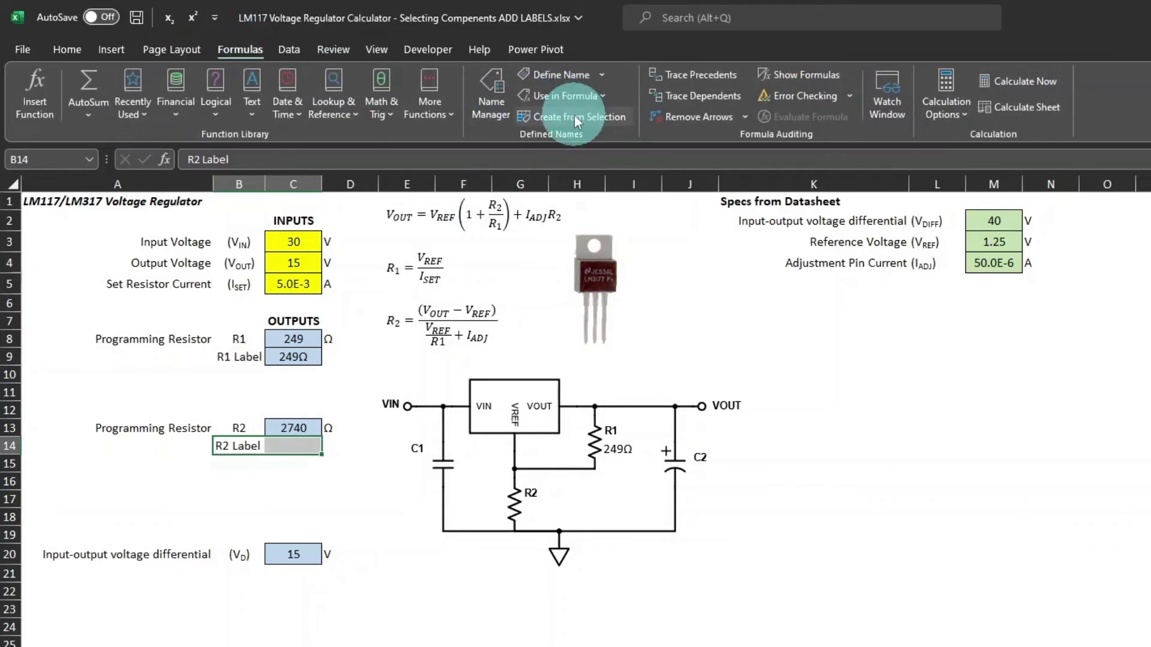
pyautogui.click(796, 557)
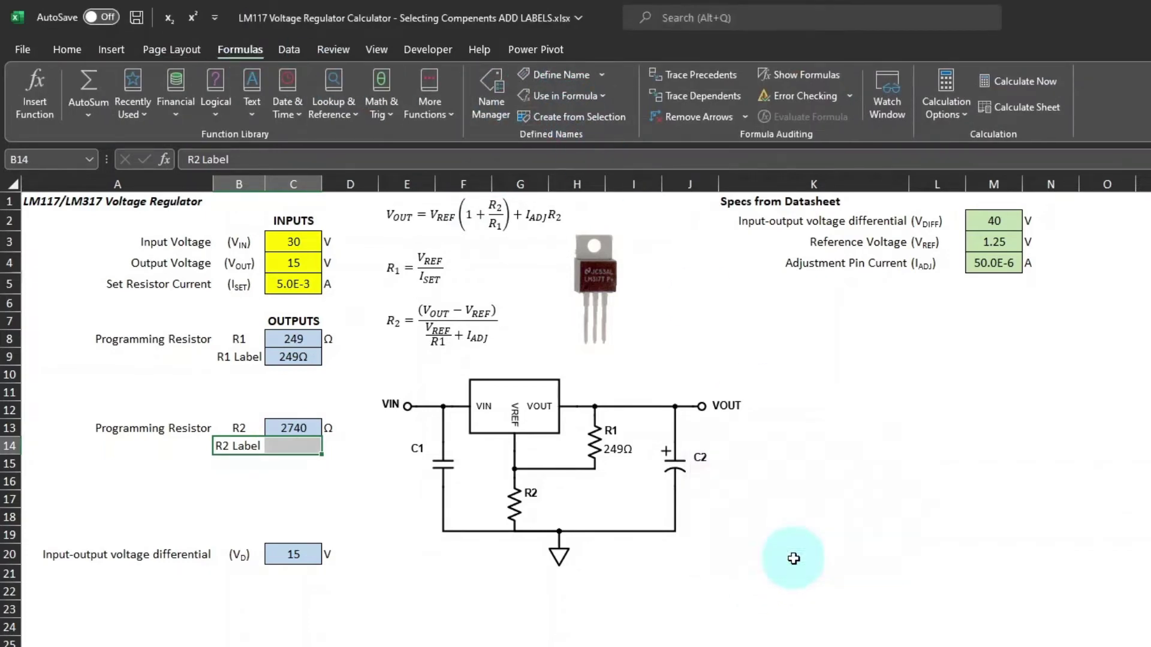
# Copy the R1 label formula into C14, changing _R1 to _R2 to show 2.74kΩ
pyautogui.click(301, 444)
pyautogui.click(302, 357)
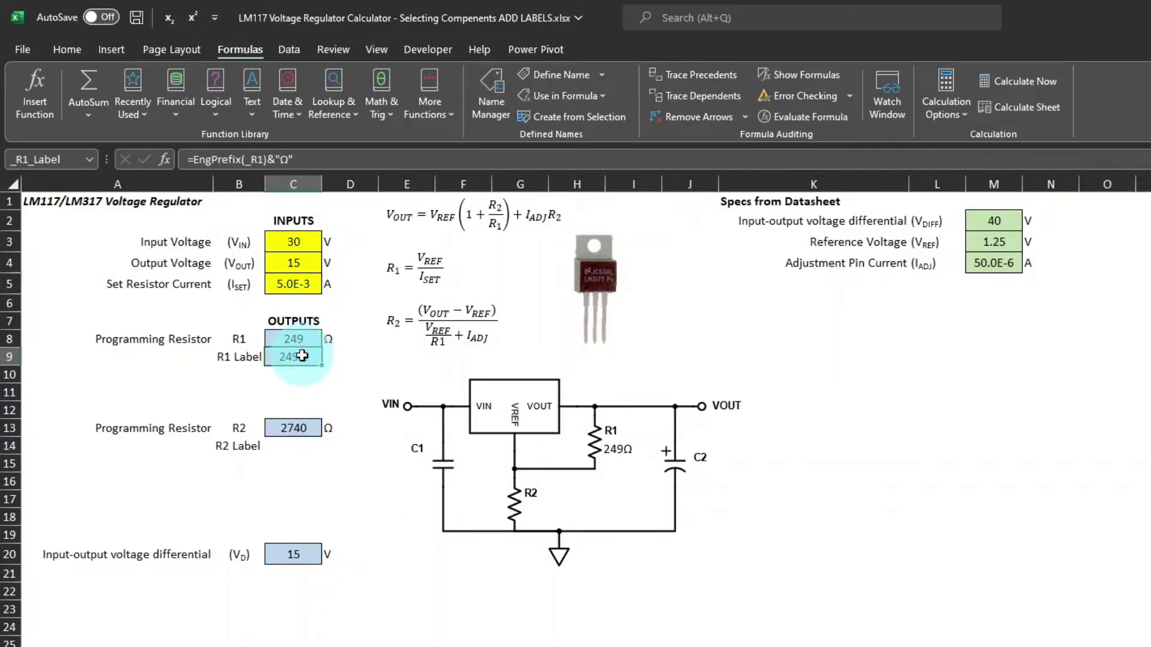
pyautogui.press('Down')
pyautogui.press('Down')
pyautogui.press('Down')
pyautogui.press('Down')
pyautogui.press('Down')
pyautogui.hotkey('ctrl', 'v')
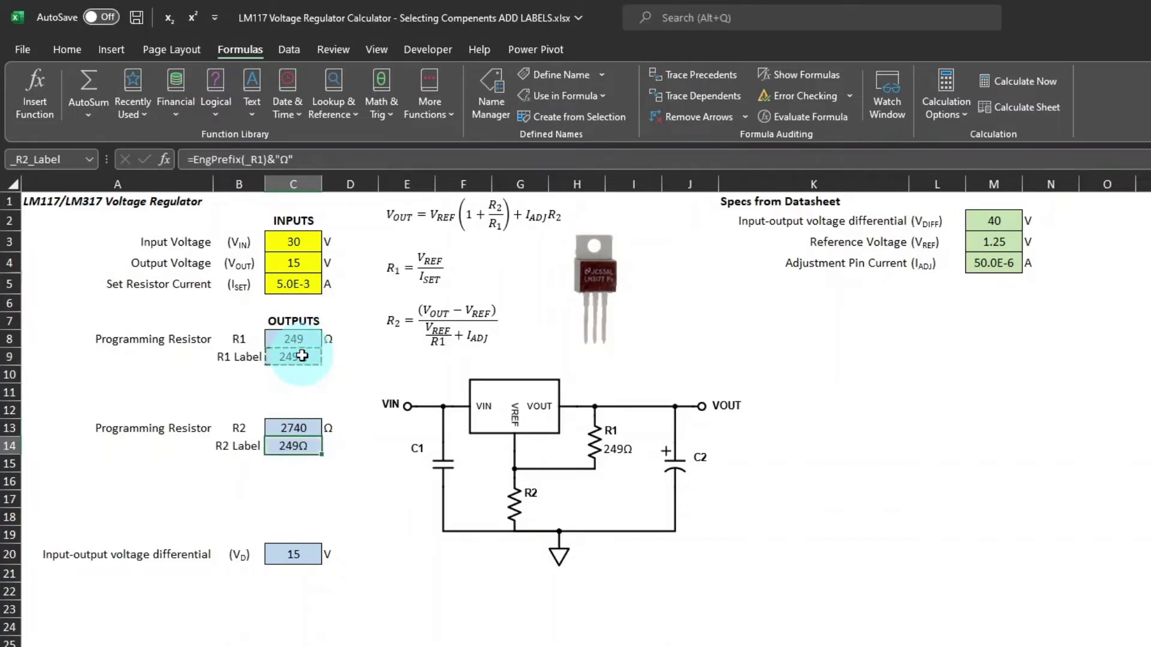
pyautogui.click(259, 159)
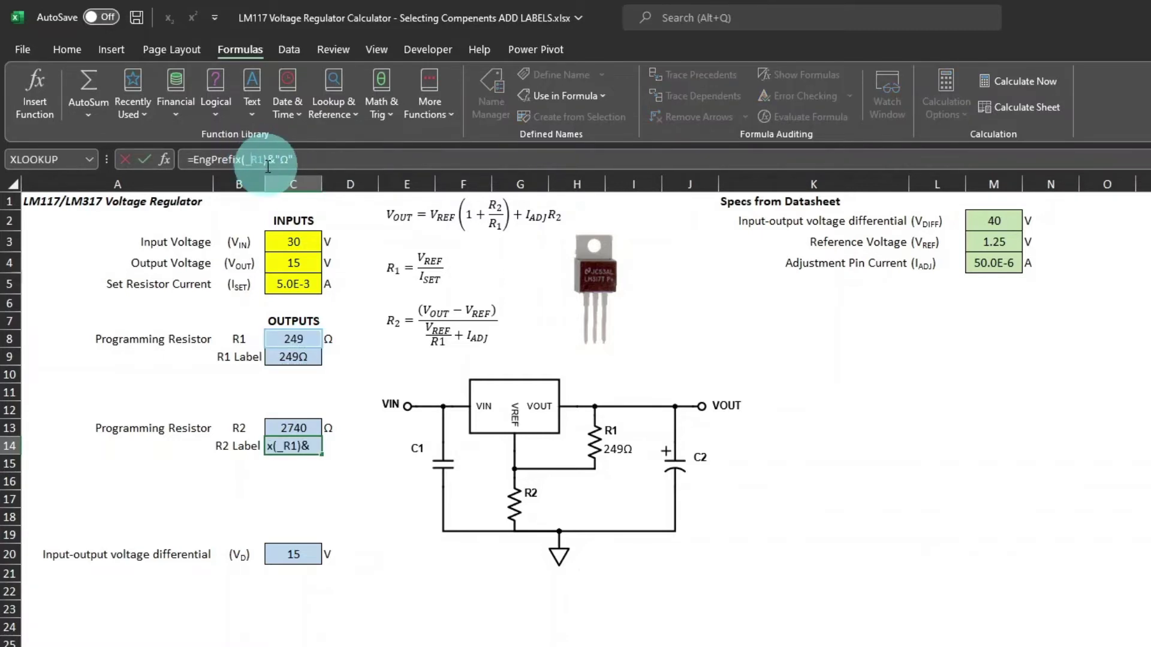
pyautogui.press('BackSpace')
pyautogui.write('2')
pyautogui.press('Return')
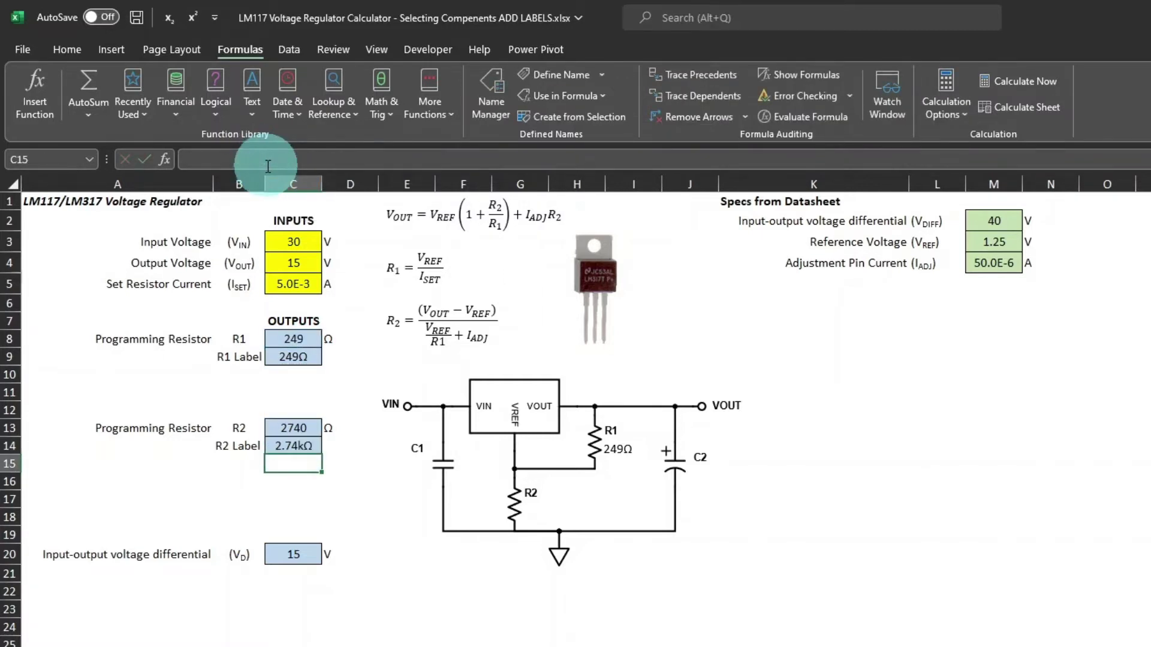
# Duplicate the schematic label beside R2 and link it to =_R2_Label
pyautogui.click(633, 452)
pyautogui.moveTo(633, 452); pyautogui.dragTo(552, 524)
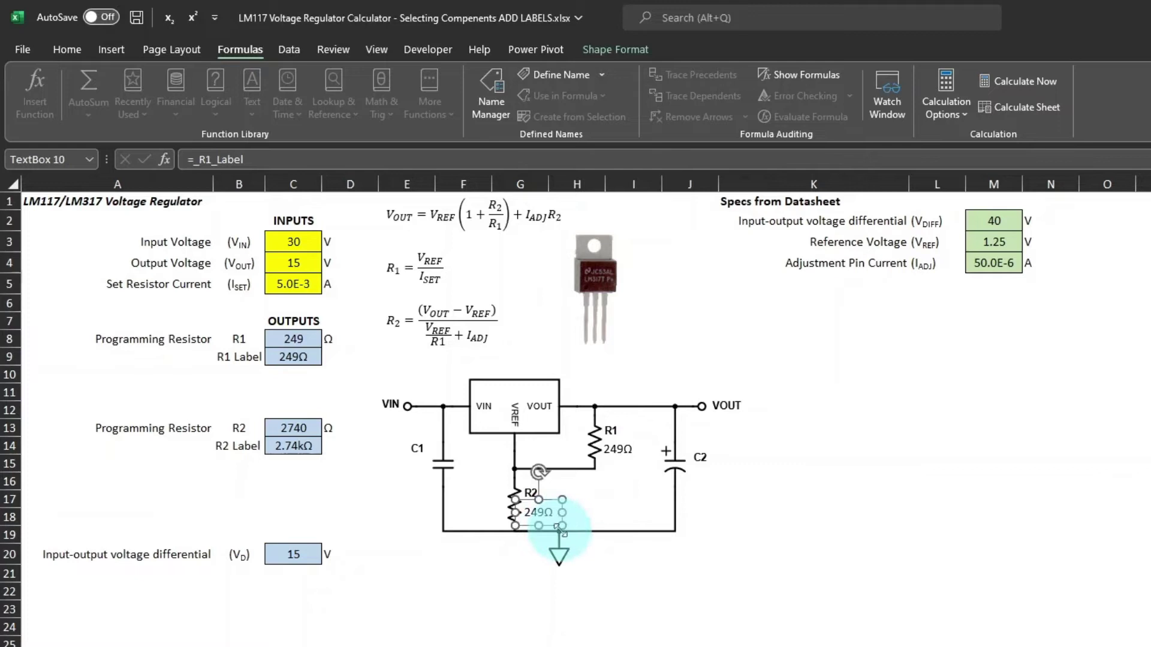
pyautogui.click(203, 155)
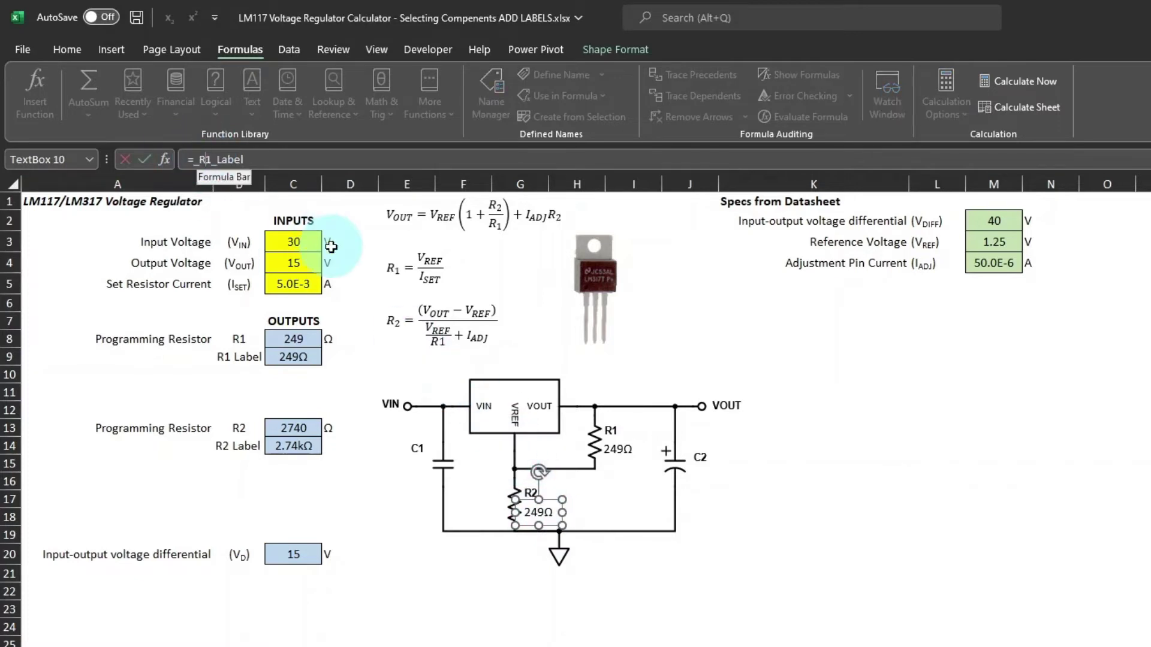
pyautogui.press('Delete')
pyautogui.write('2')
pyautogui.press('Return')
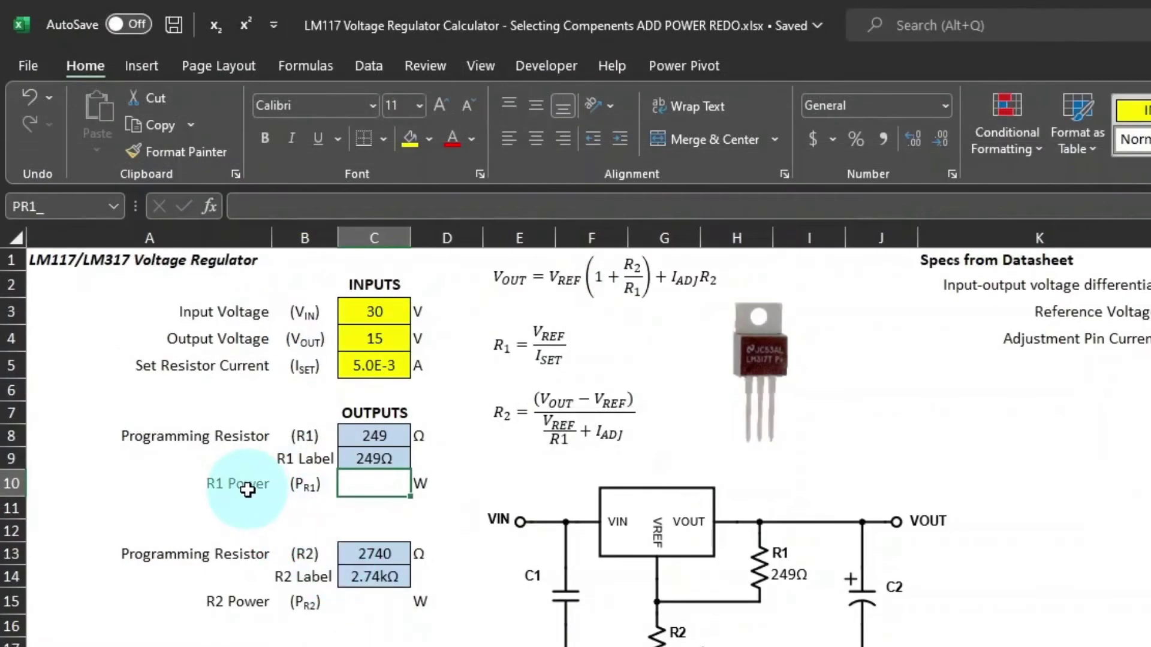
# Select the R1 Power and R2 Power rows and their result cells C10 and C15
pyautogui.click(246, 487)
pyautogui.moveTo(246, 486); pyautogui.dragTo(438, 488)
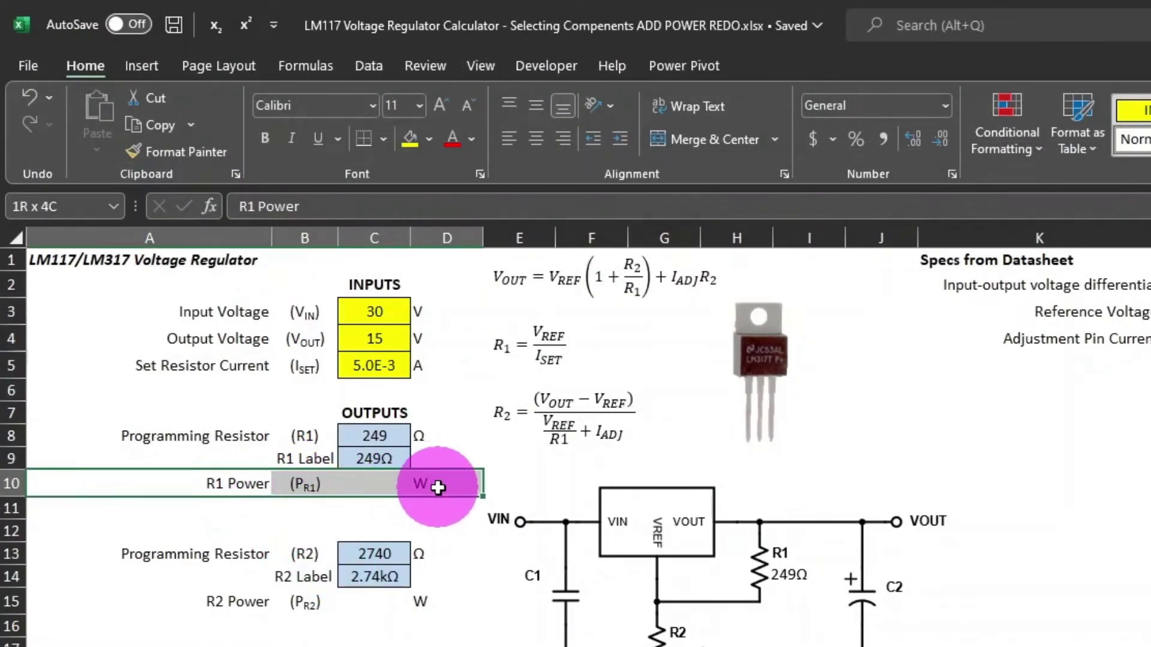
pyautogui.click(359, 482)
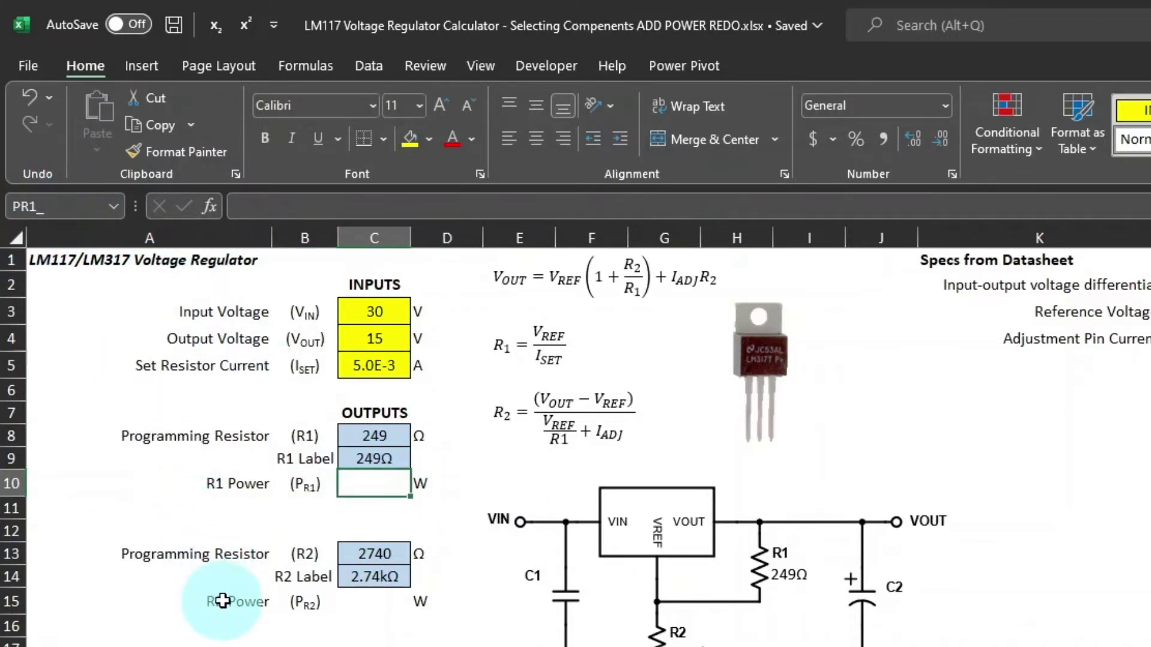
pyautogui.moveTo(223, 601); pyautogui.dragTo(453, 604)
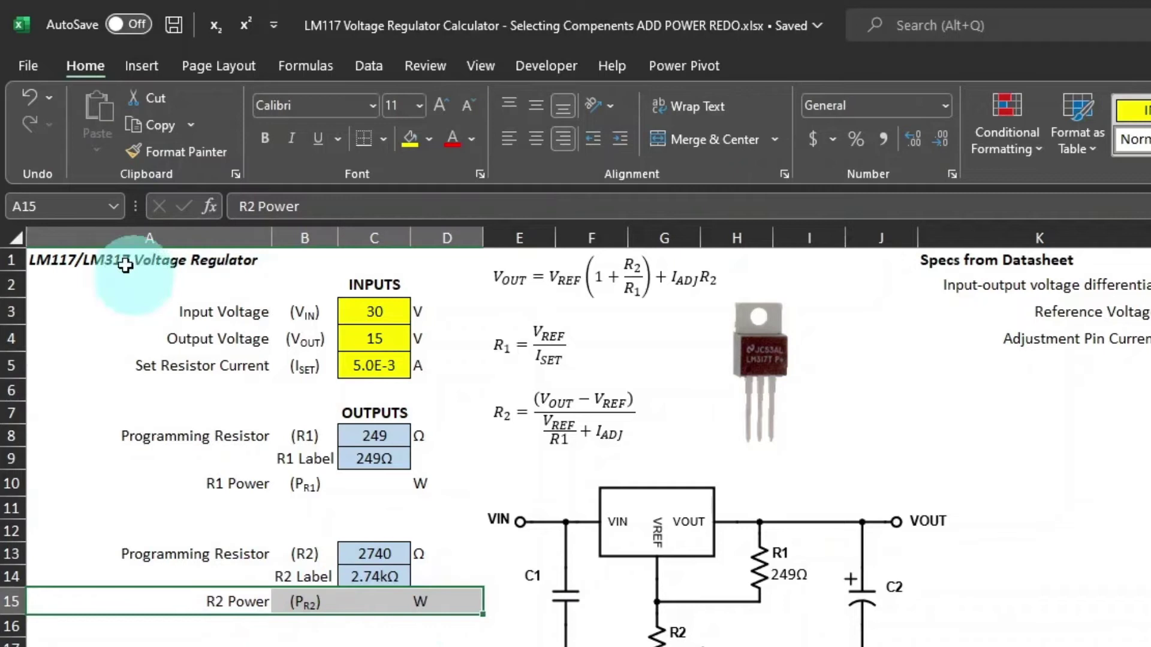
pyautogui.click(372, 608)
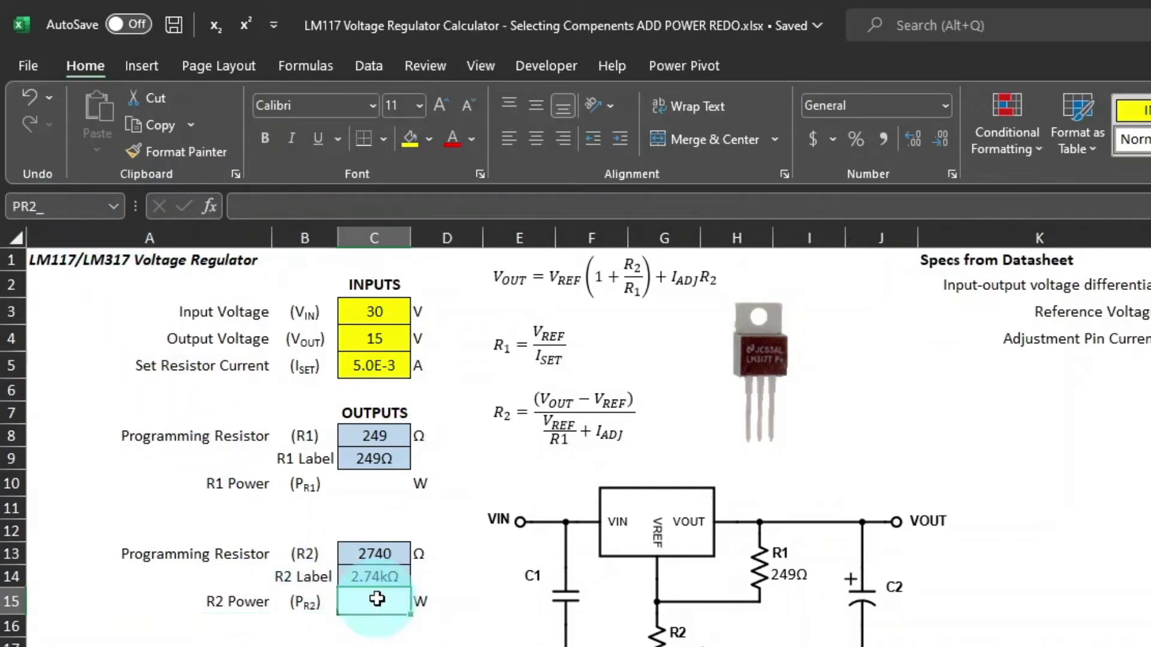
pyautogui.press('Return')
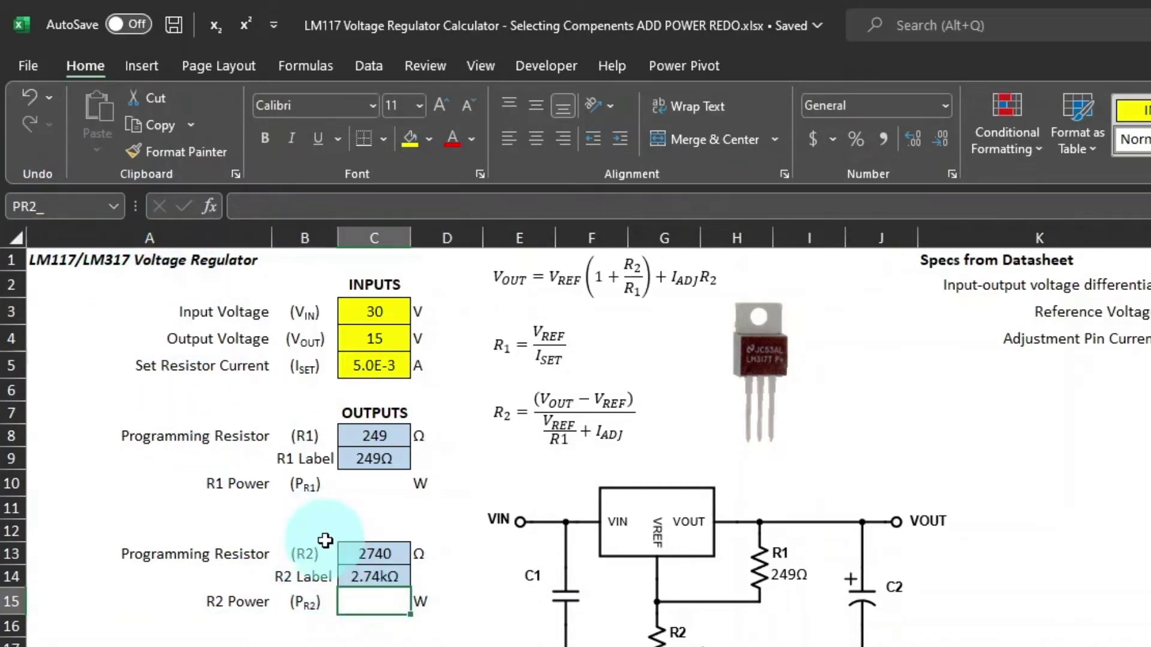
# Enter =VREF^2/_R1 in C10, giving 0.006275 W, and apply the OUTPUTS style
pyautogui.click(376, 481)
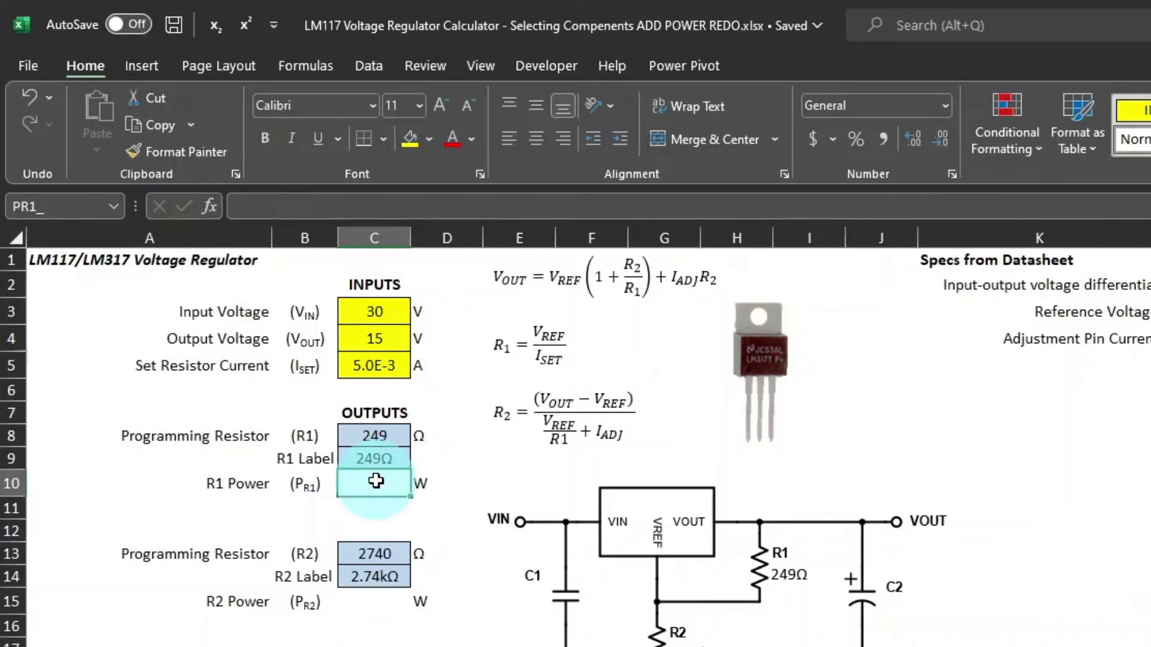
pyautogui.write('=vref')
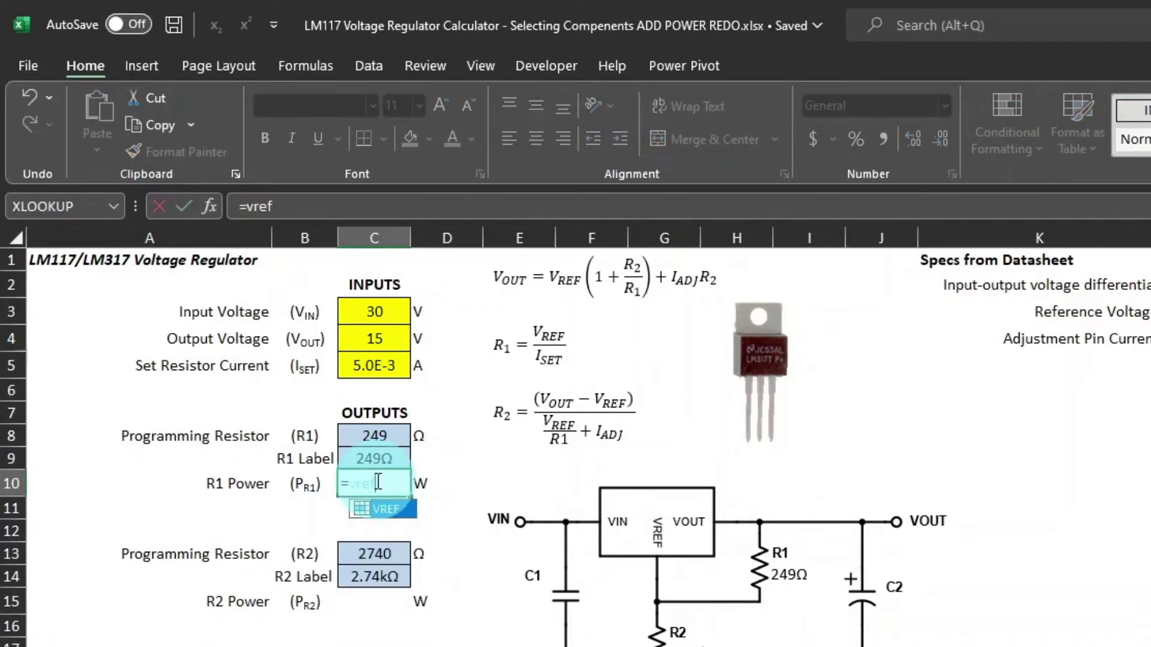
pyautogui.write('^')
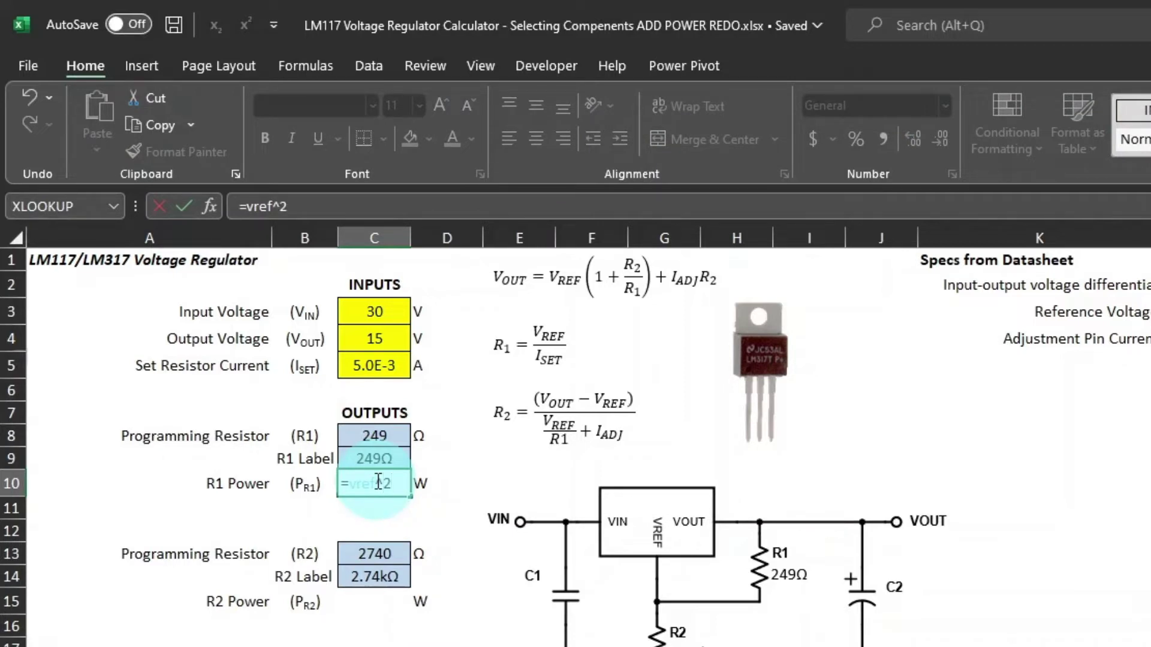
pyautogui.write('2/')
pyautogui.click(392, 434)
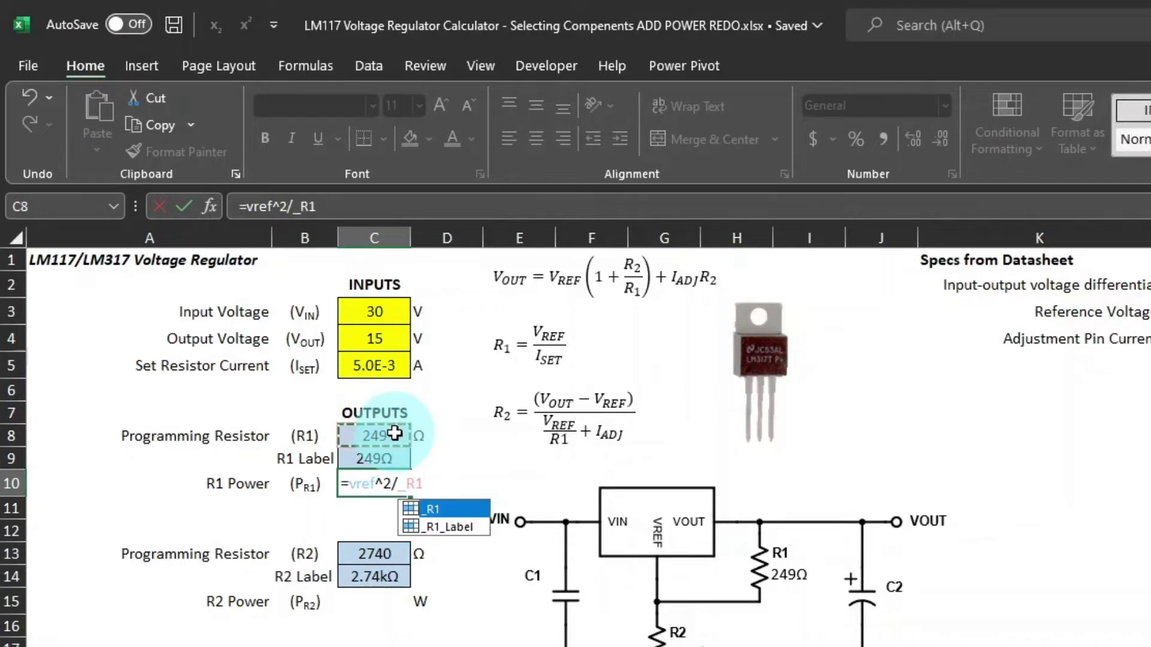
pyautogui.press('Return')
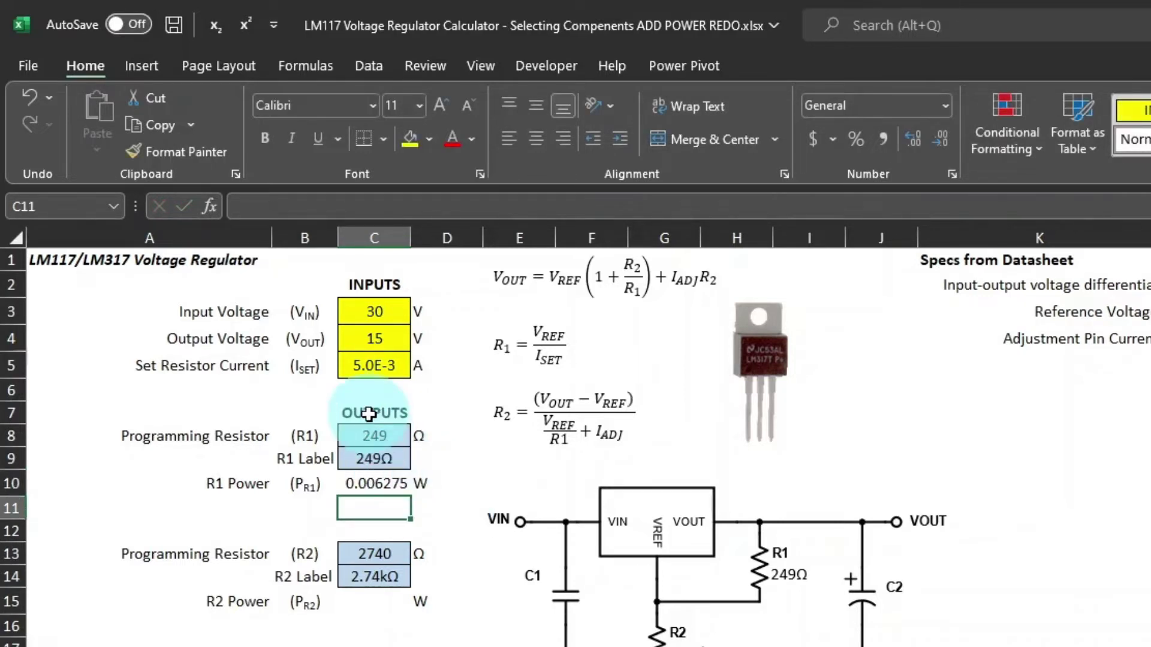
pyautogui.click(376, 487)
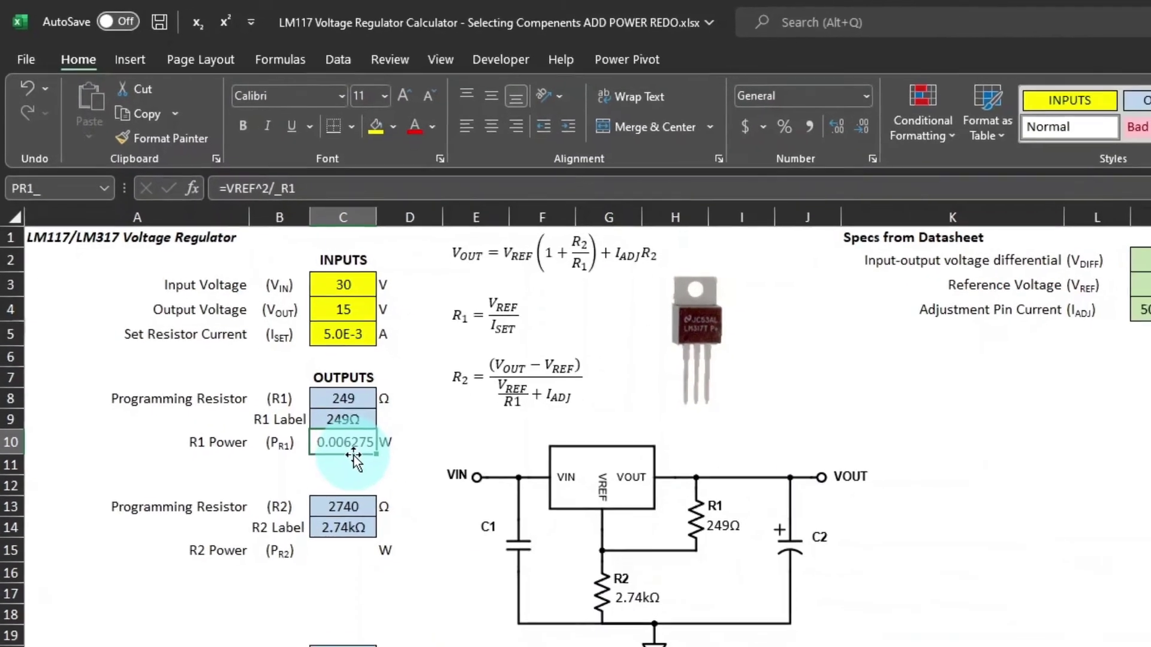
pyautogui.click(1012, 84)
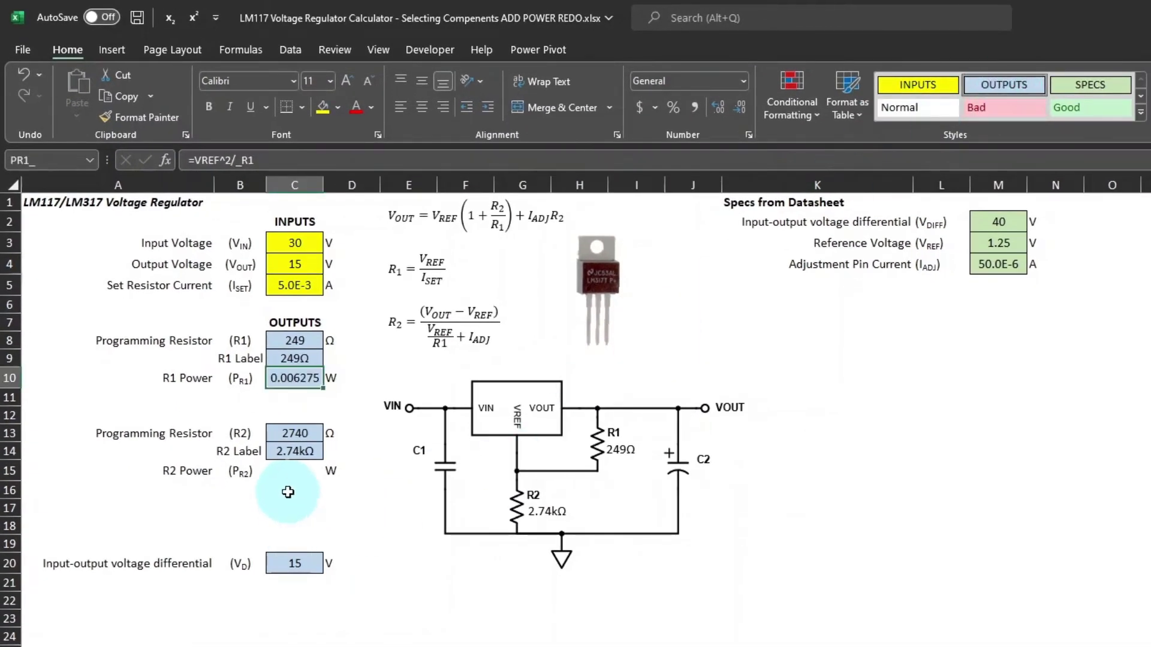
# Enter =(VOUT-VREF)^2/_R2 in C15, giving 0.069001 W, and apply the OUTPUTS style
pyautogui.click(297, 472)
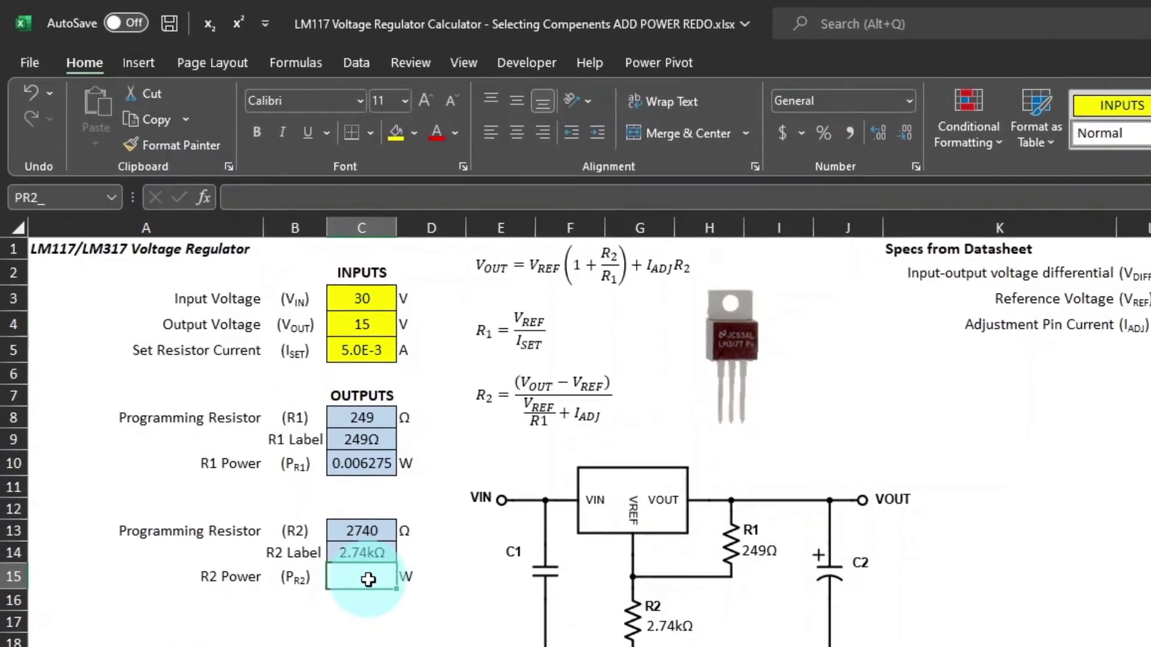
pyautogui.write('=(vo')
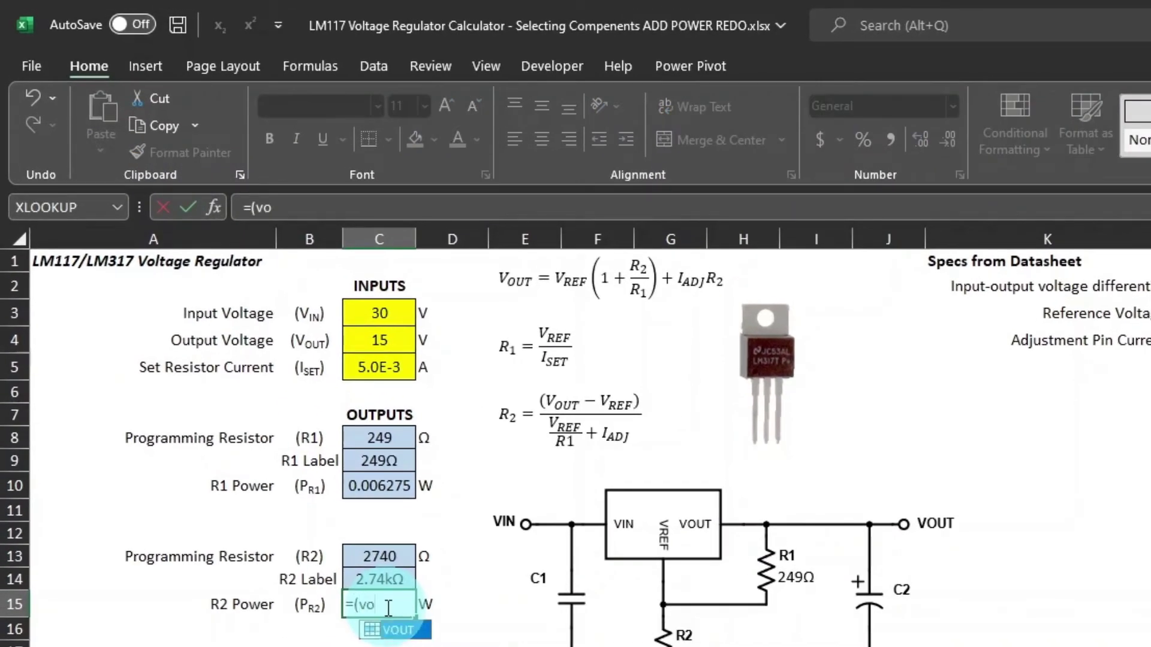
pyautogui.press('Tab')
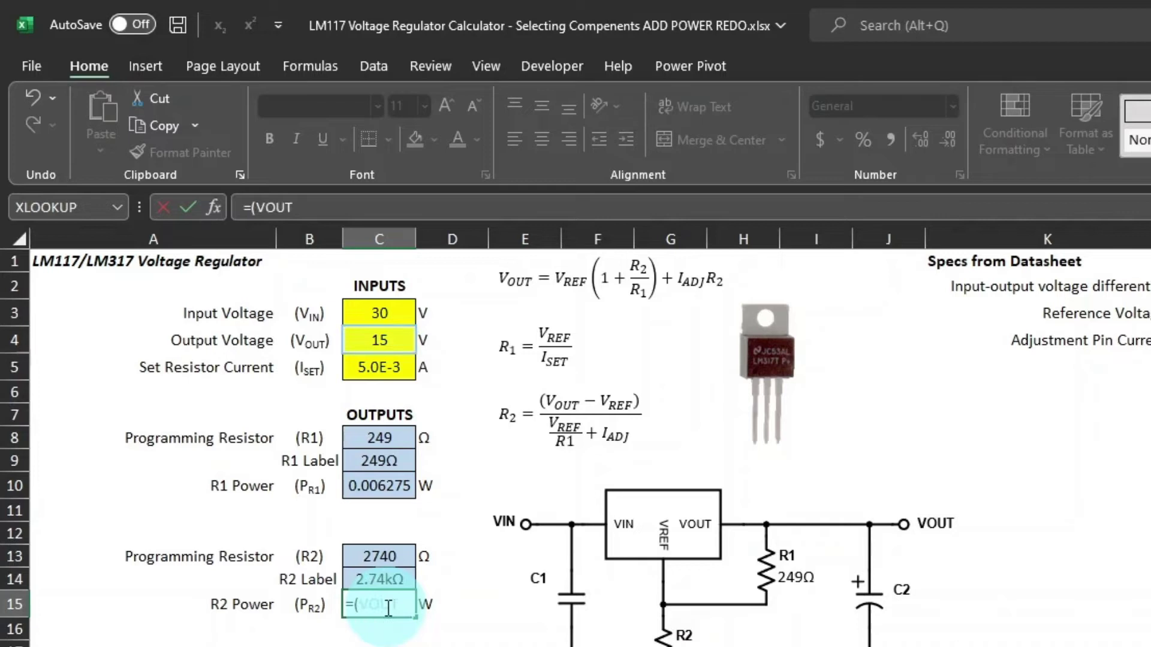
pyautogui.write('-vr')
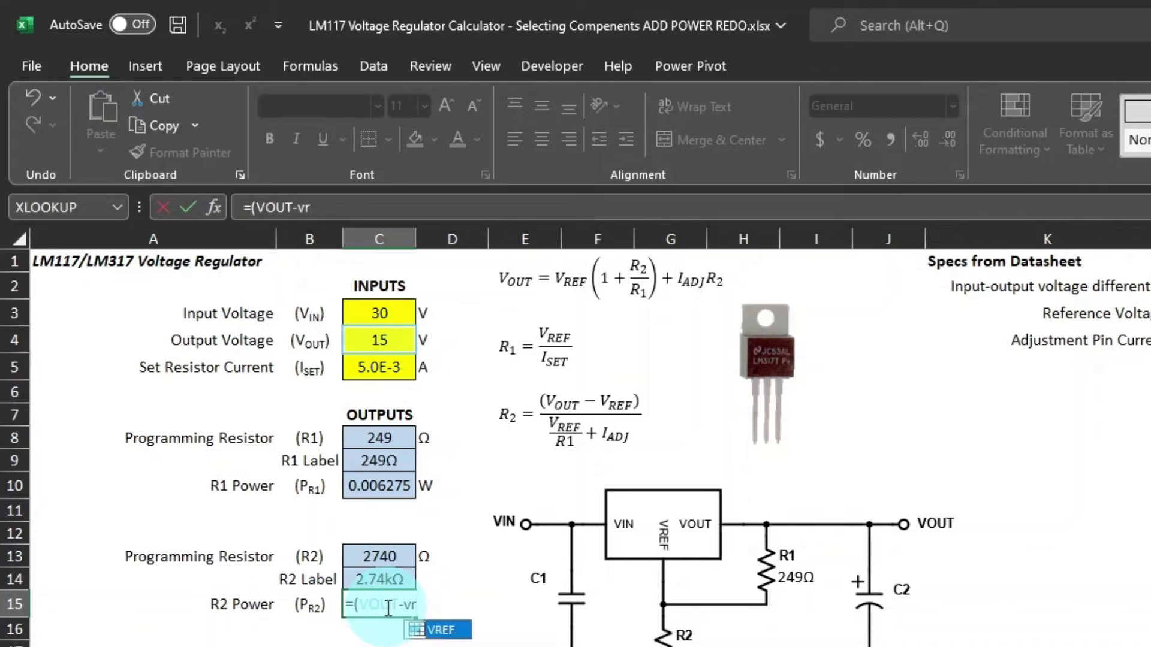
pyautogui.press('Tab')
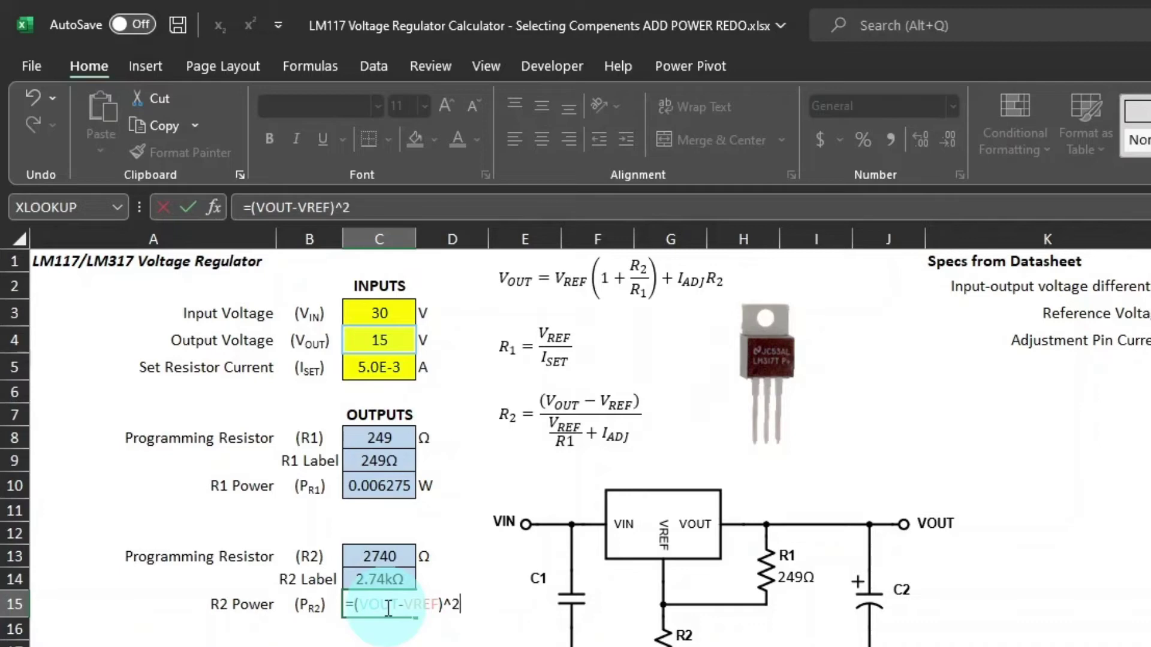
pyautogui.click(387, 555)
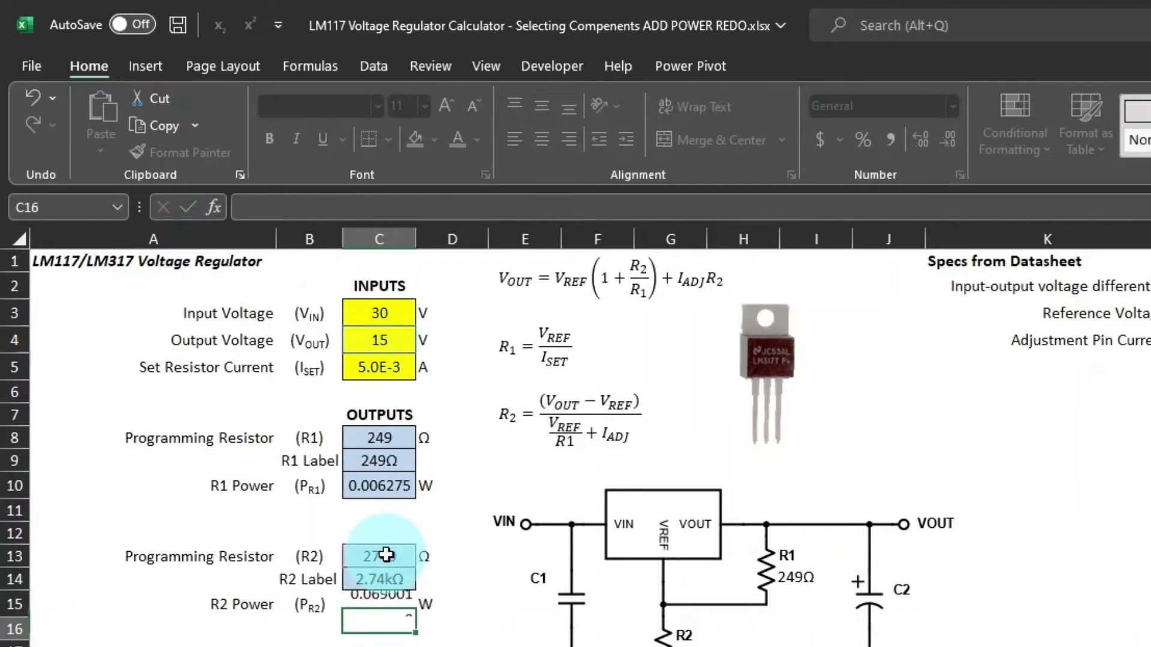
pyautogui.press('Return')
pyautogui.click(335, 541)
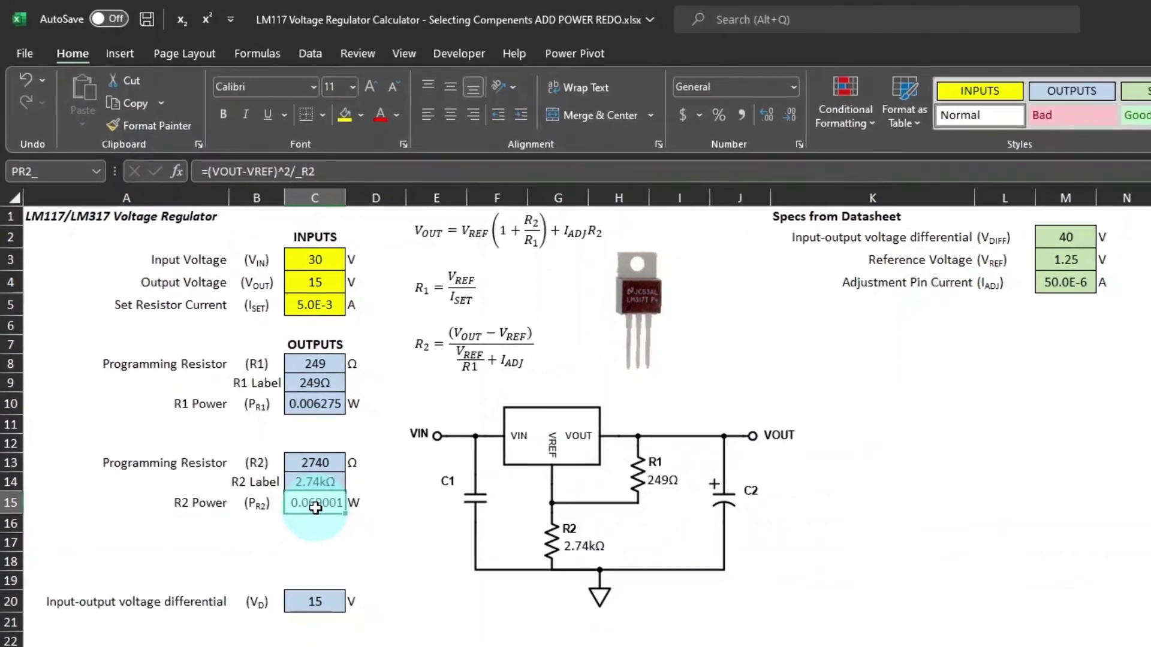
pyautogui.click(1139, 96)
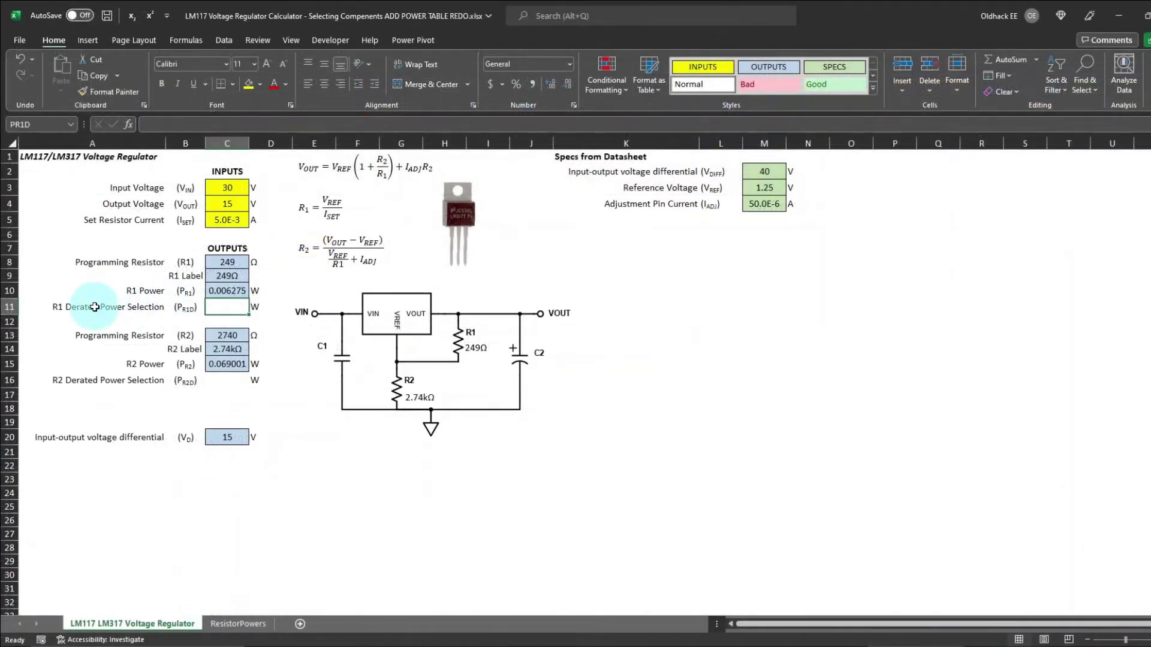
# Select the R1 and R2 Derated Power Selection rows
pyautogui.click(96, 307)
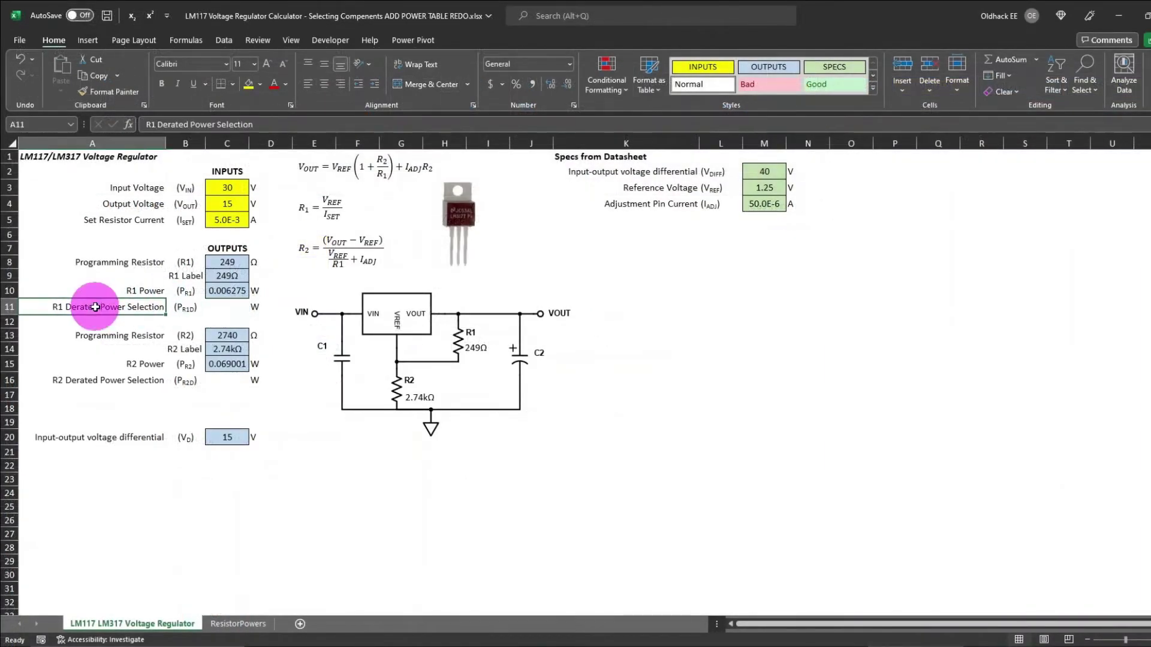
pyautogui.moveTo(95, 307); pyautogui.dragTo(267, 306)
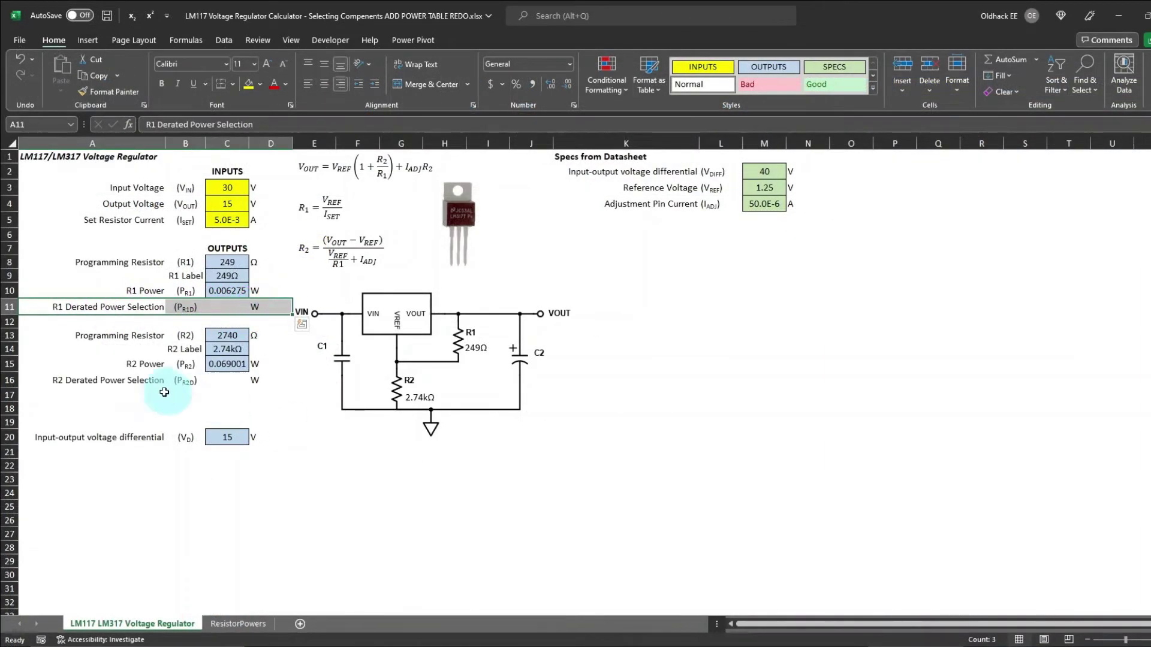
pyautogui.moveTo(115, 380); pyautogui.dragTo(271, 379)
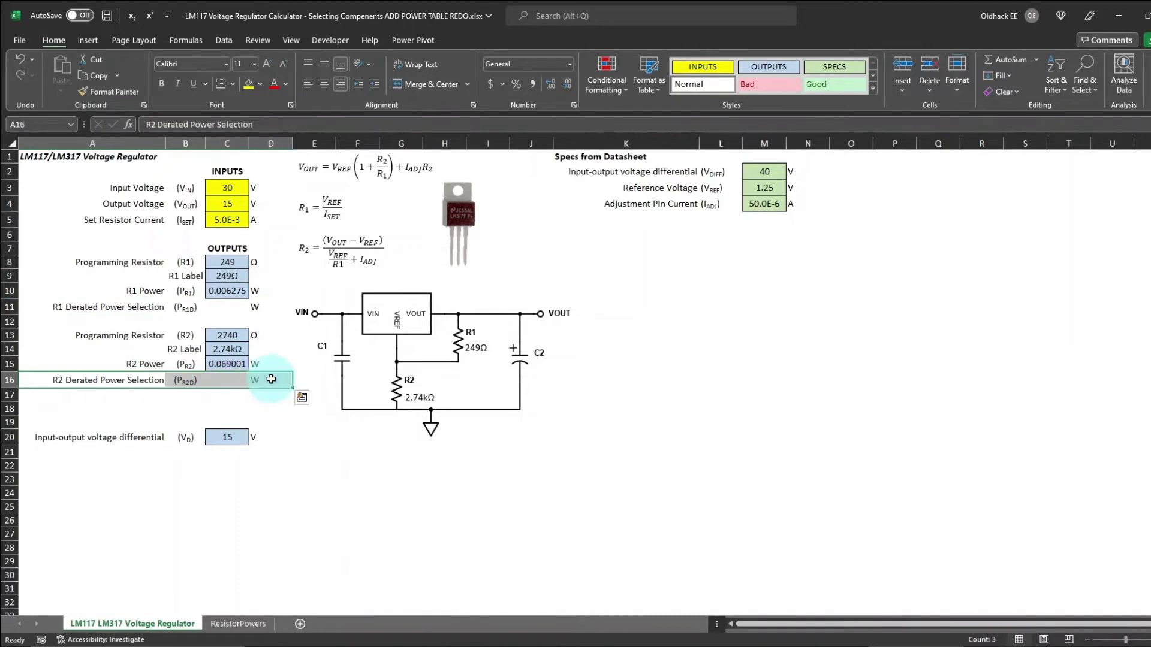
# On the ResistorPowers sheet, select the dissipation options 0.031 to 1 in A4:A10
pyautogui.click(251, 625)
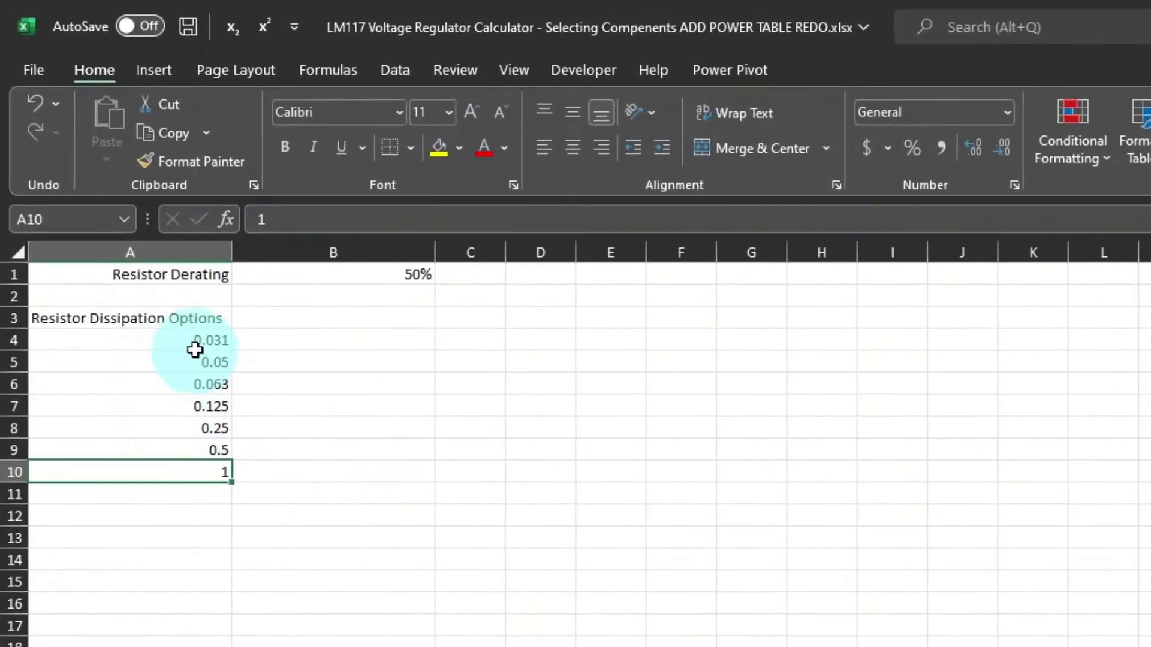
pyautogui.moveTo(187, 342); pyautogui.dragTo(208, 470)
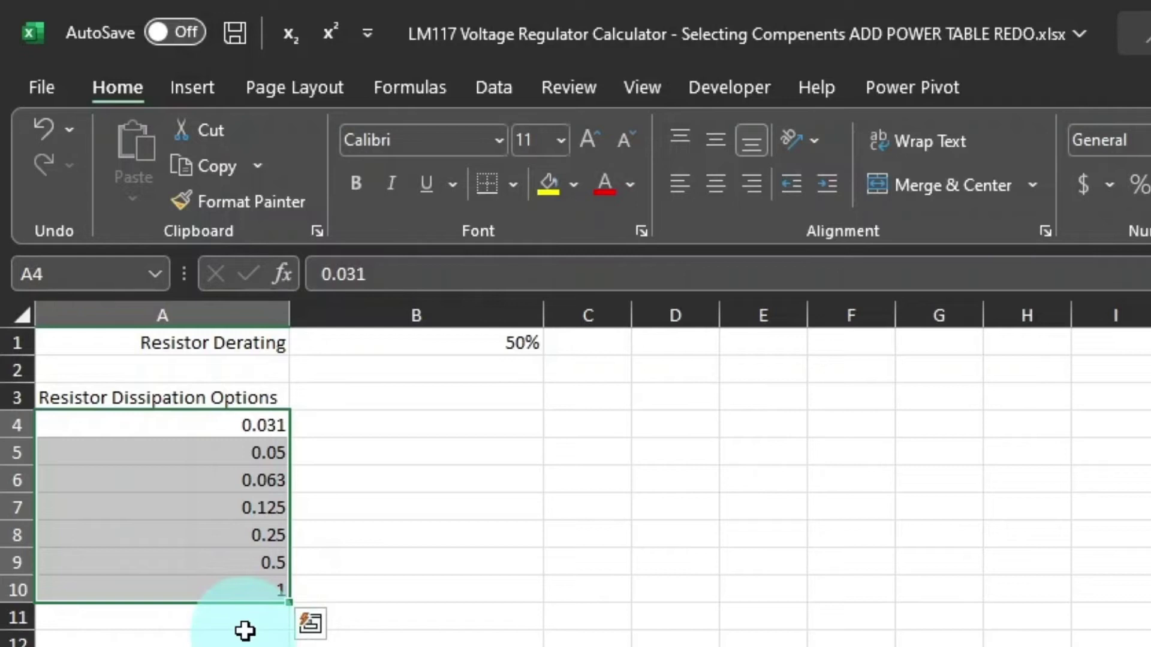
pyautogui.click(218, 524)
pyautogui.click(206, 486)
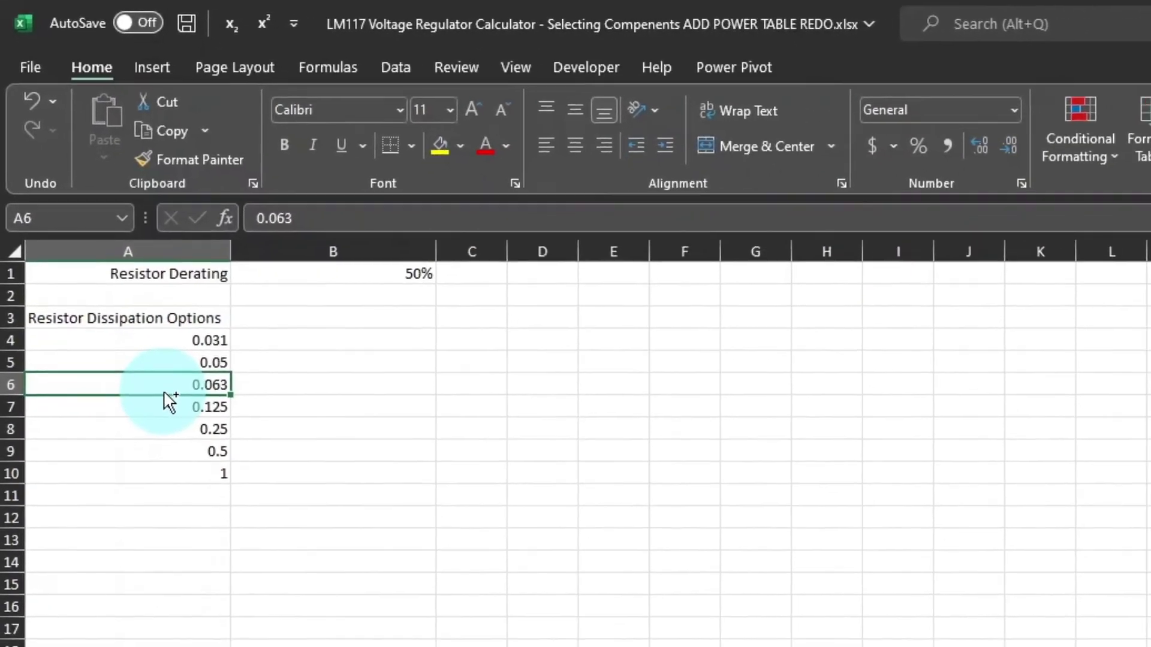
# Make A3:A10 a table named ResistorPowers with the filter button turned off
pyautogui.hotkey('ctrl', 't')
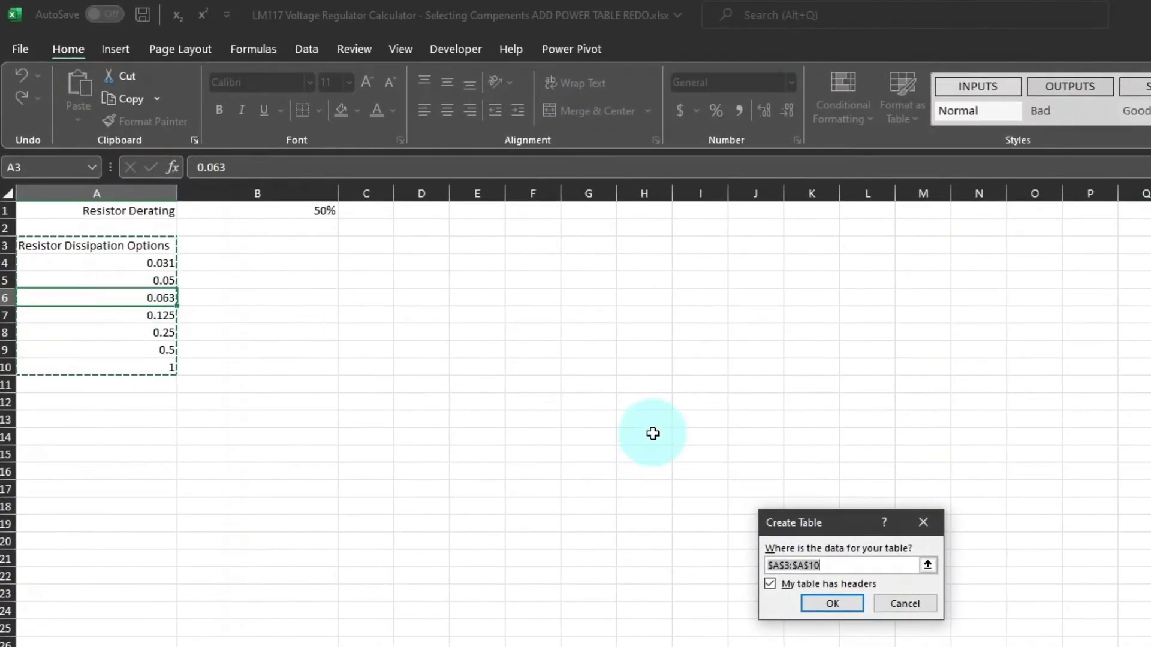
pyautogui.click(847, 604)
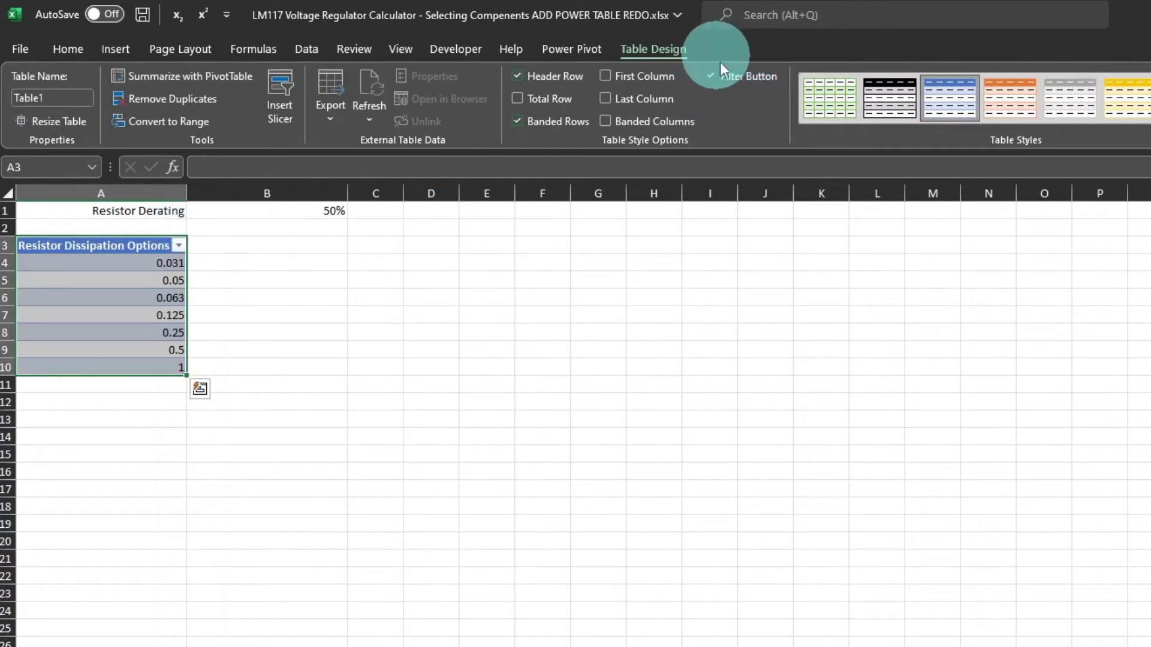
pyautogui.click(711, 74)
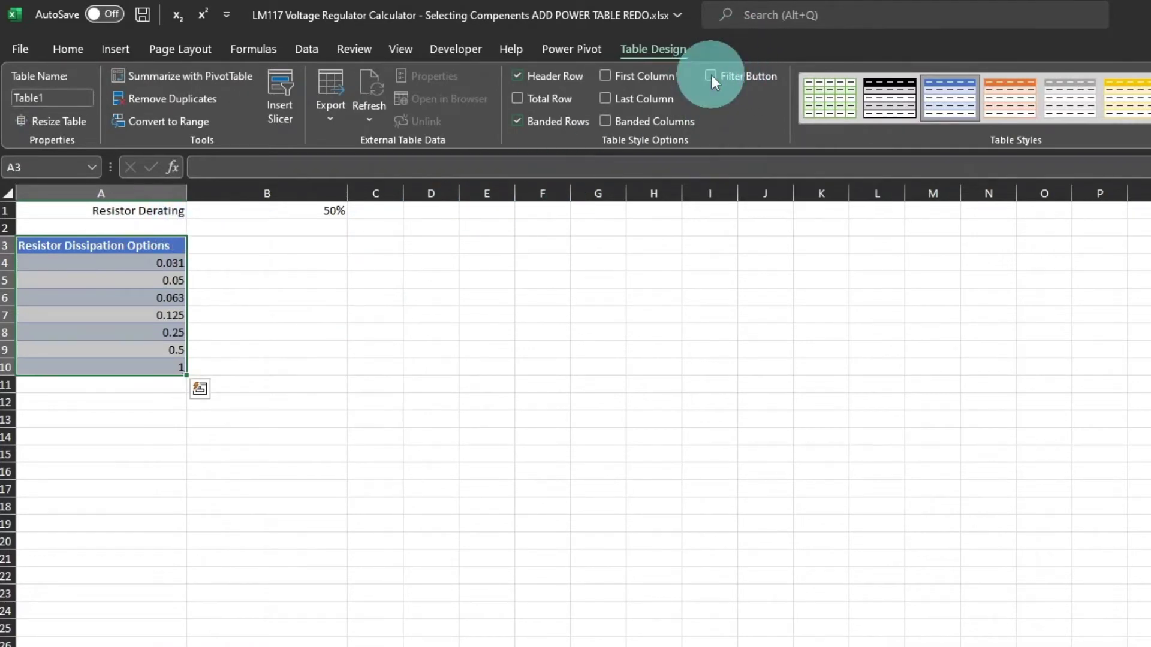
pyautogui.click(60, 99)
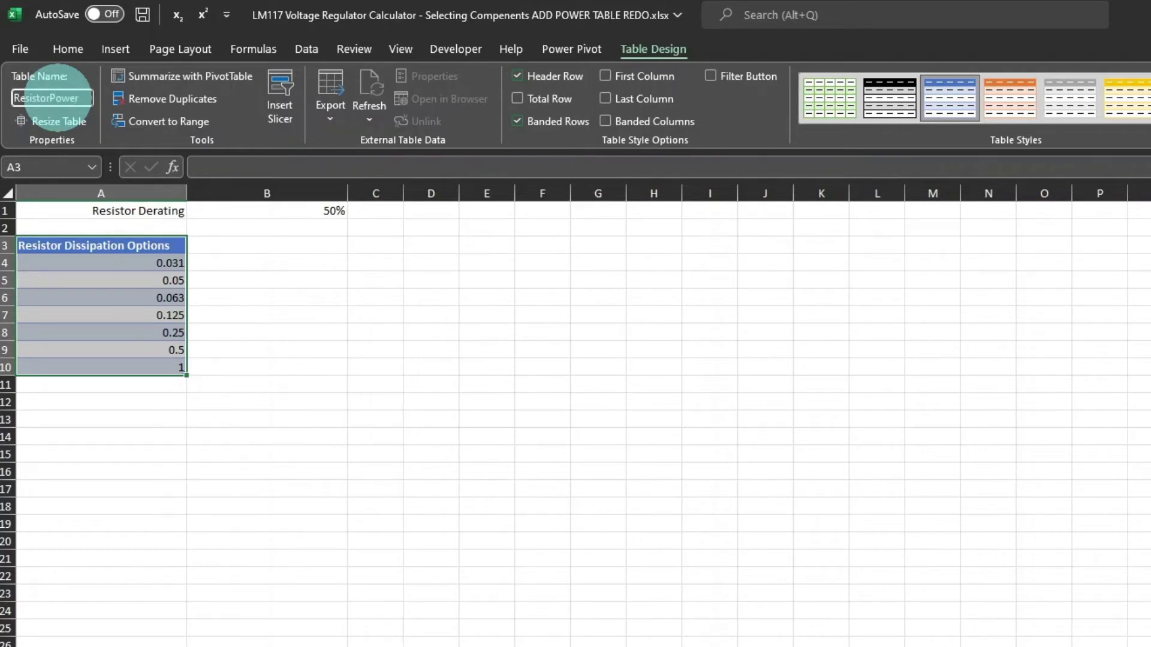
pyautogui.press('Return')
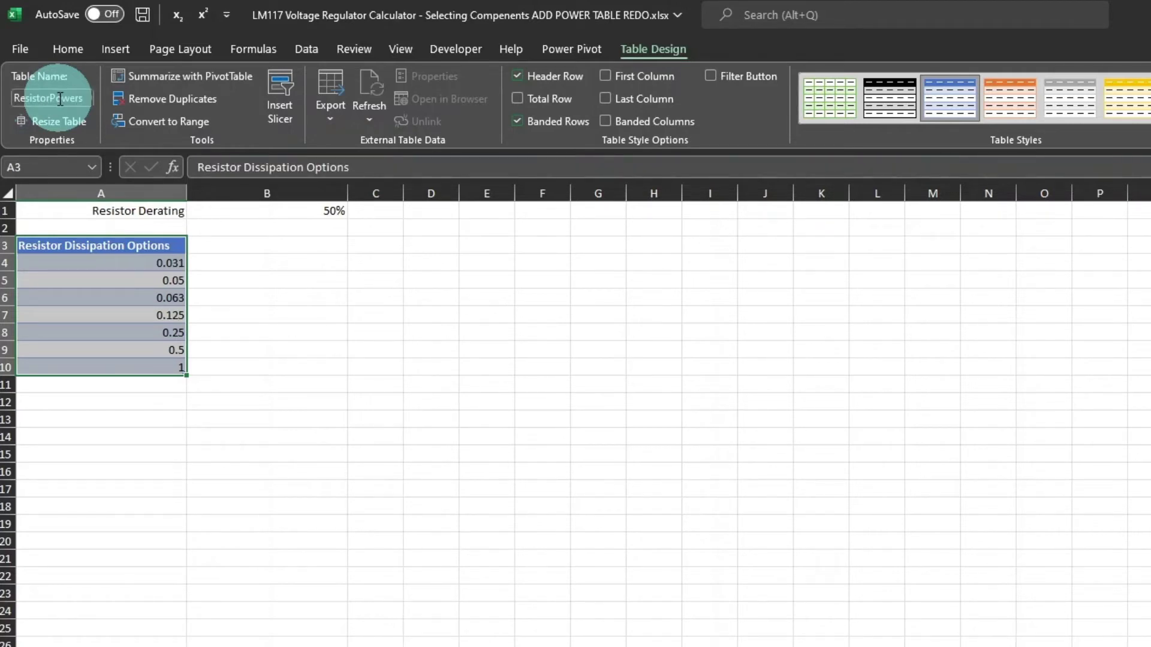
pyautogui.click(140, 313)
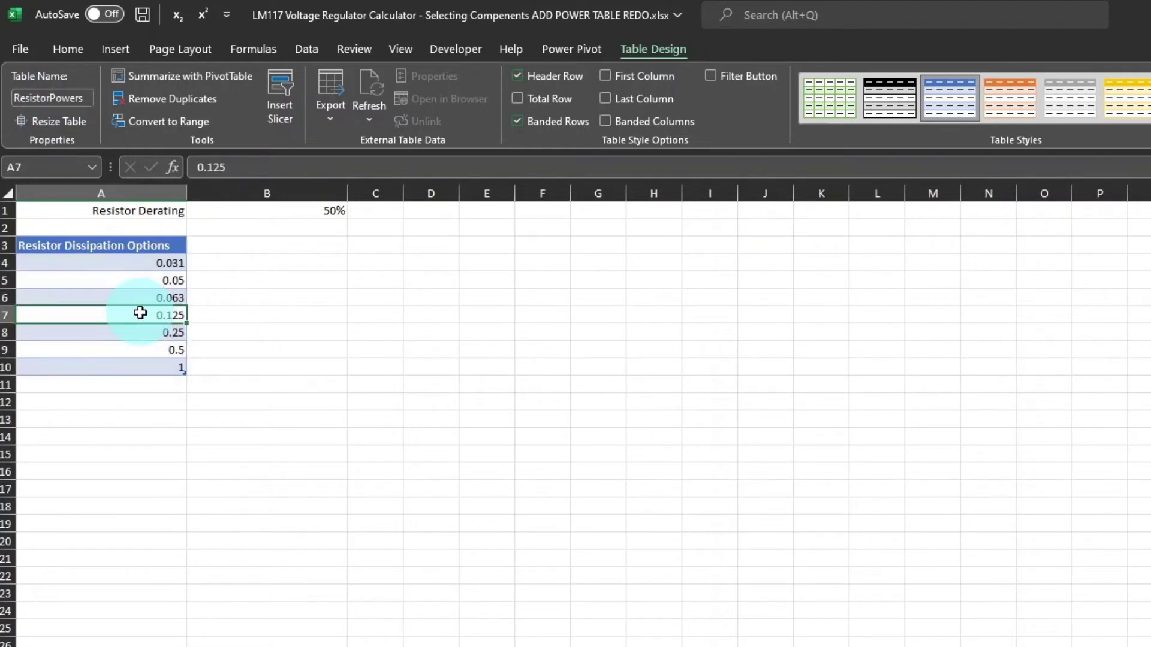
# Format the derating value in B1 as 50% with the INPUTS cell style
pyautogui.click(246, 212)
pyautogui.click(897, 102)
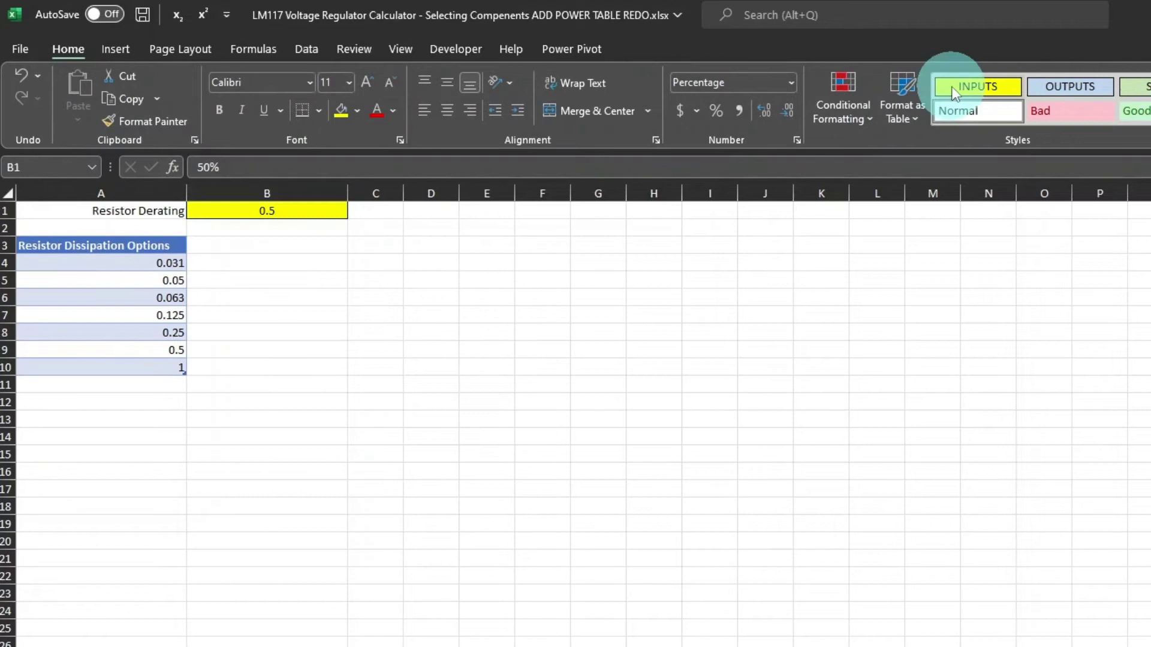
pyautogui.click(955, 93)
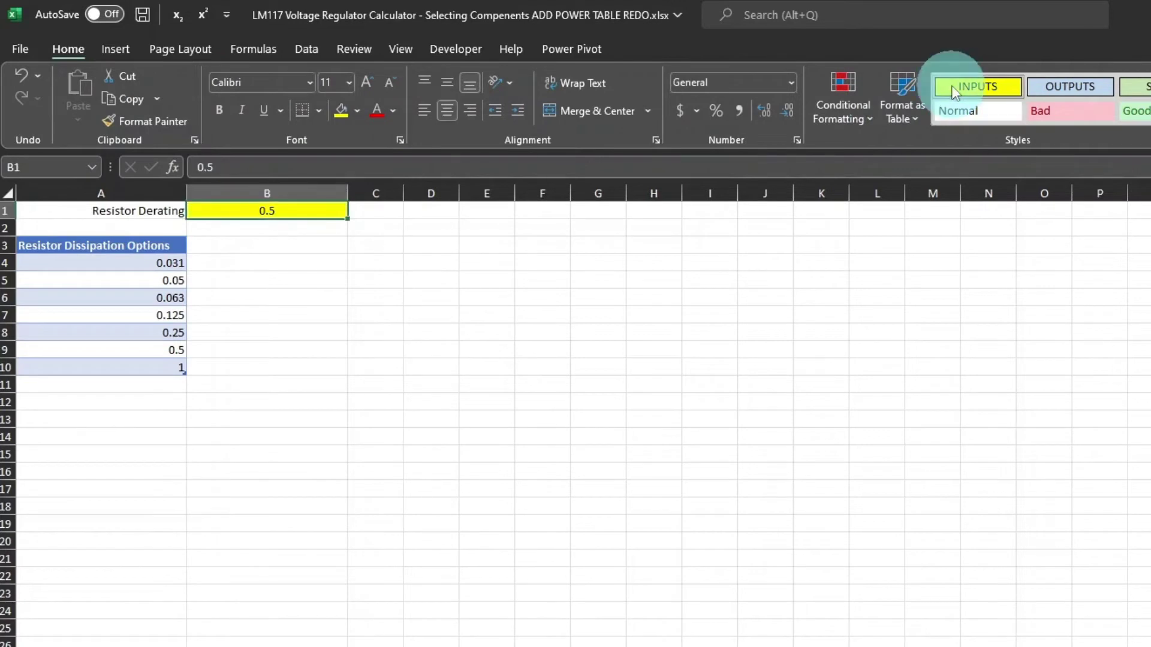
pyautogui.click(717, 112)
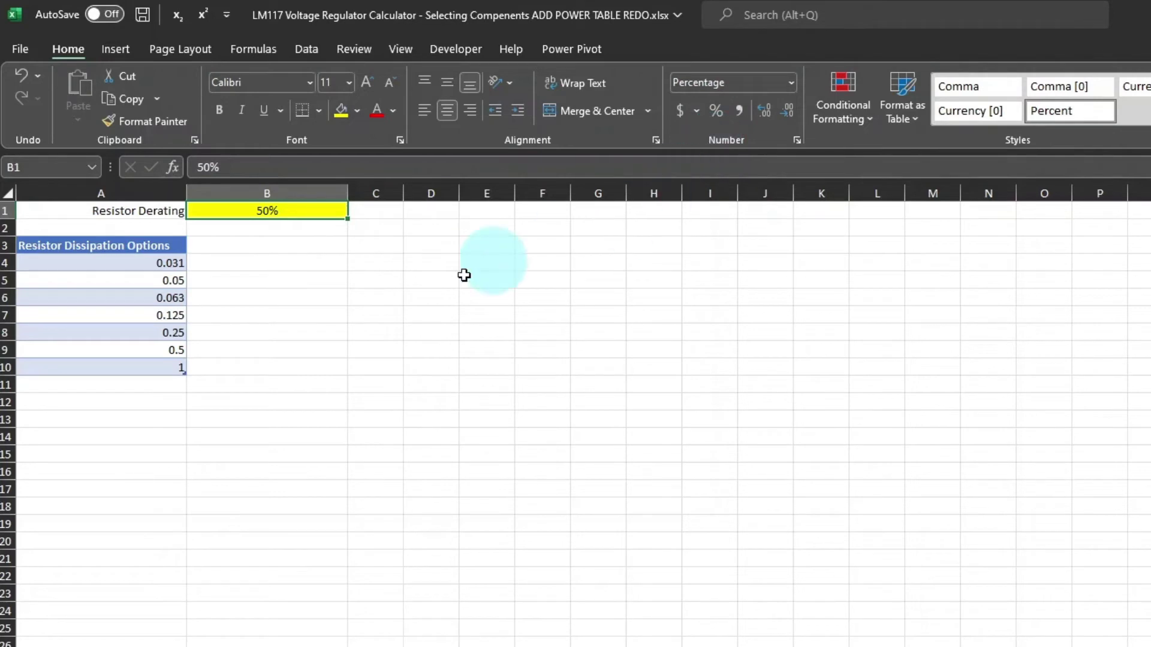
pyautogui.click(157, 385)
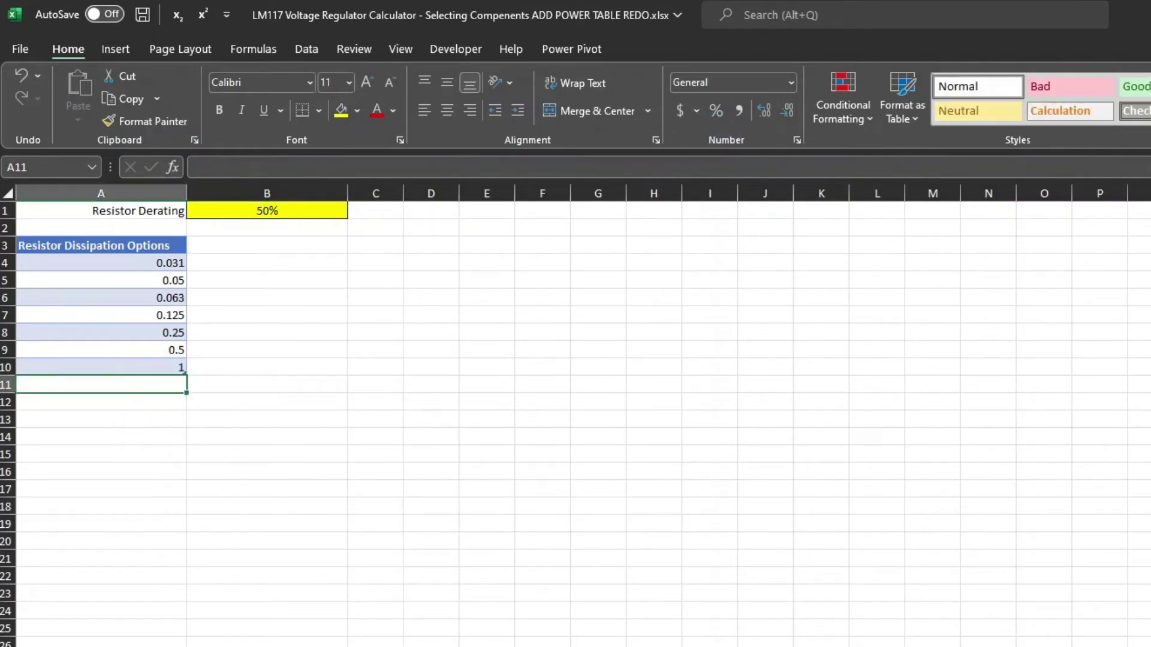
# Add 2 as a new dissipation option in A11 of the table
pyautogui.write('2')
pyautogui.press('Return')
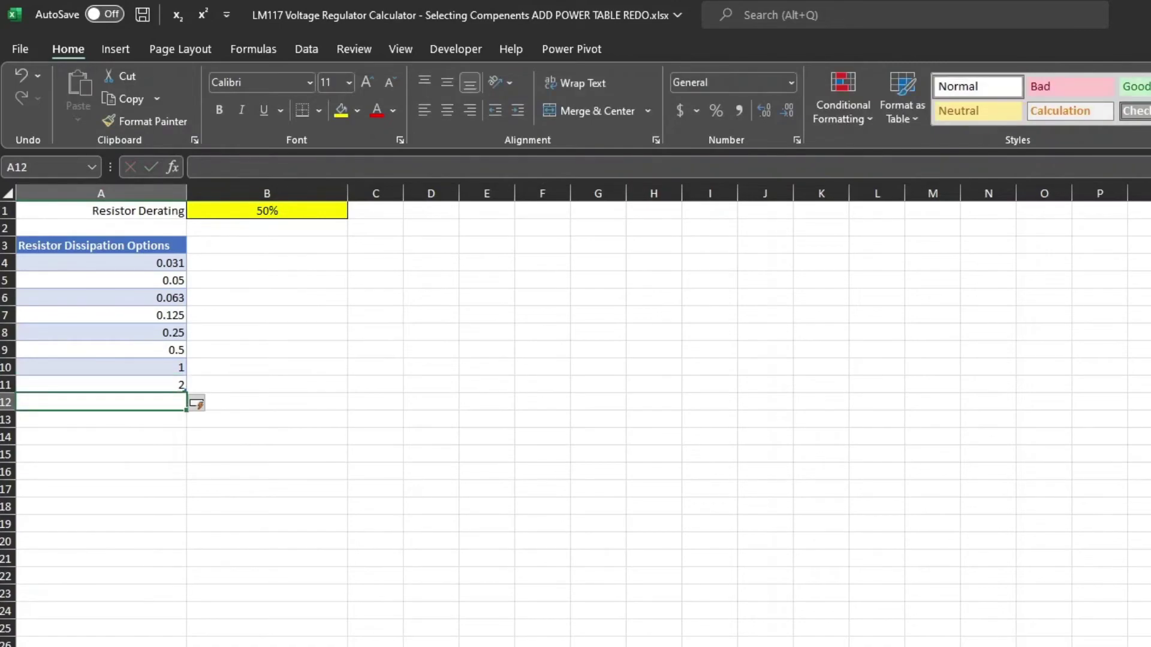
pyautogui.click(135, 385)
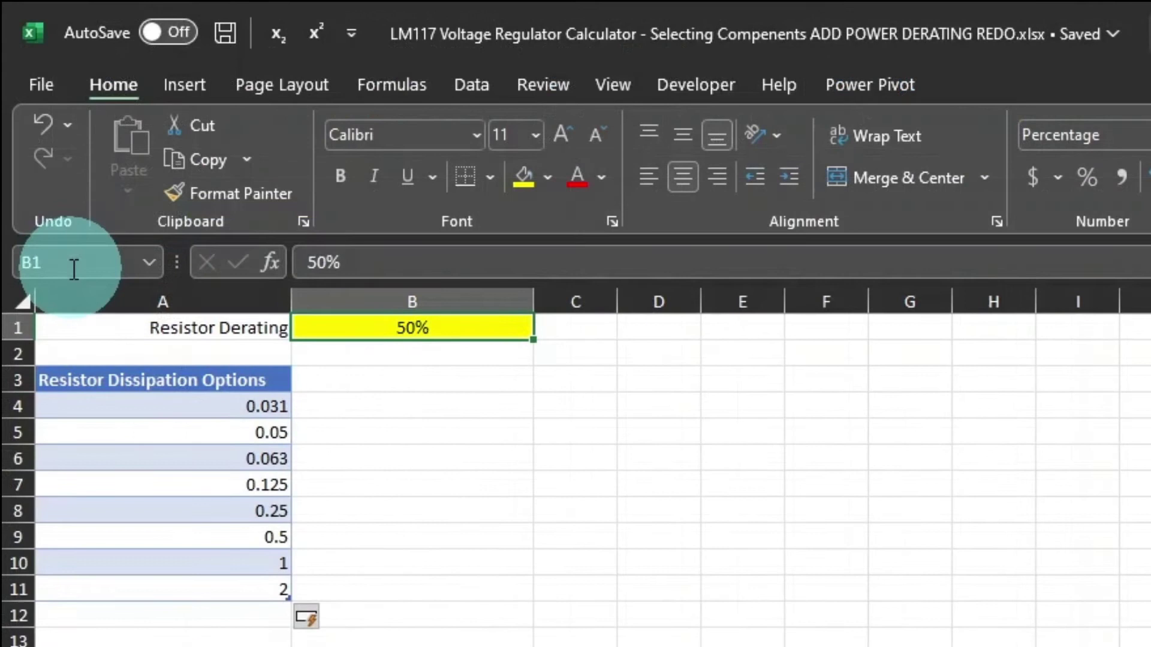
# Name the derating cell B1 'Rderating' via the Name Box
pyautogui.click(74, 270)
pyautogui.write('Rdera')
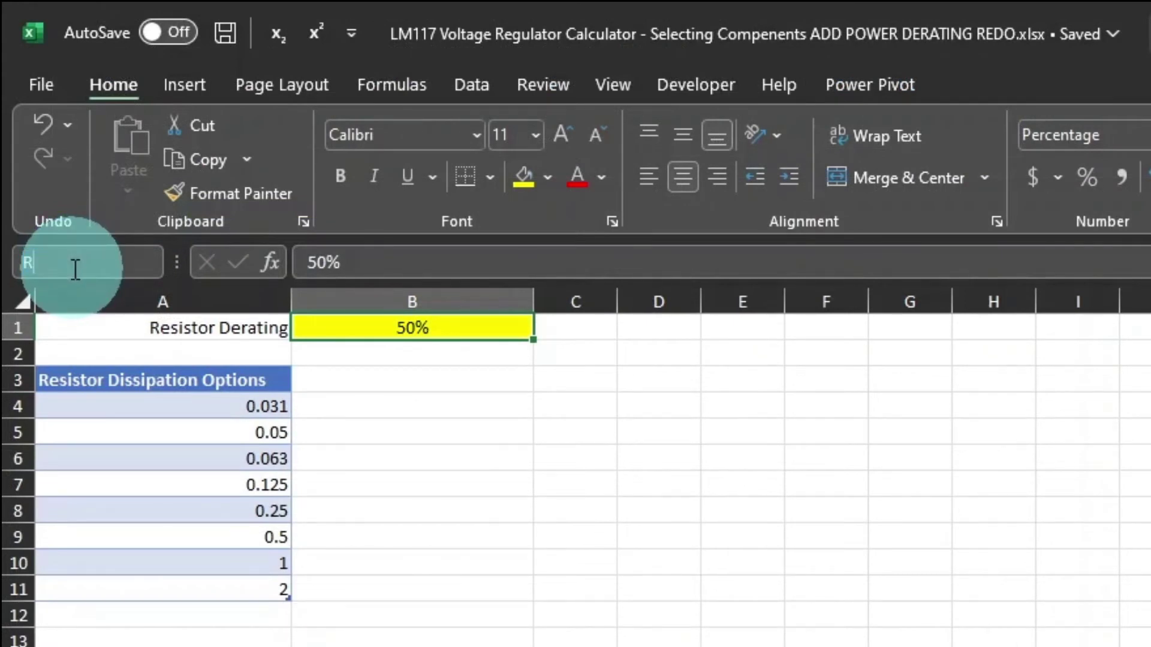
pyautogui.write('ting')
pyautogui.press('Return')
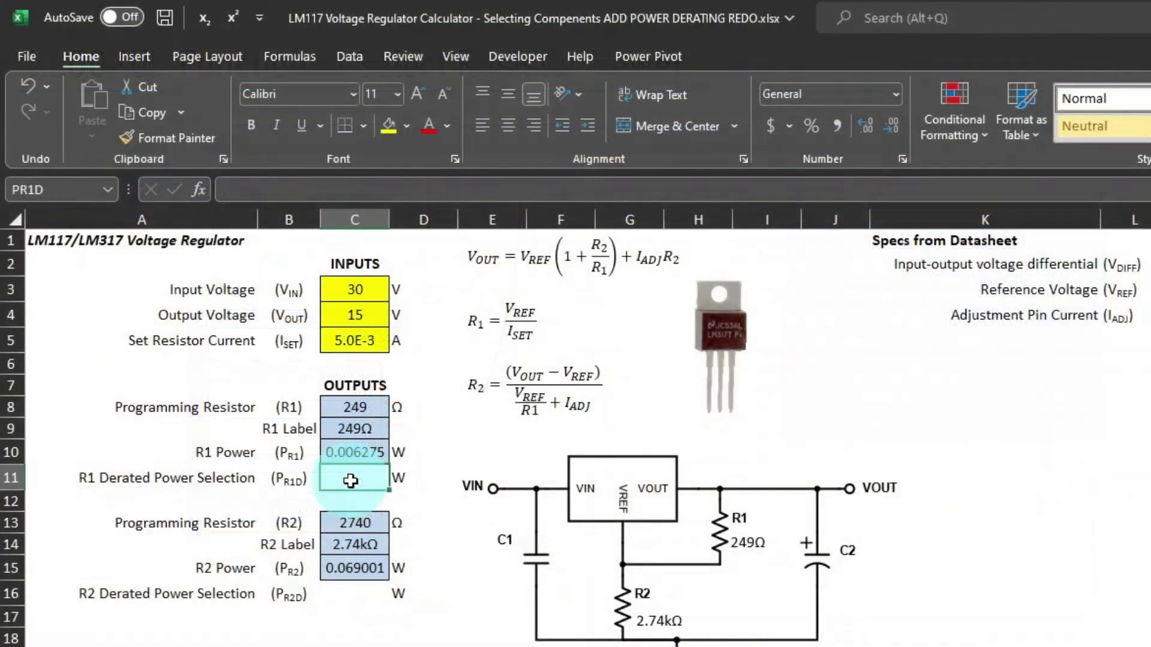
# Enter =XLOOKUP(PR1_/Rderating,ResistorPowers,ResistorPowers,"Not Found",1) in C11, returning 0.031 W
pyautogui.click(358, 490)
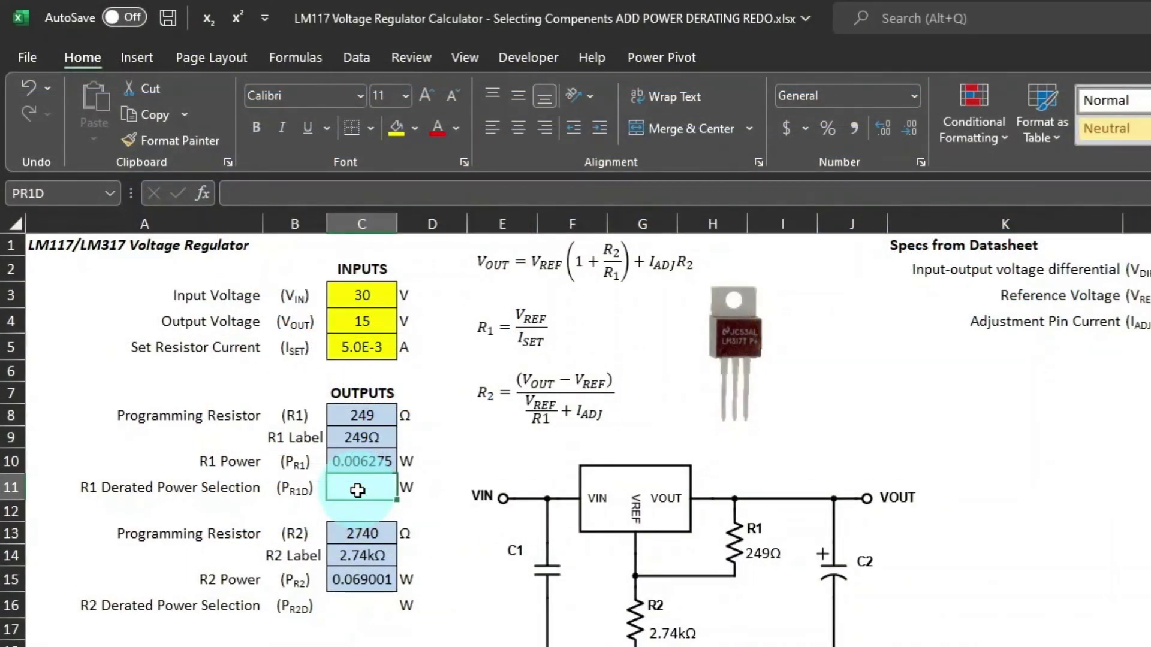
pyautogui.write('=xlo')
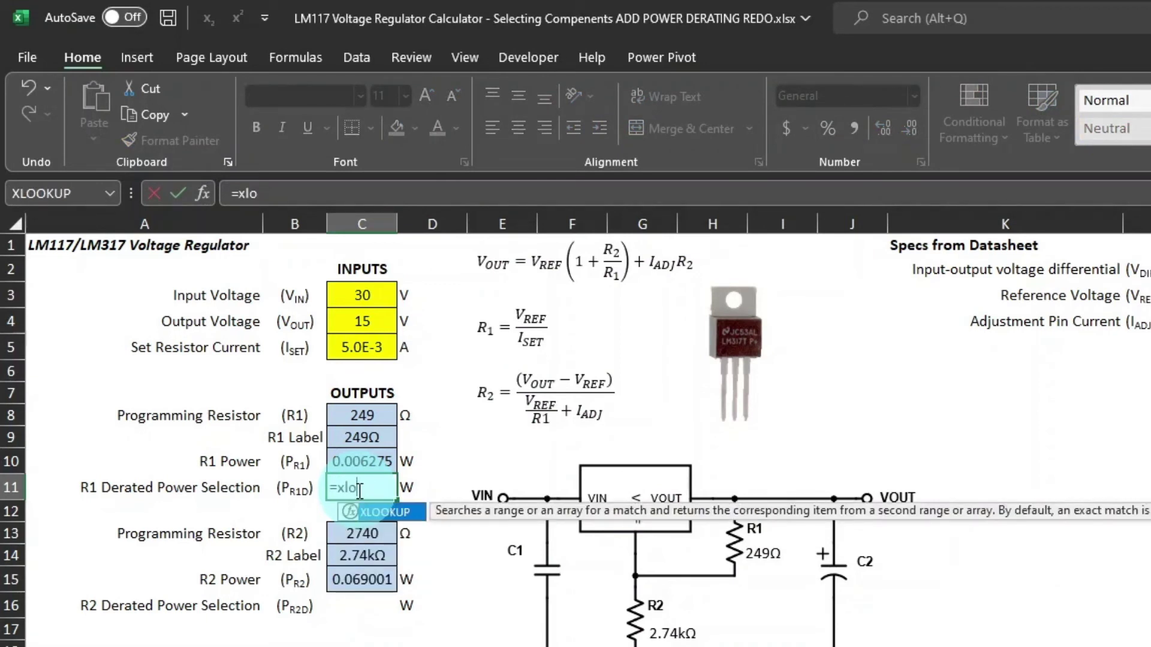
pyautogui.press('Tab')
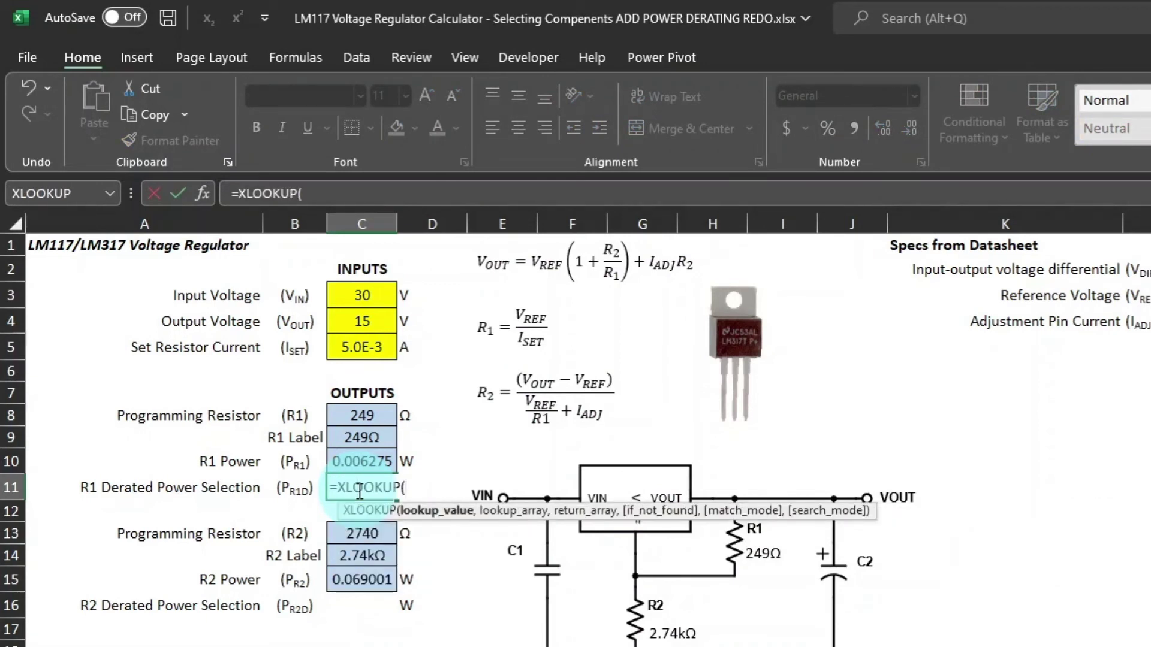
pyautogui.click(354, 460)
pyautogui.write('/')
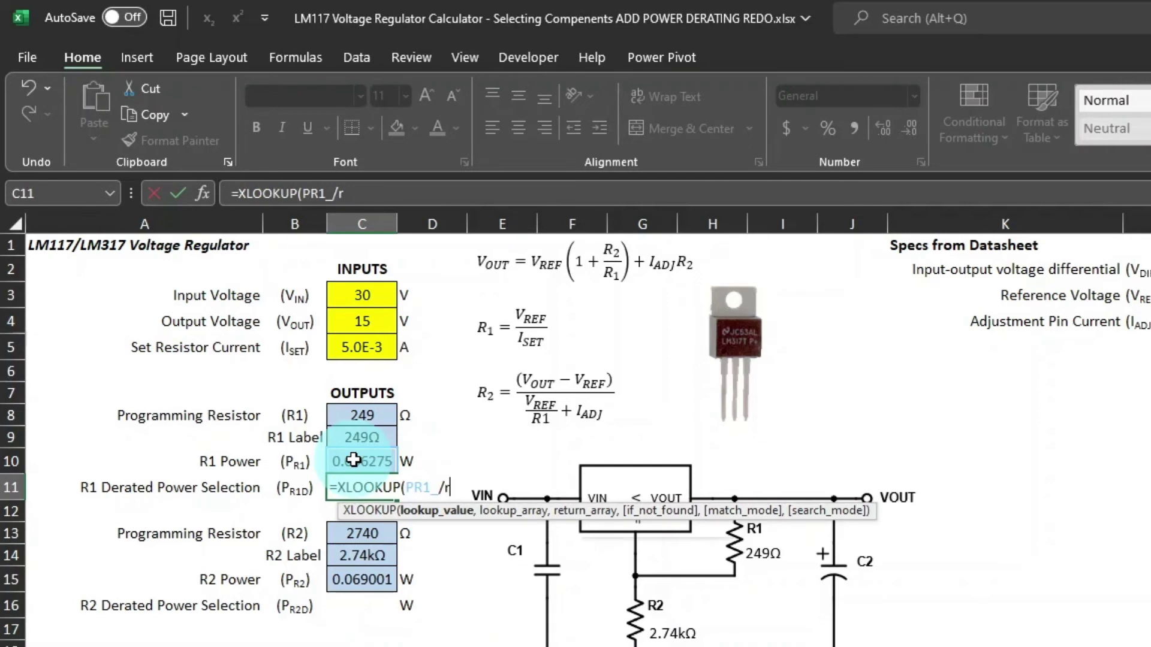
pyautogui.write('rd')
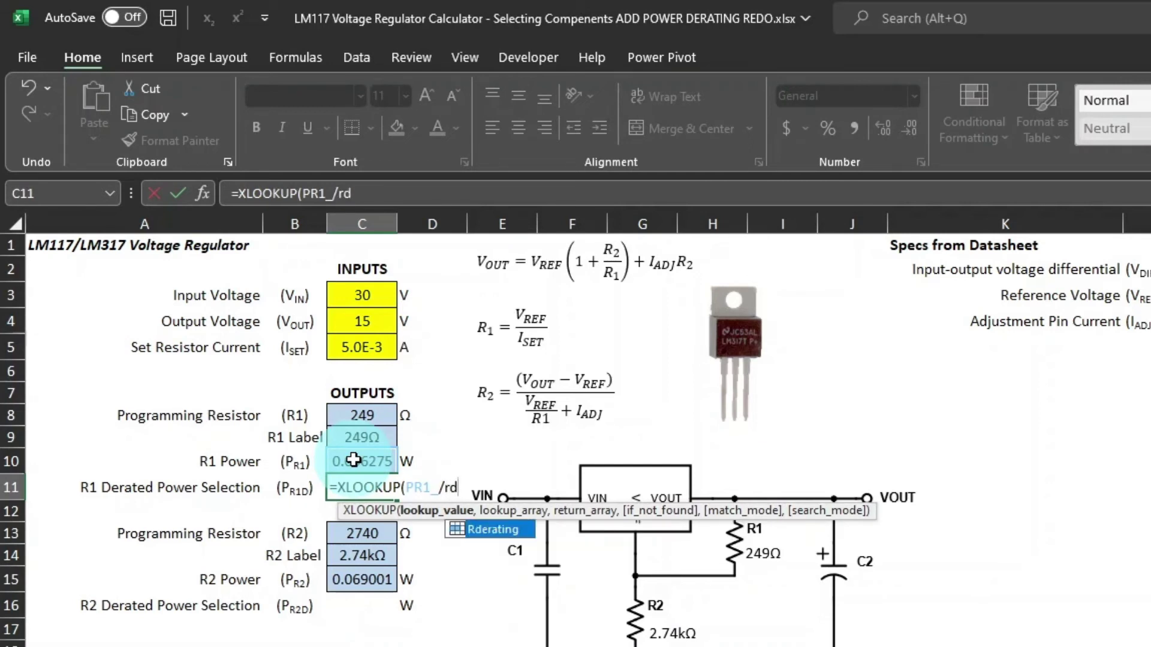
pyautogui.press('Tab')
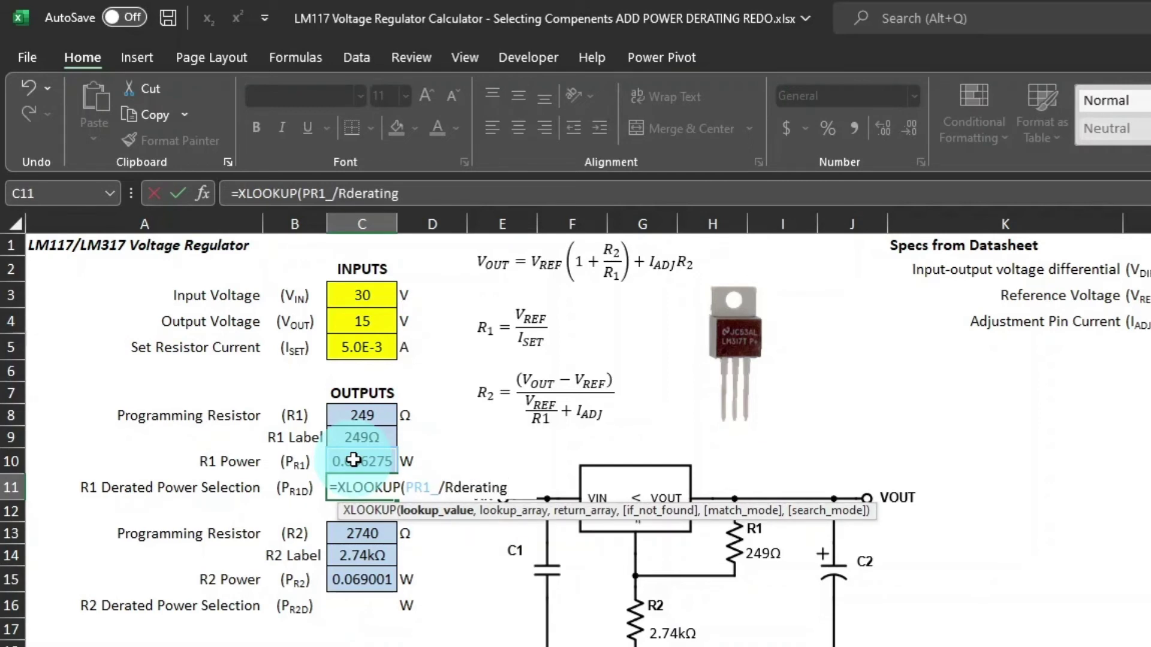
pyautogui.write(',')
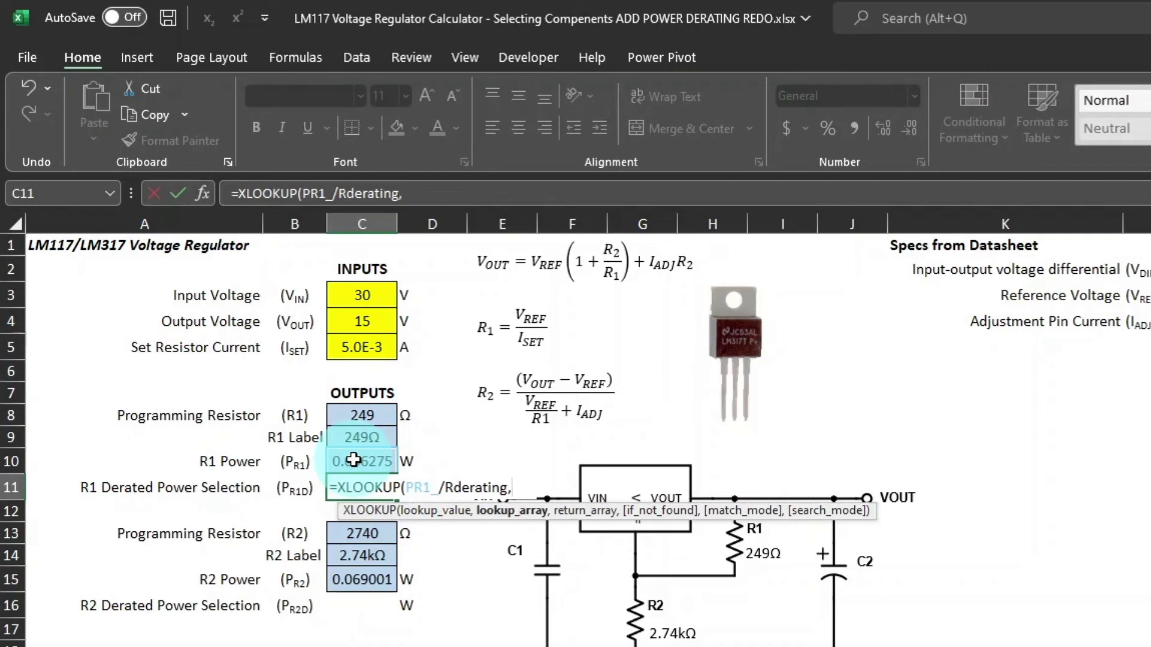
pyautogui.write('res')
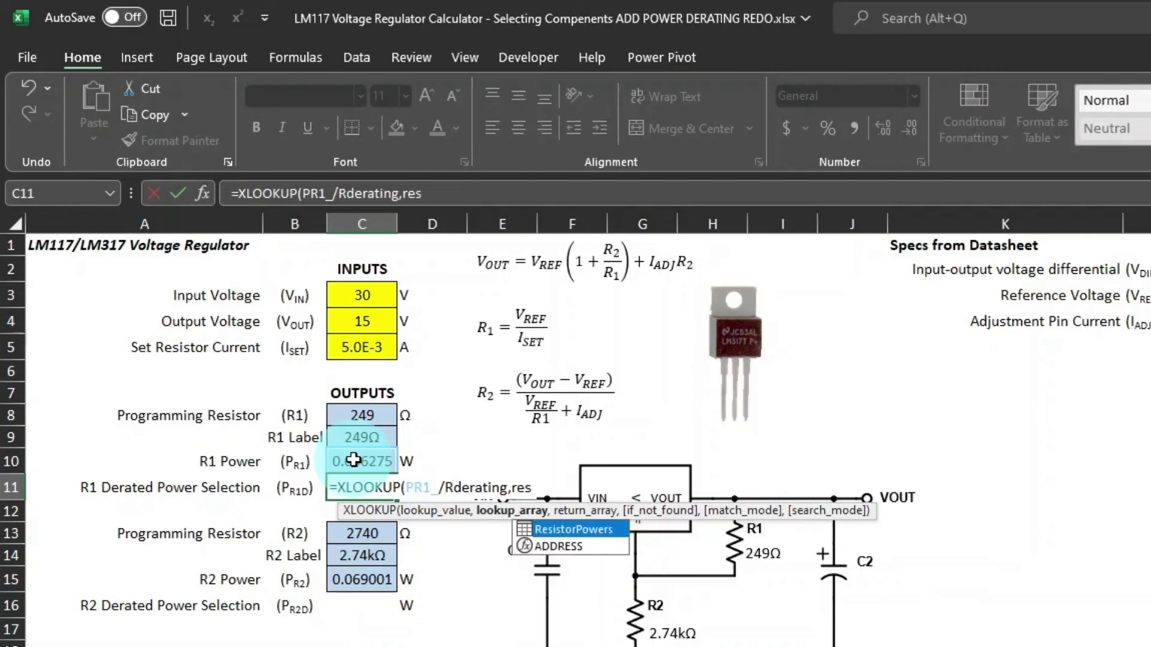
pyautogui.press('Tab')
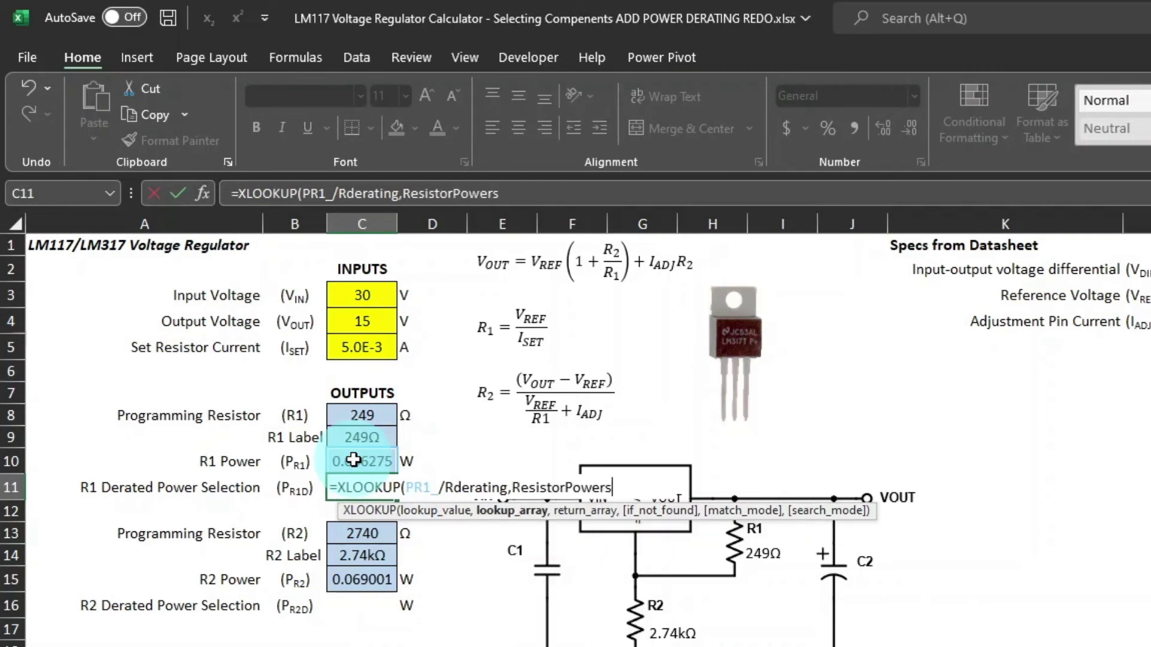
pyautogui.write(',')
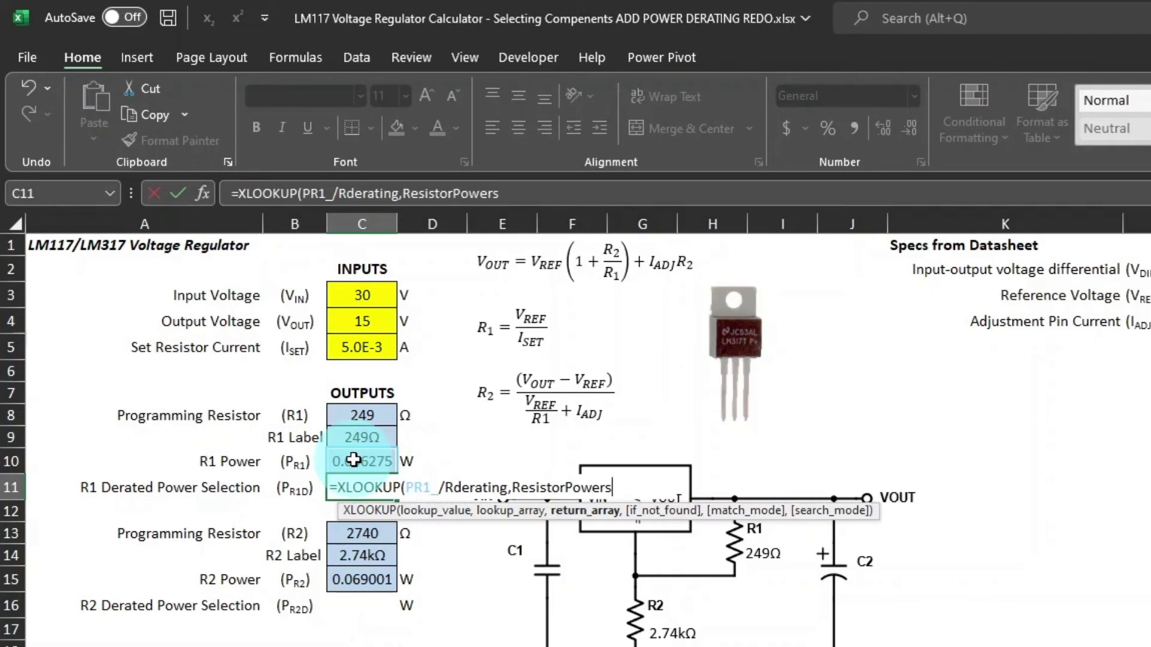
pyautogui.write('res')
pyautogui.press('Tab')
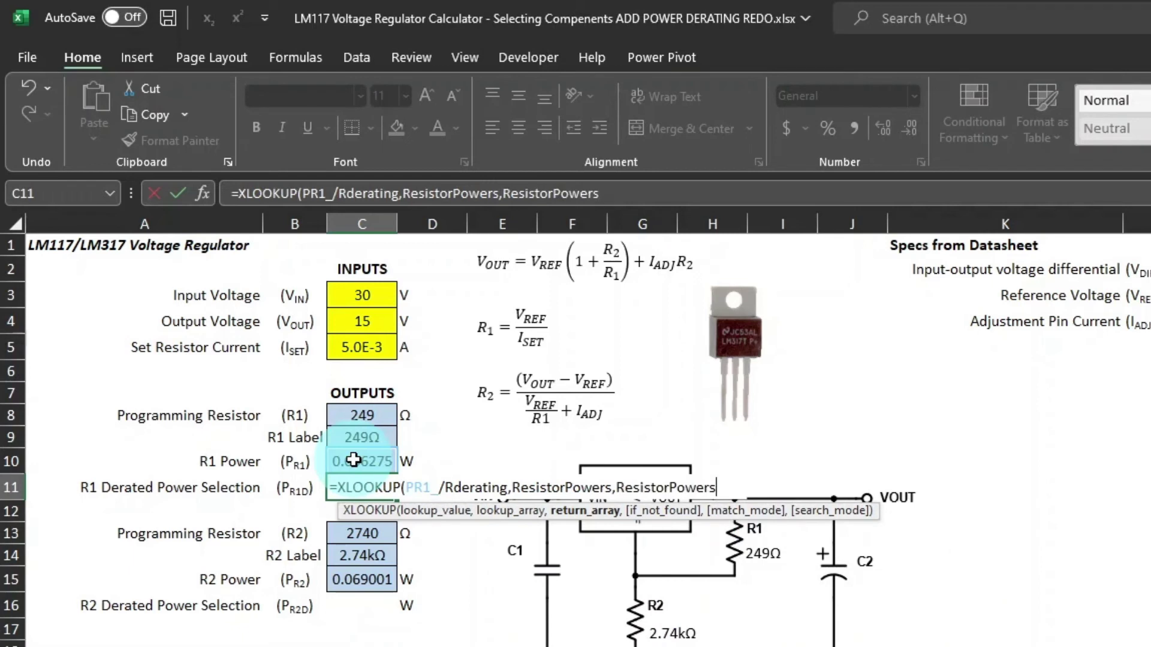
pyautogui.write(',')
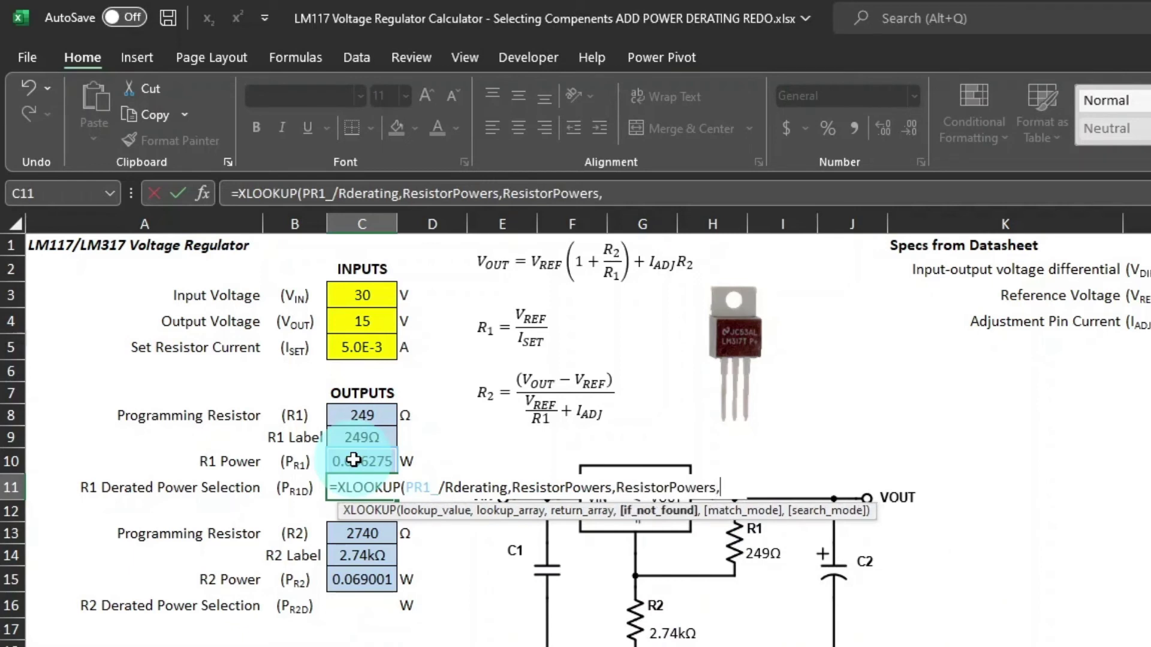
pyautogui.write('"Not Found')
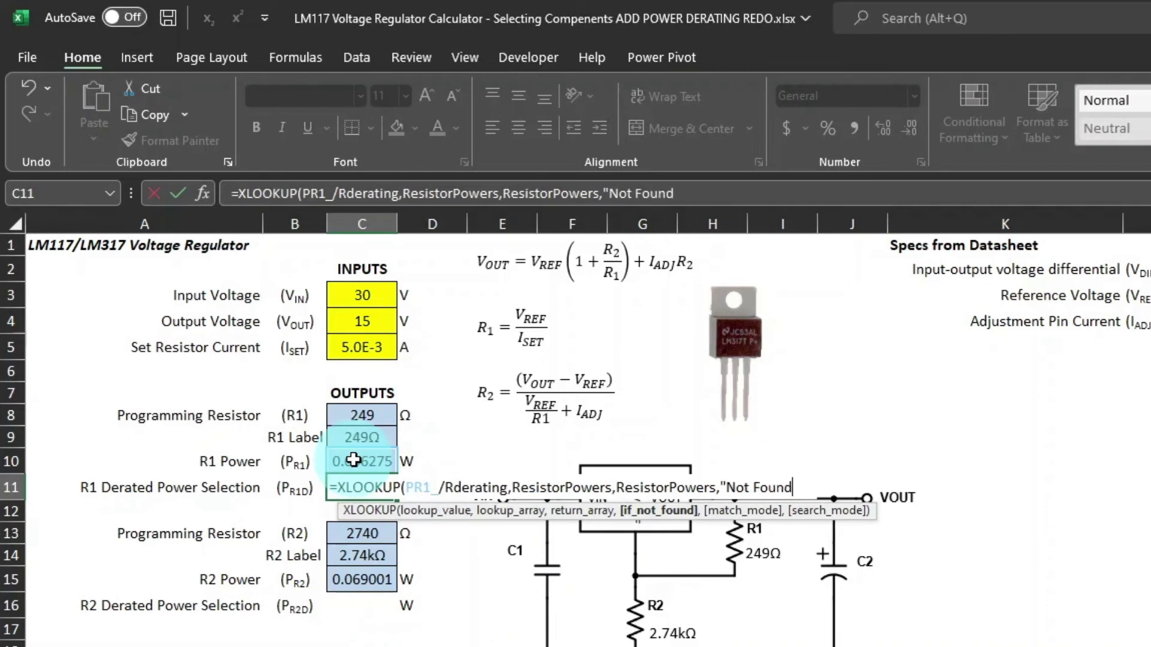
pyautogui.write('",')
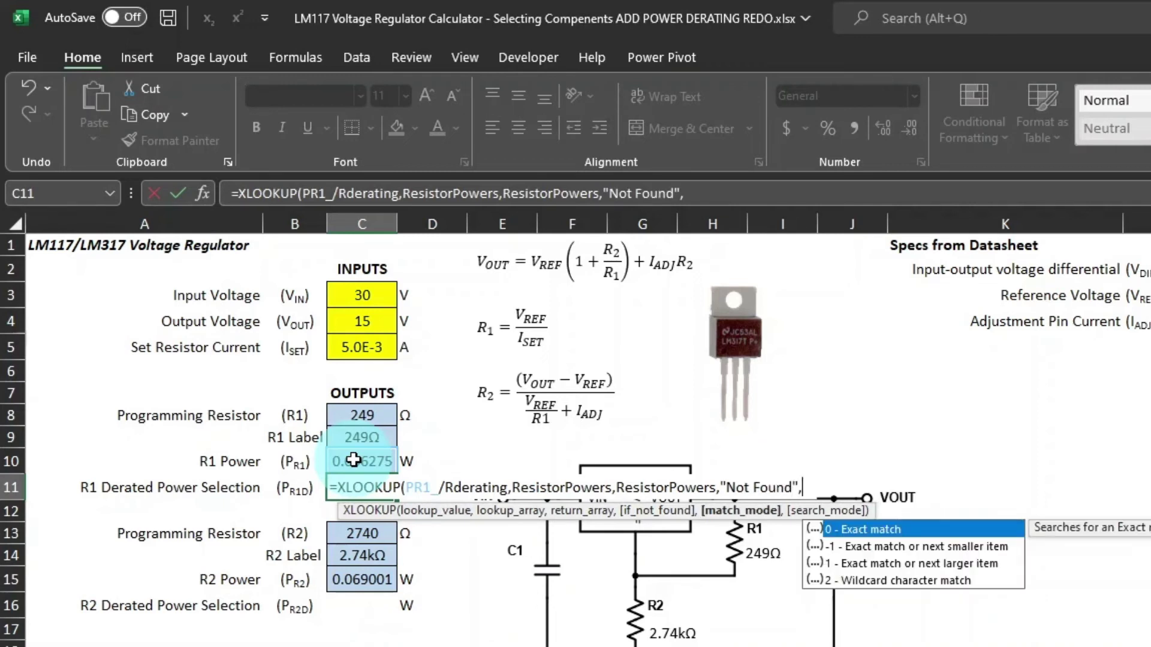
pyautogui.write('1)')
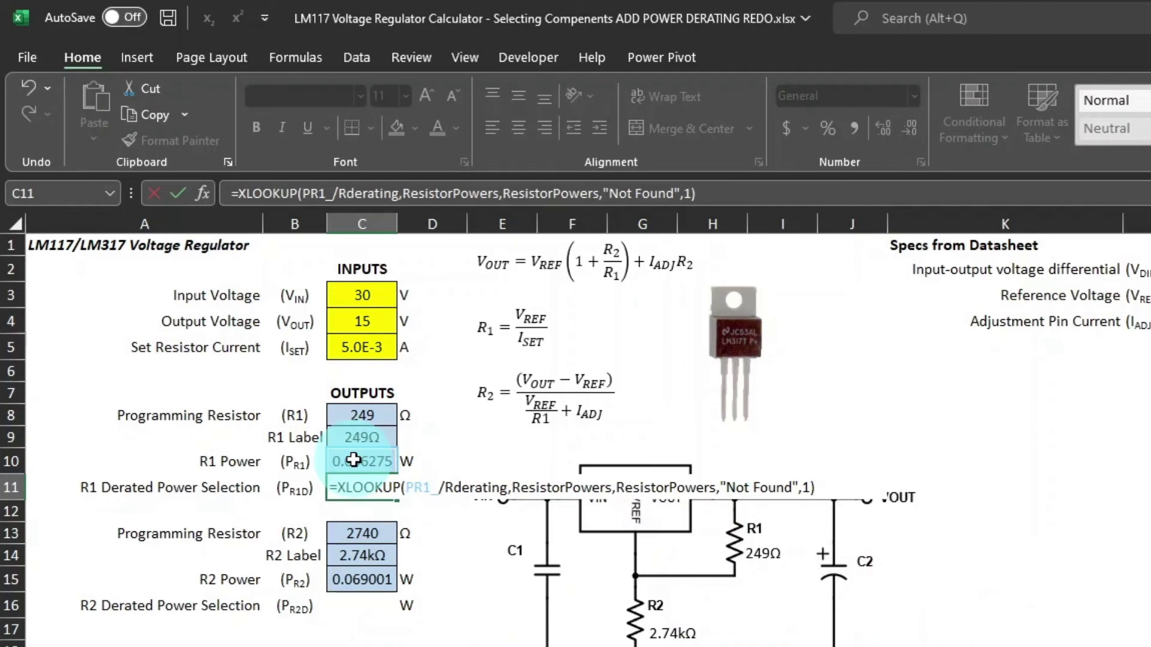
pyautogui.press('Return')
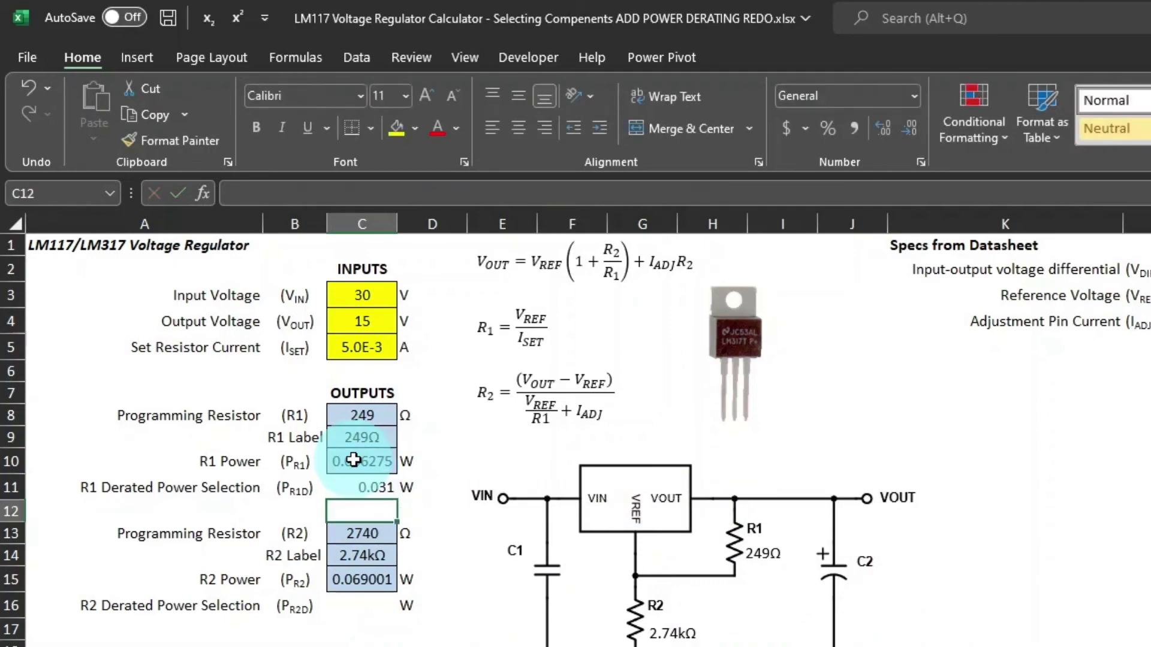
pyautogui.press('Up')
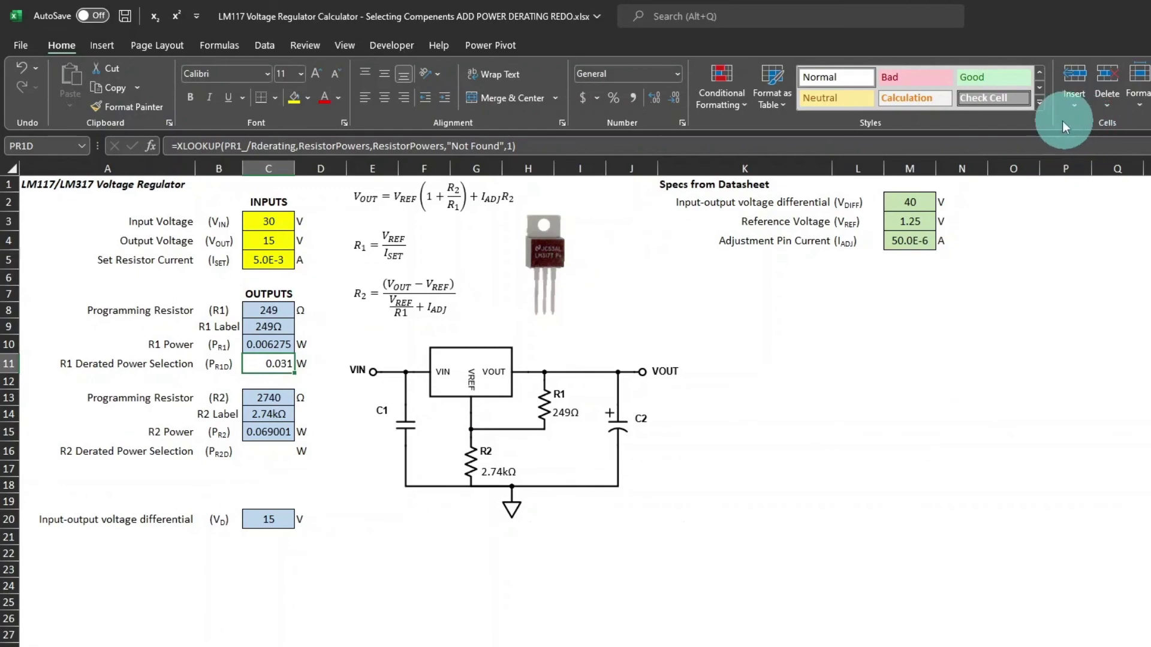
# Give C11 the OUTPUTS cell style and copy its lookup formula into C16
pyautogui.click(1040, 102)
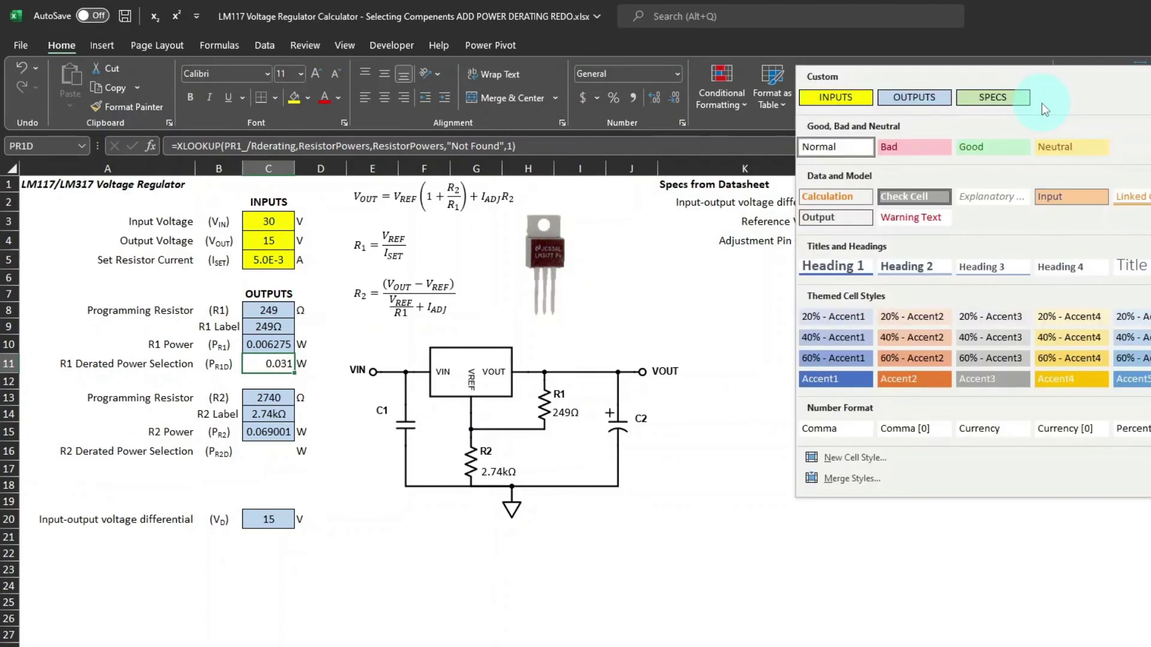
pyautogui.click(914, 97)
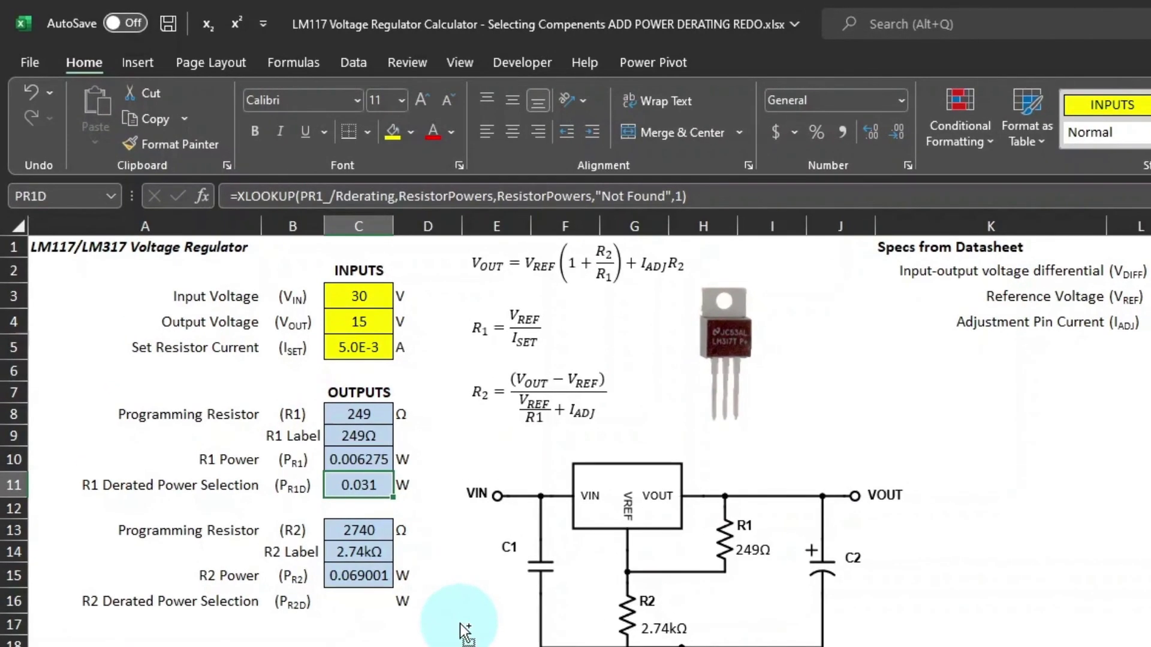
pyautogui.hotkey('ctrl', 'c')
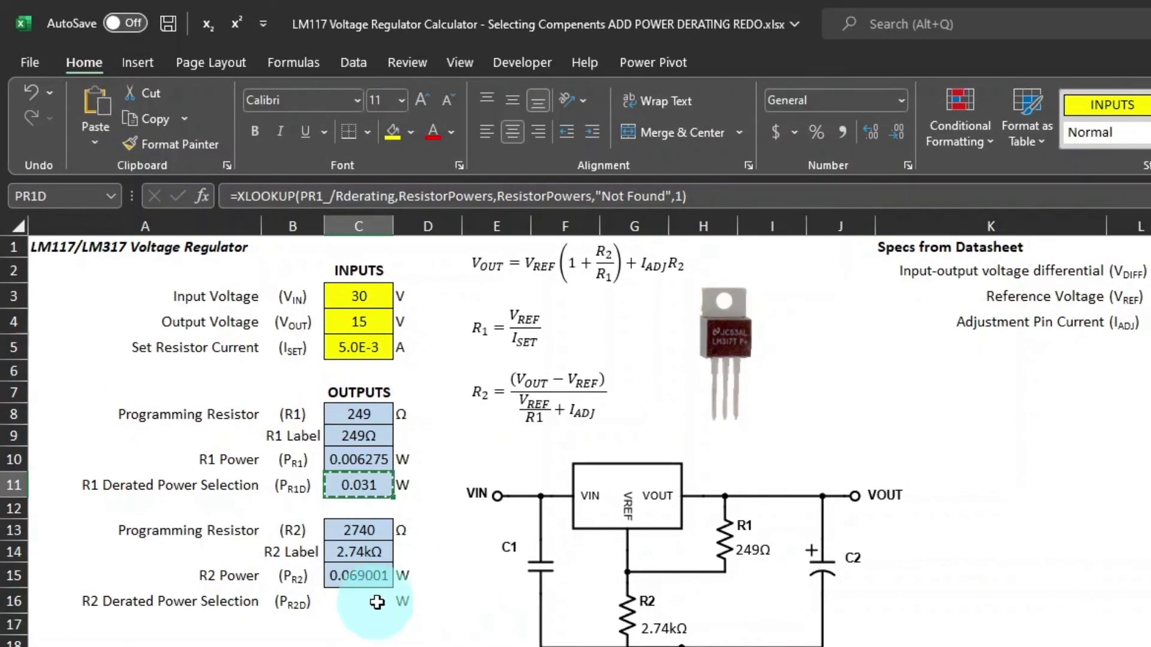
pyautogui.click(375, 599)
pyautogui.hotkey('ctrl', 'v')
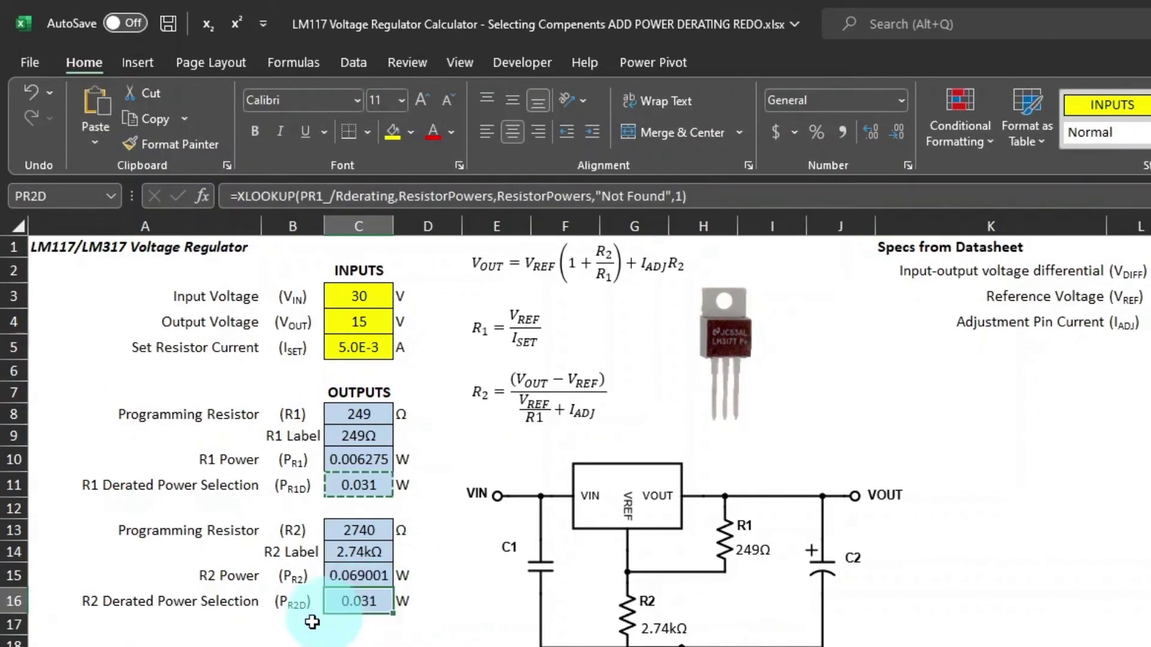
# Change C16's lookup to use PR2_, returning 0.25 W for R2
pyautogui.click(322, 190)
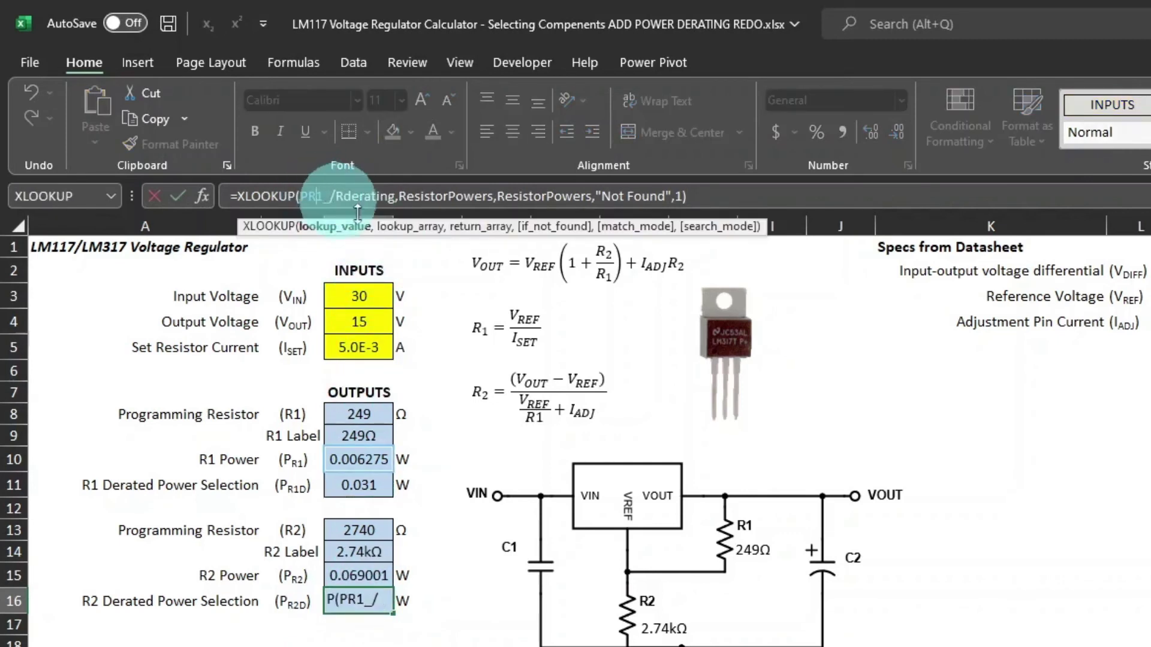
pyautogui.press('BackSpace')
pyautogui.write('2')
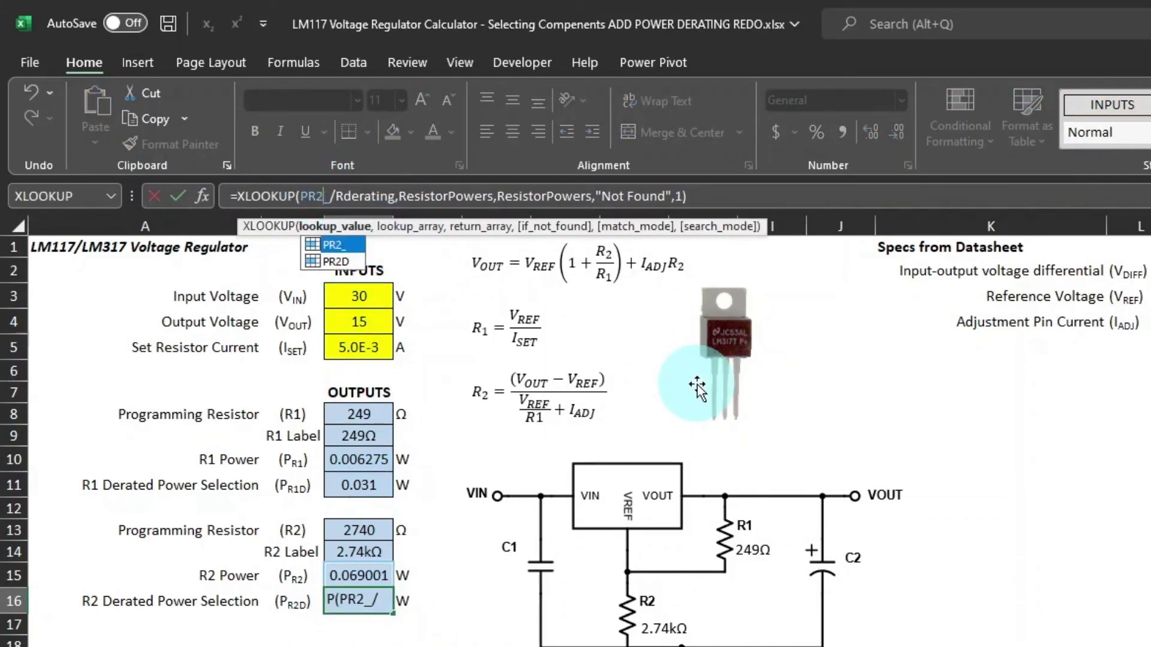
pyautogui.press('Return')
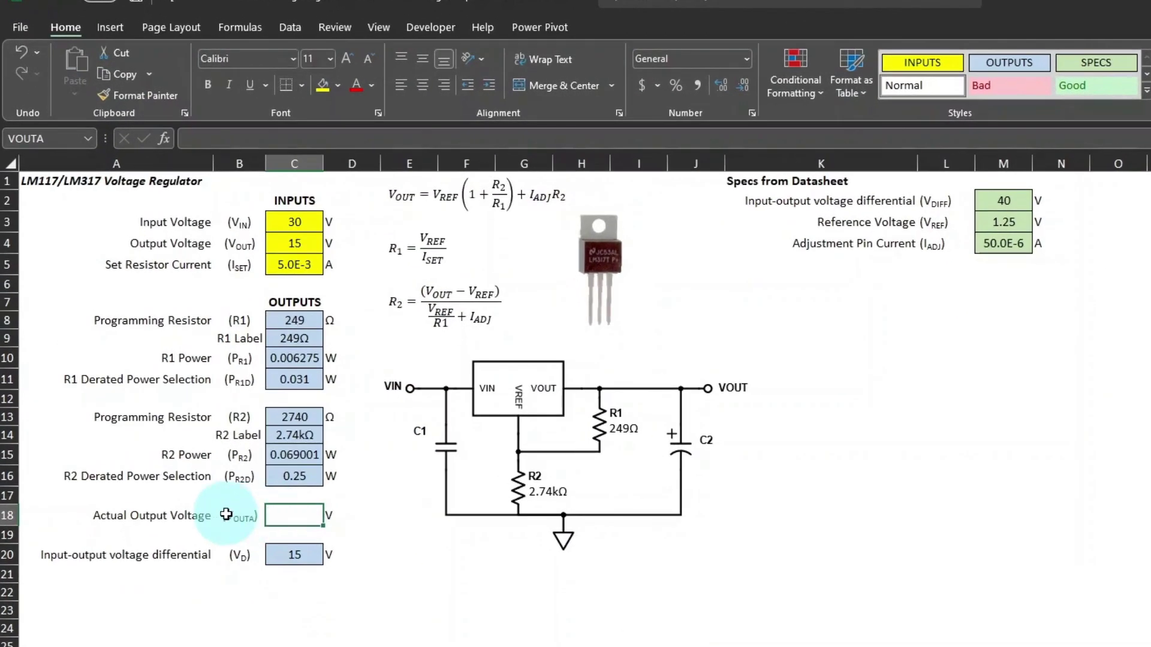
# Enter =VREF*(1+_R2/_R1)+IADJ*_R2 in C18, giving 15.14202 V
pyautogui.moveTo(218, 502); pyautogui.dragTo(354, 503)
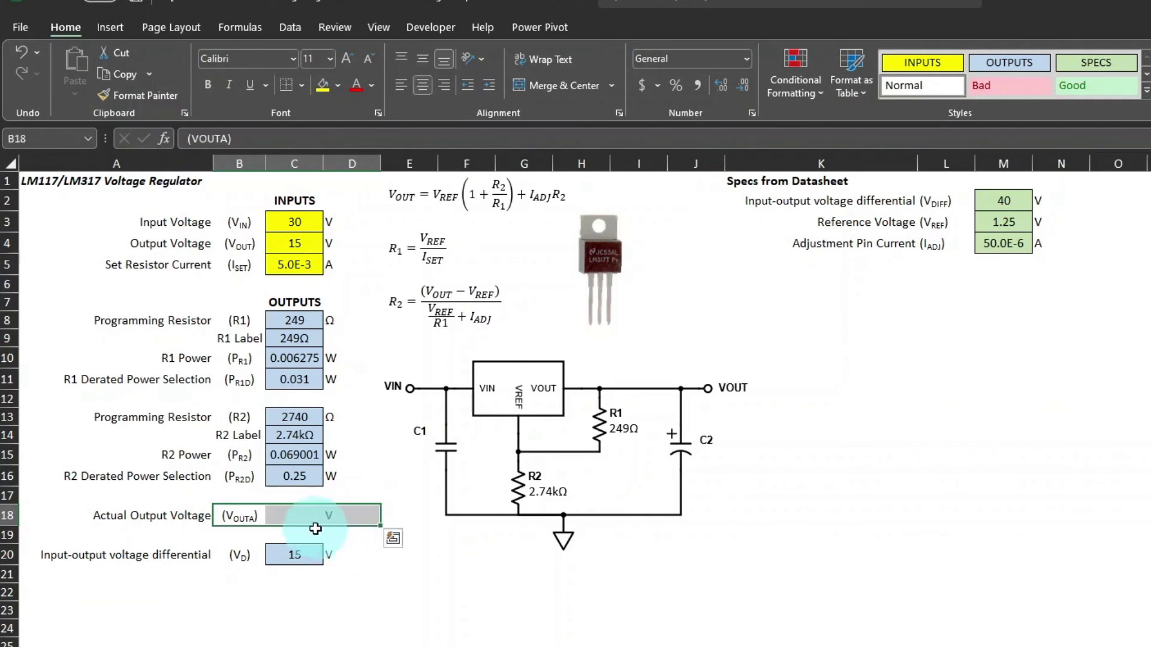
pyautogui.click(297, 516)
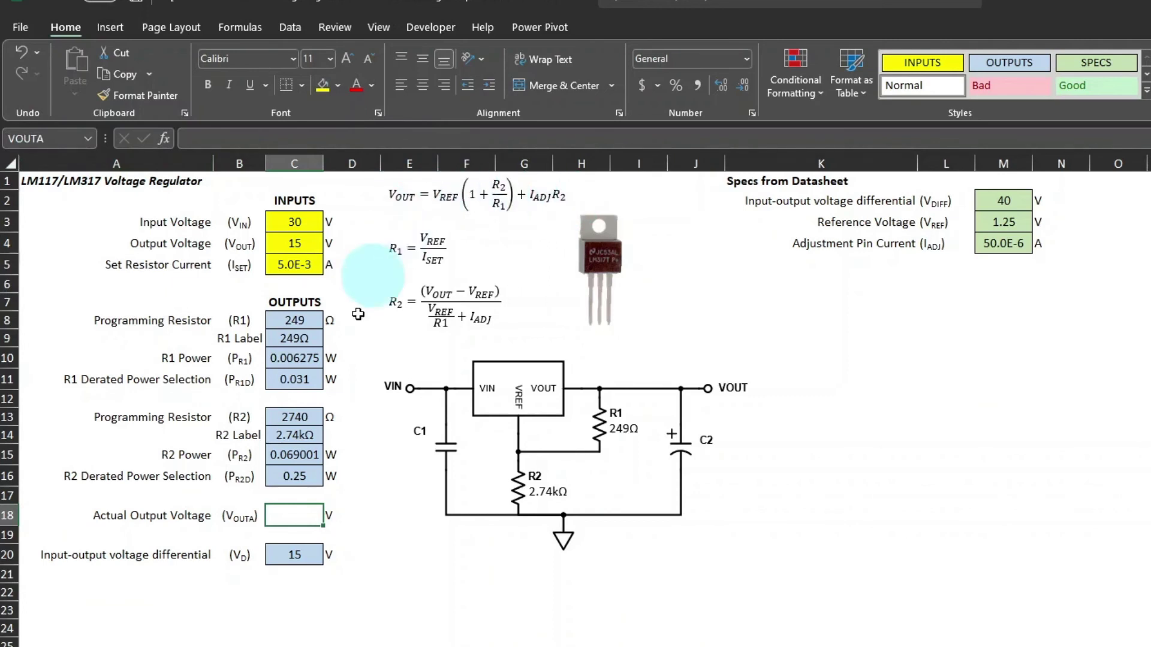
pyautogui.click(222, 138)
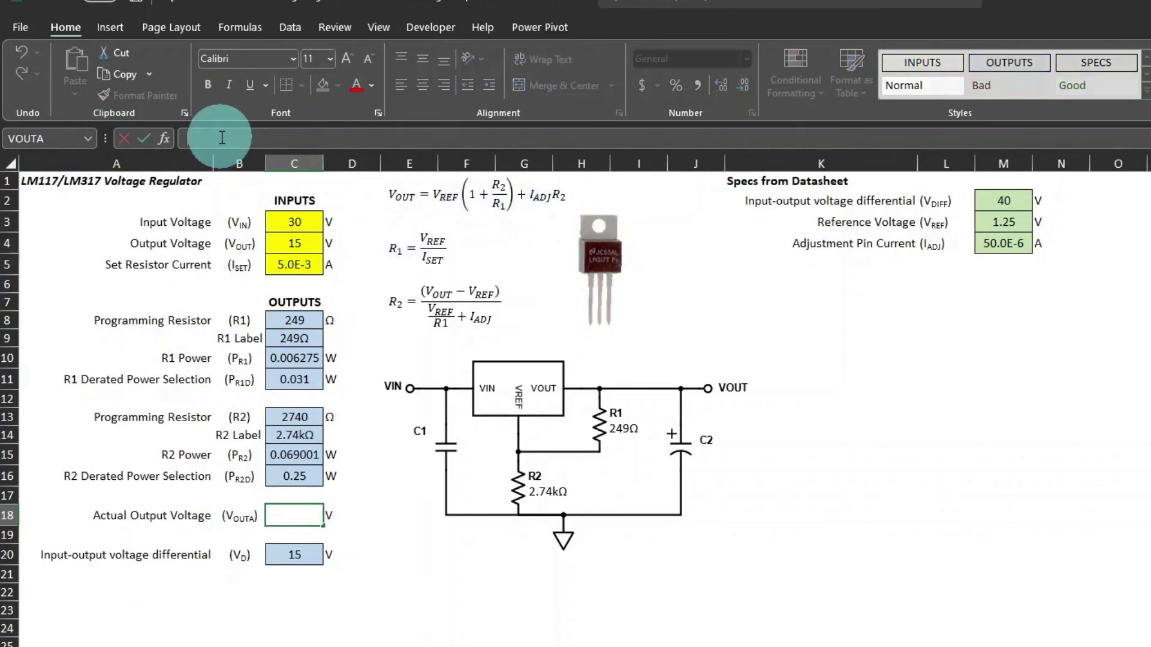
pyautogui.write('=vre')
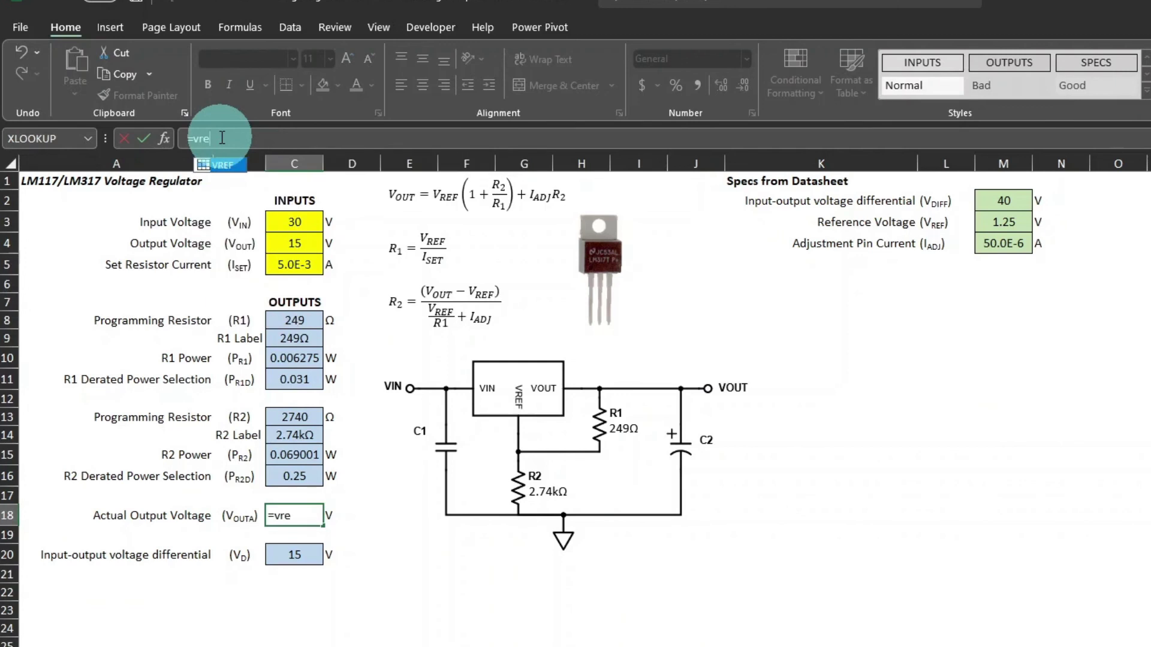
pyautogui.write('f*')
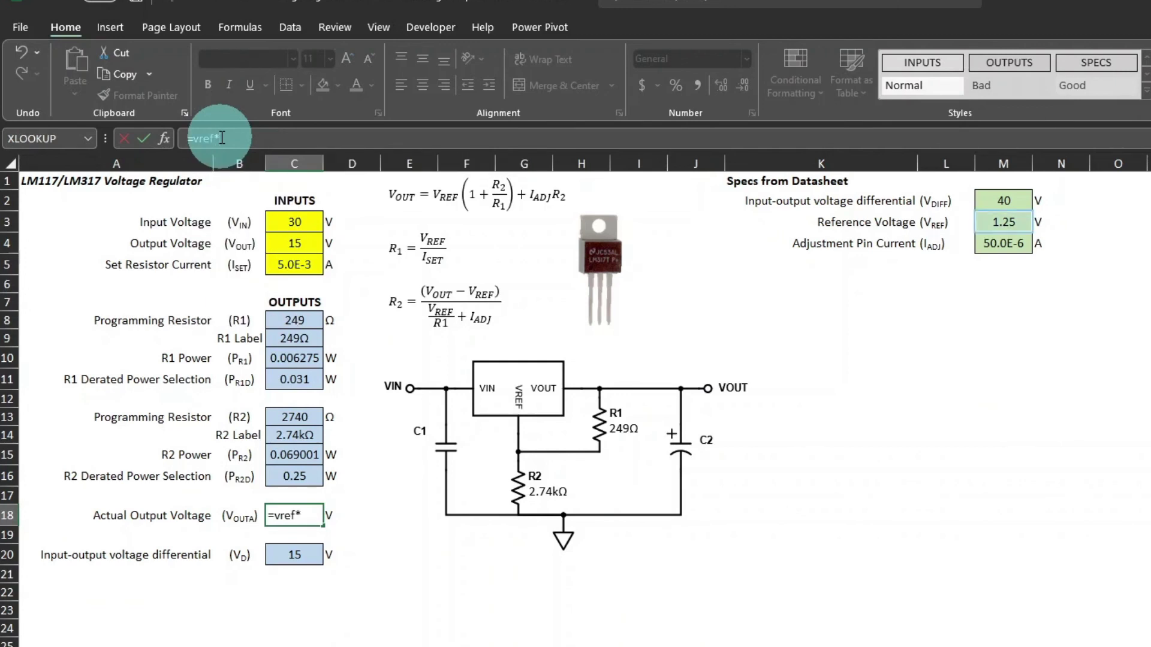
pyautogui.write('(1+')
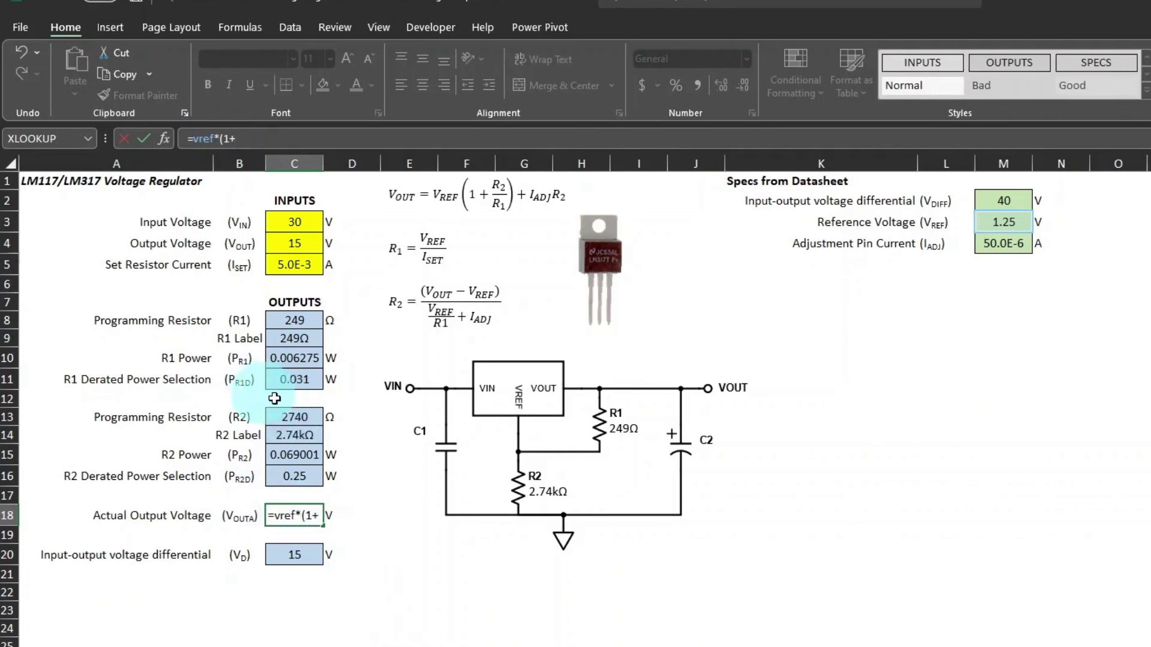
pyautogui.write('_R2/')
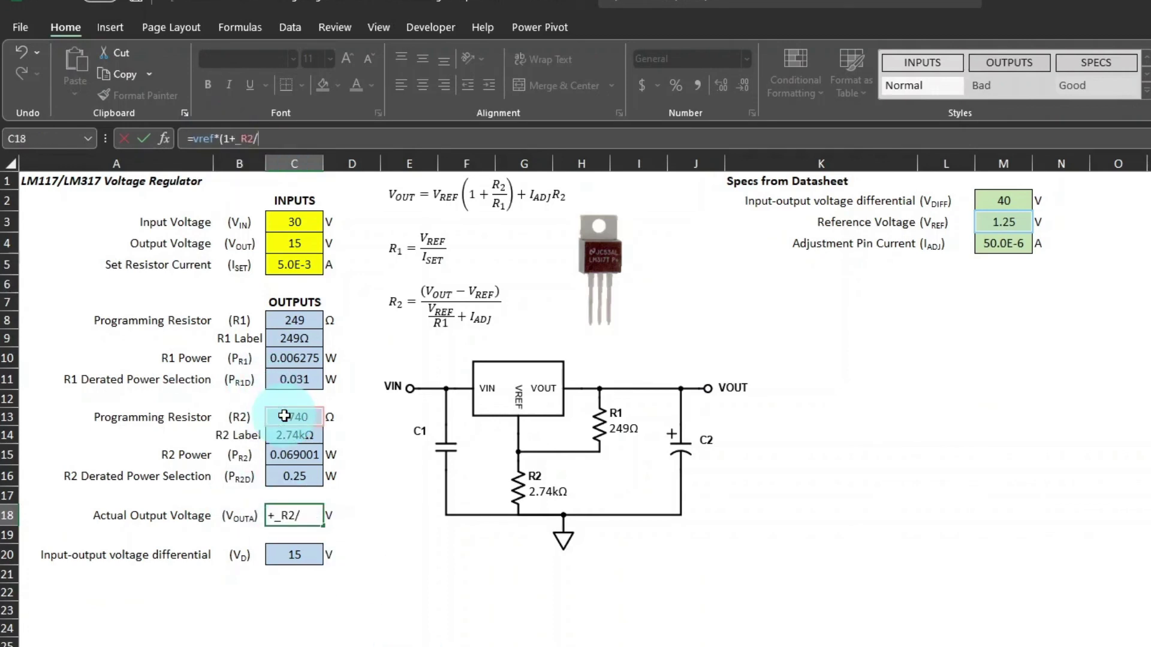
pyautogui.click(287, 318)
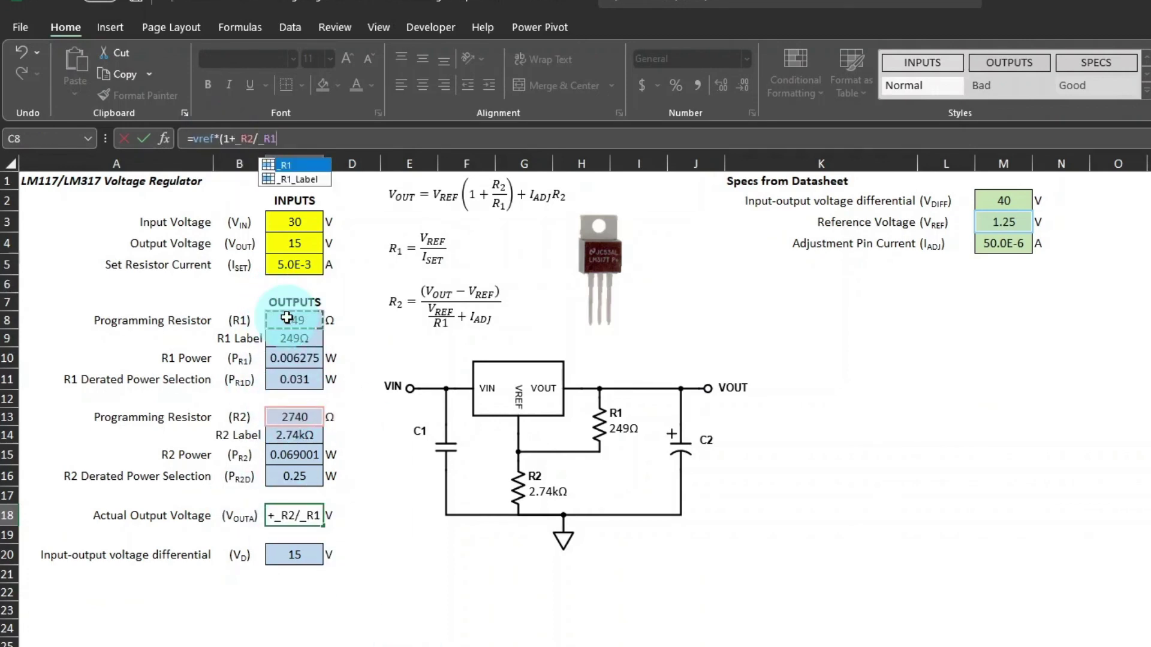
pyautogui.write(')+')
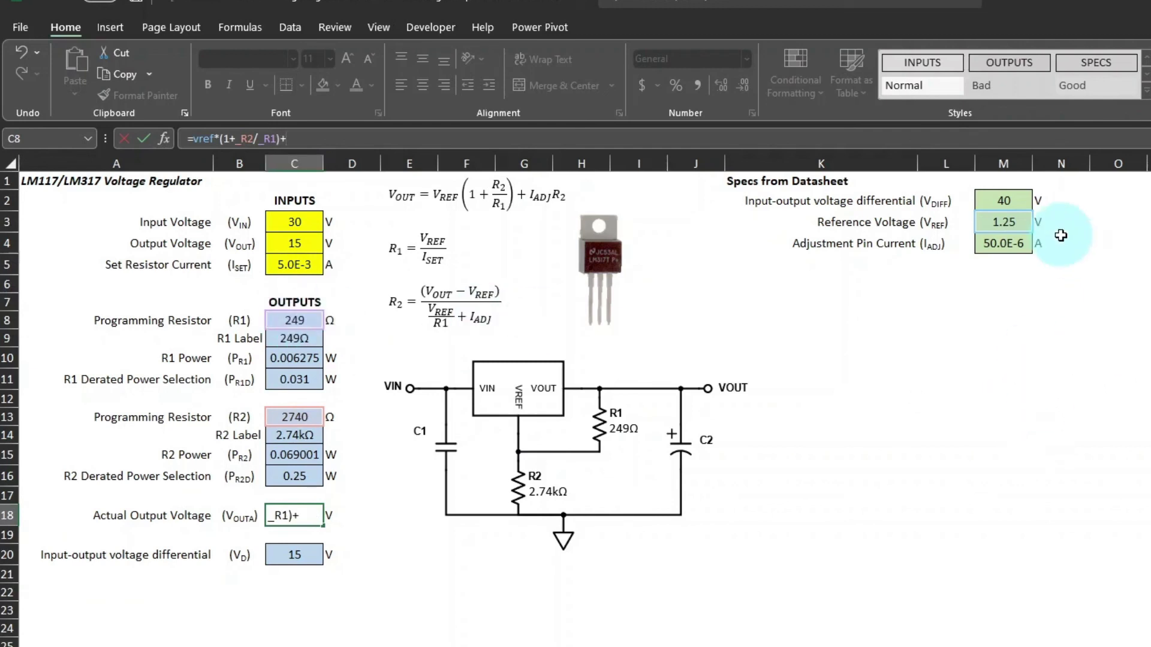
pyautogui.click(1007, 244)
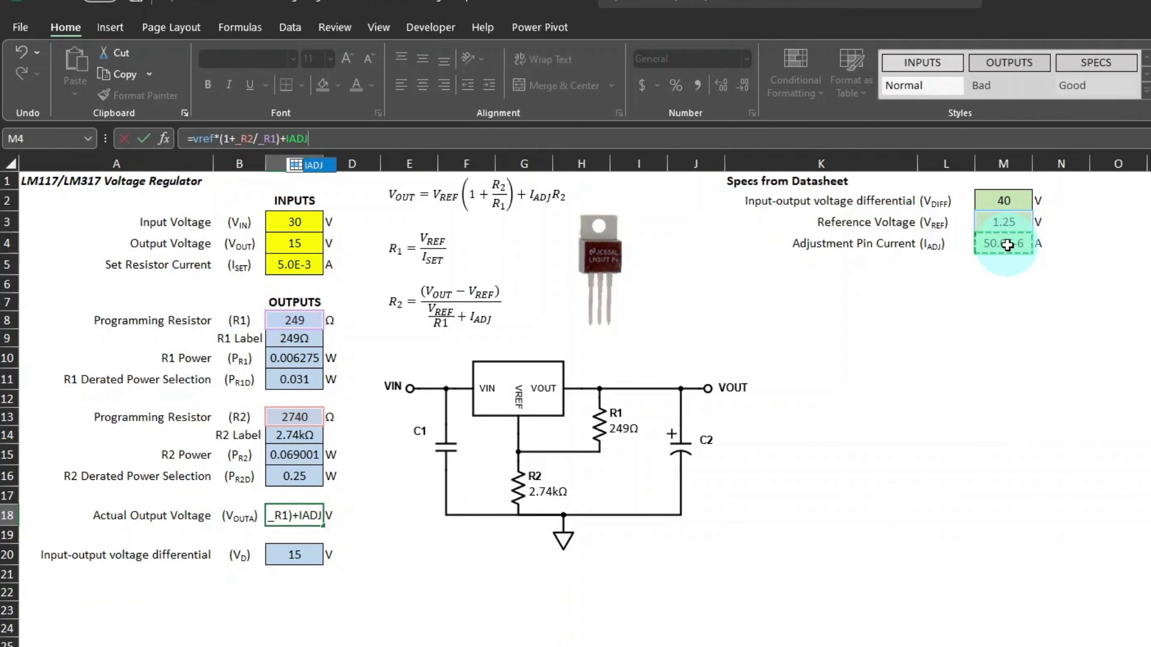
pyautogui.write('*')
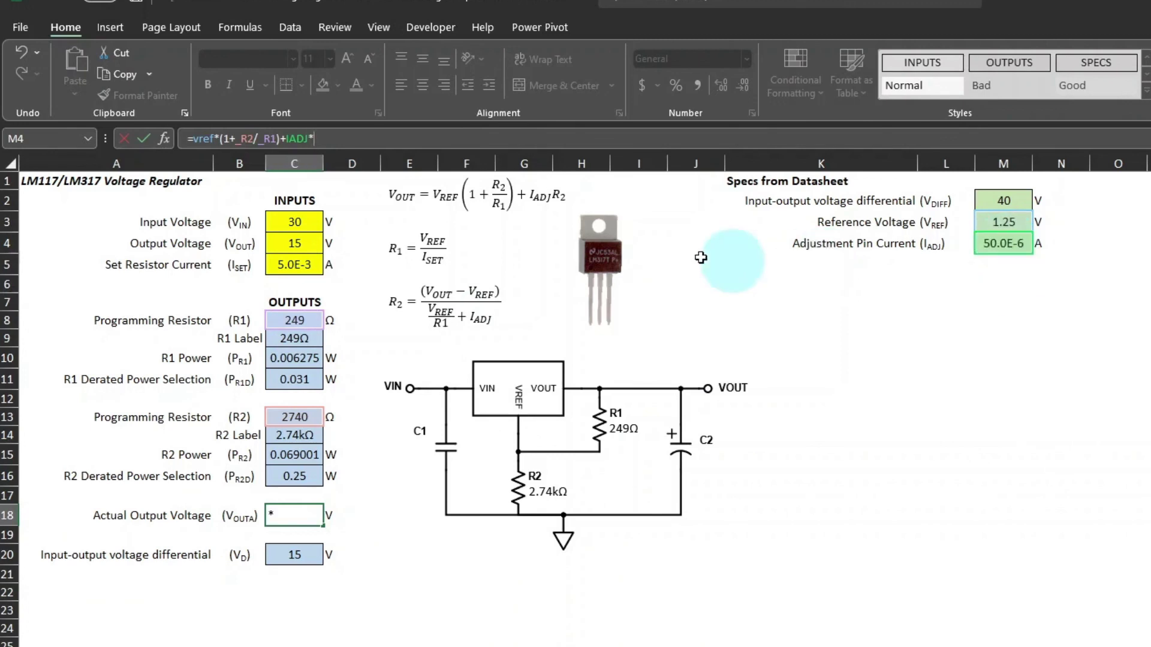
pyautogui.click(297, 422)
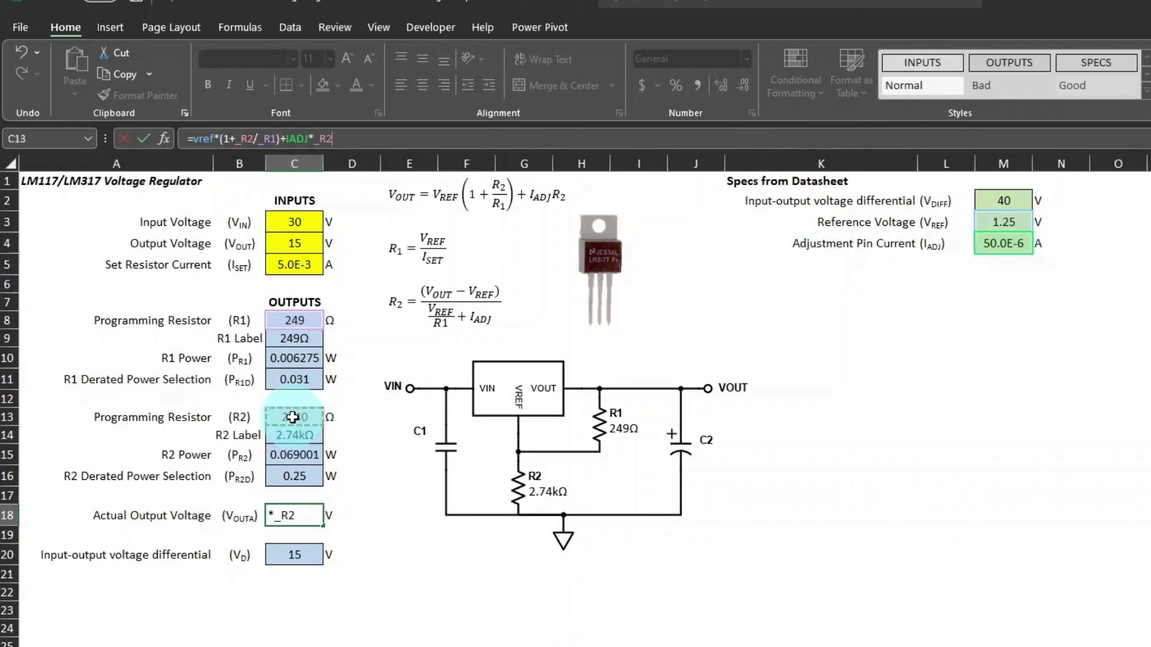
pyautogui.press('Return')
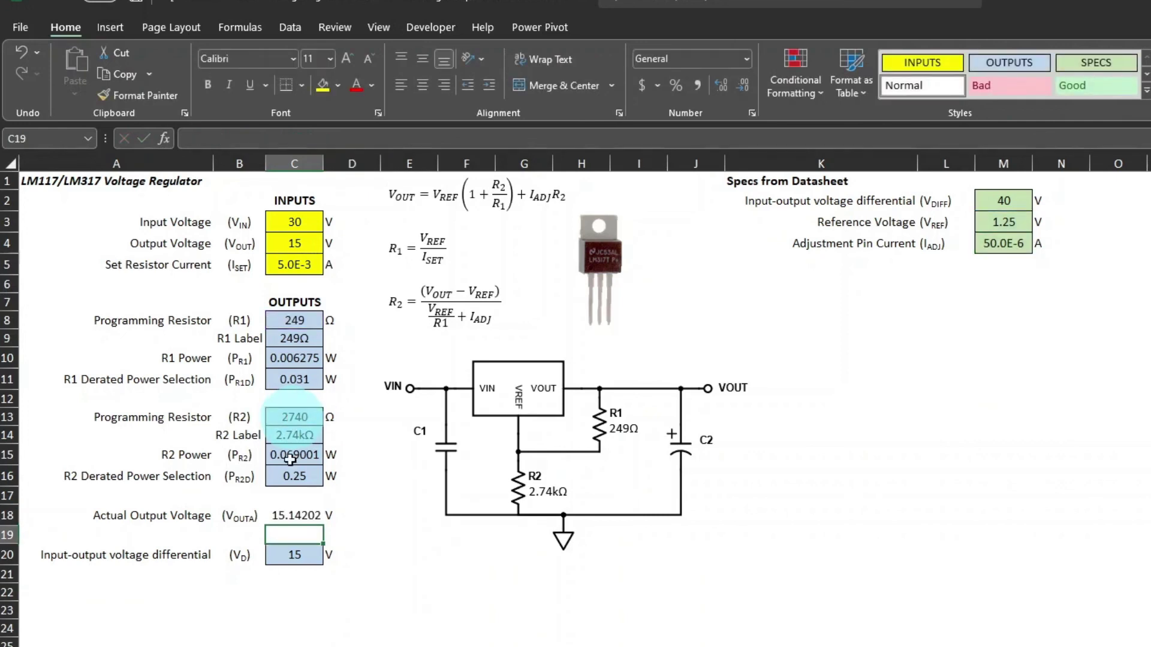
# Apply the blue OUTPUTS cell style to the 15.14202 V result in C18
pyautogui.click(297, 516)
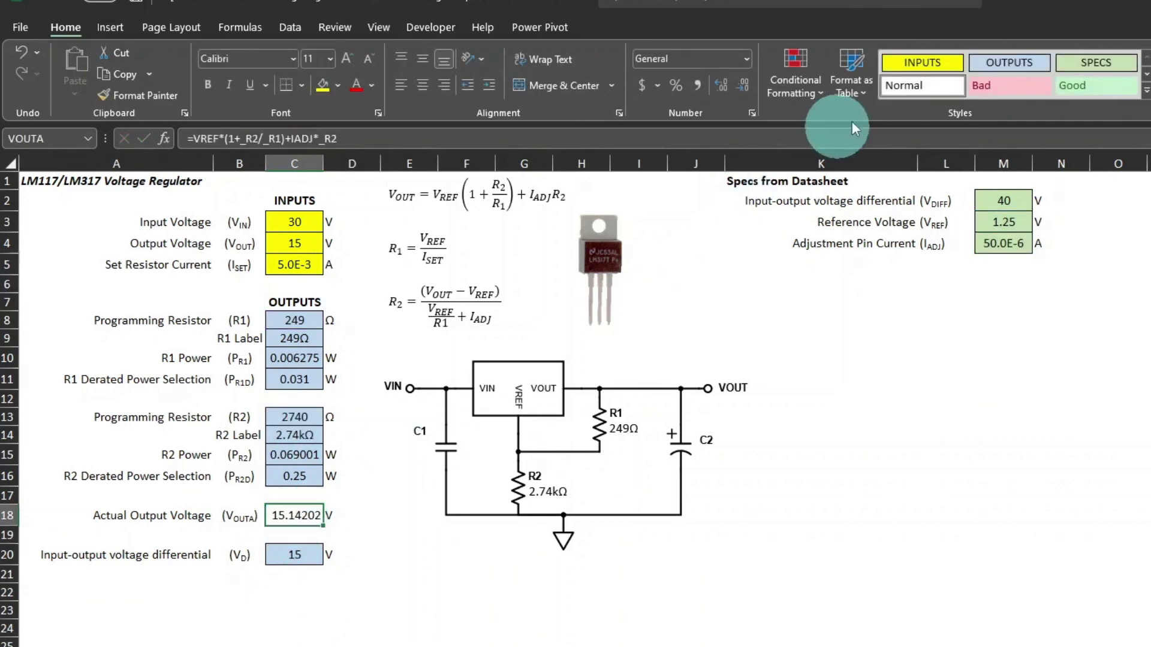
pyautogui.click(1023, 63)
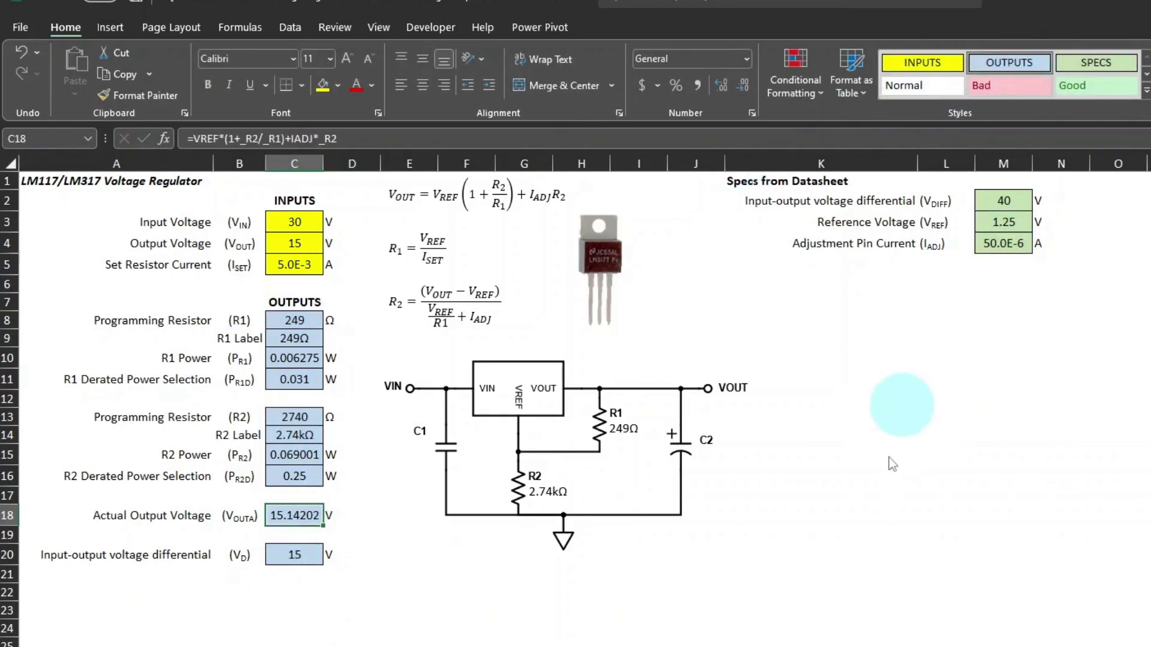